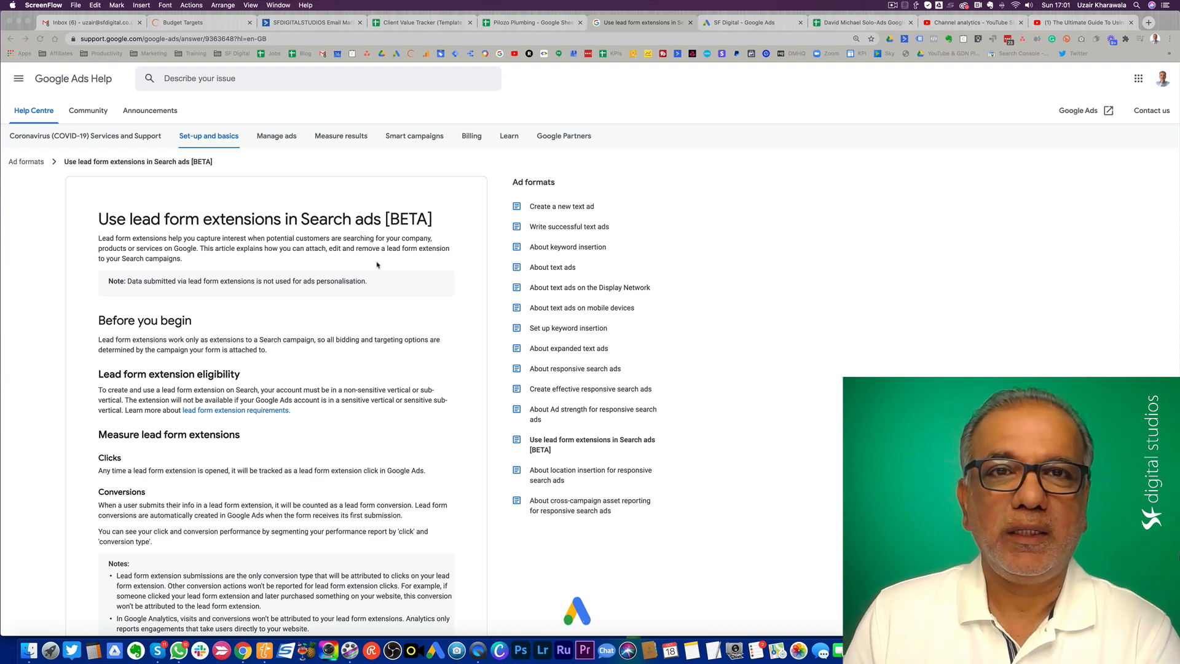
# Read the lead form extensions help article's introduction, eligibility rules and section on measuring clicks and conversions.
pyautogui.scroll(-1, 336, 266)
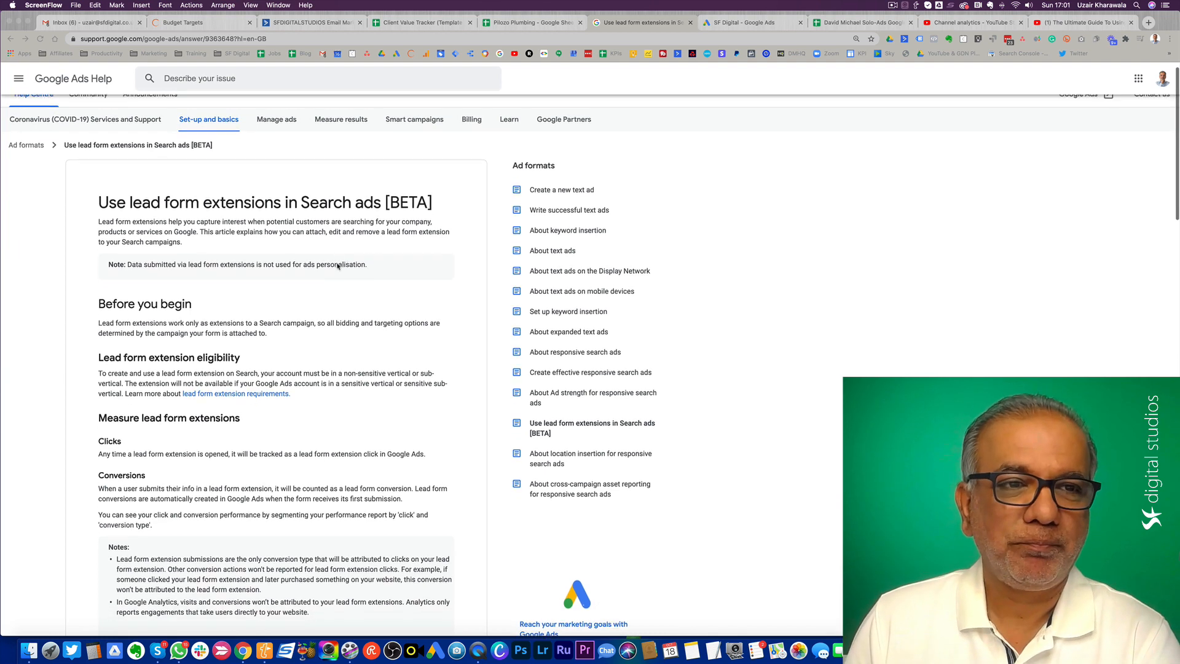
pyautogui.scroll(-3, 337, 266)
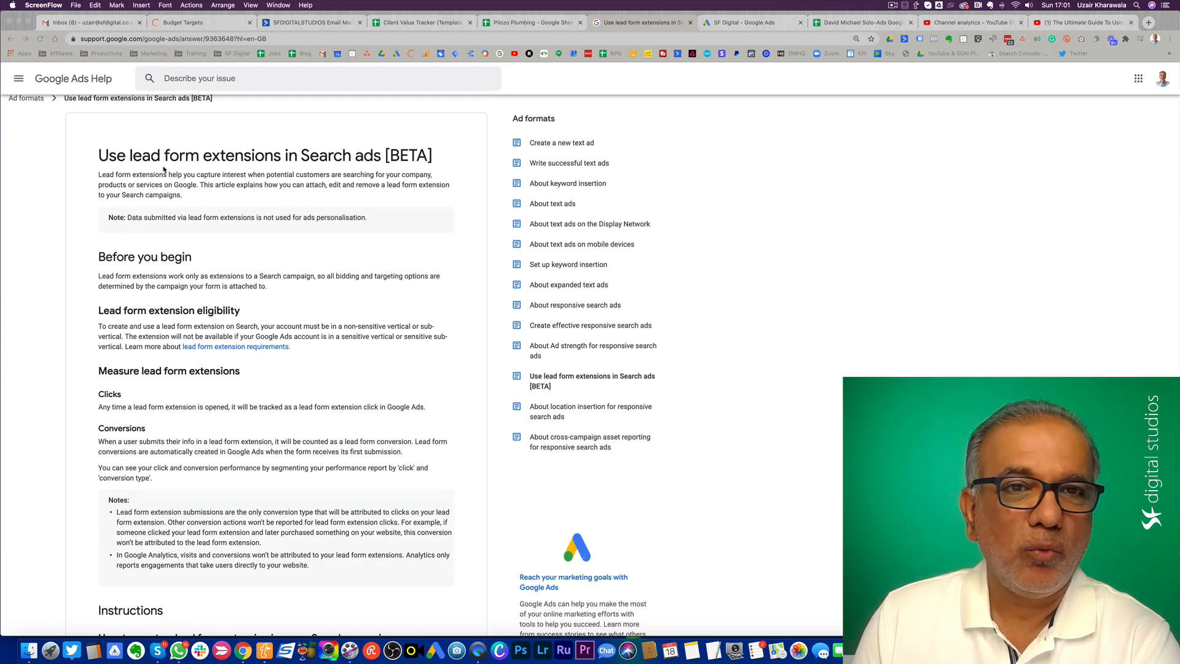
pyautogui.scroll(-1, 193, 376)
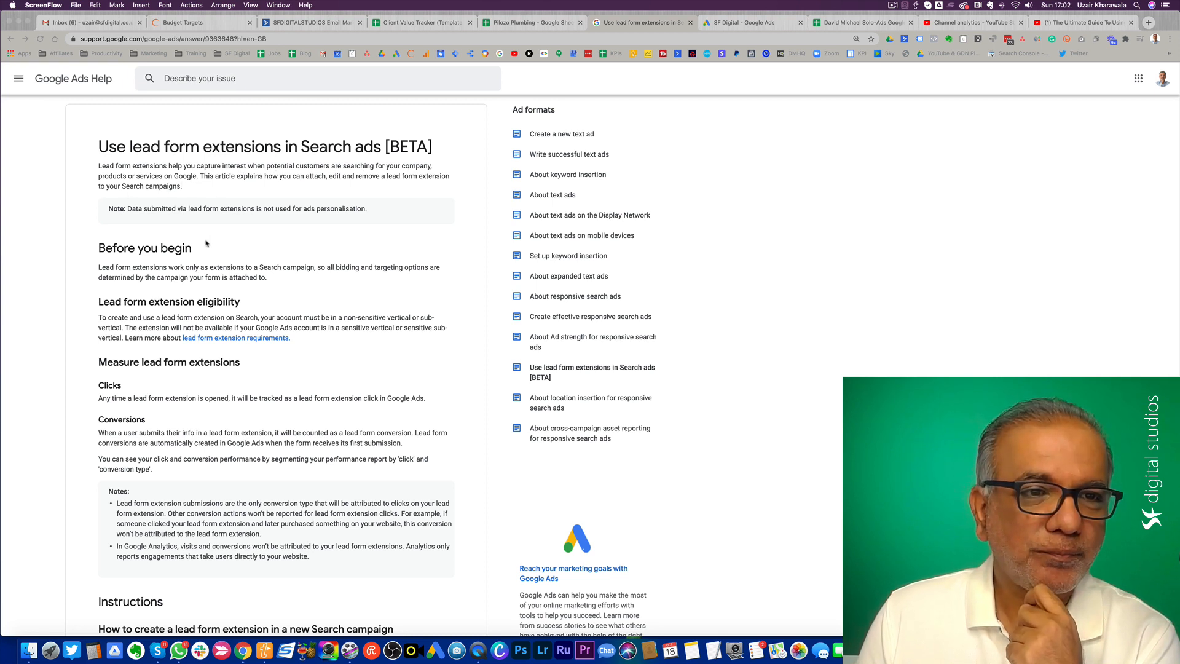
pyautogui.scroll(-3, 207, 244)
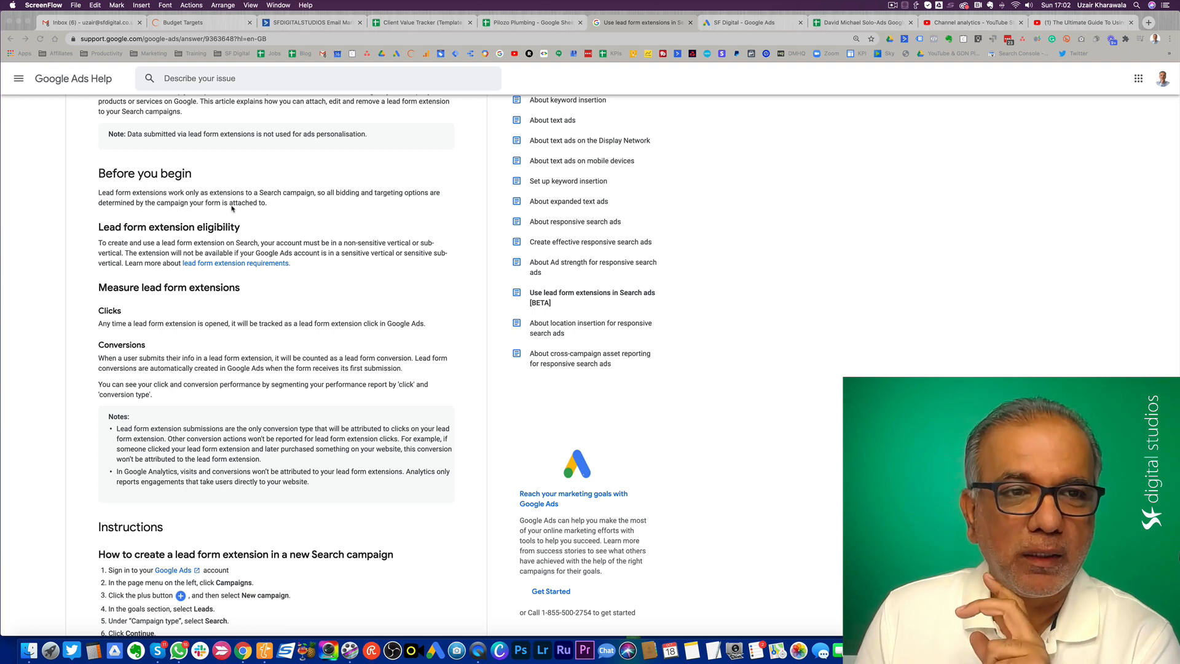
pyautogui.scroll(-2, 232, 209)
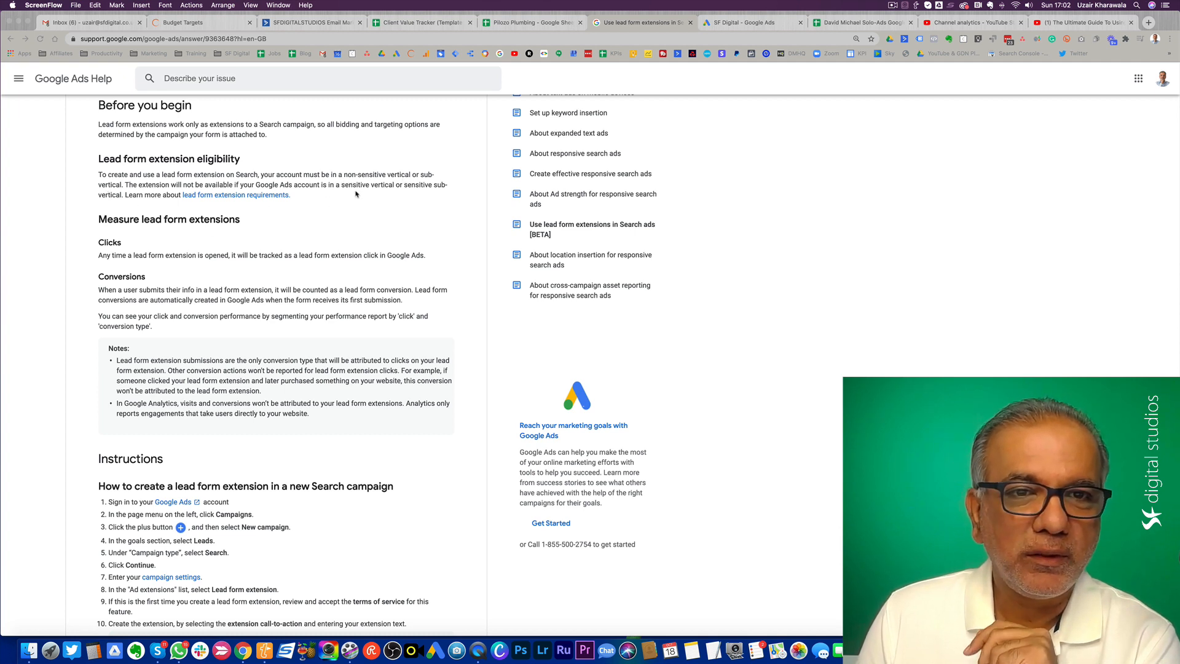
pyautogui.scroll(-3, 363, 194)
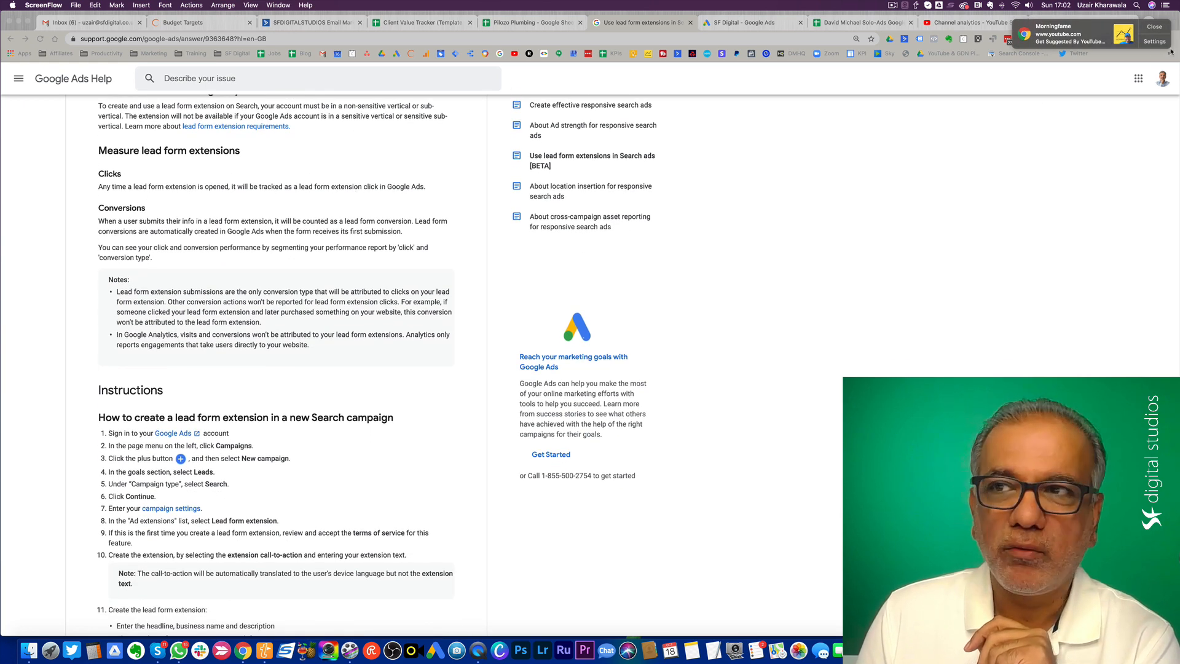
pyautogui.click(1153, 28)
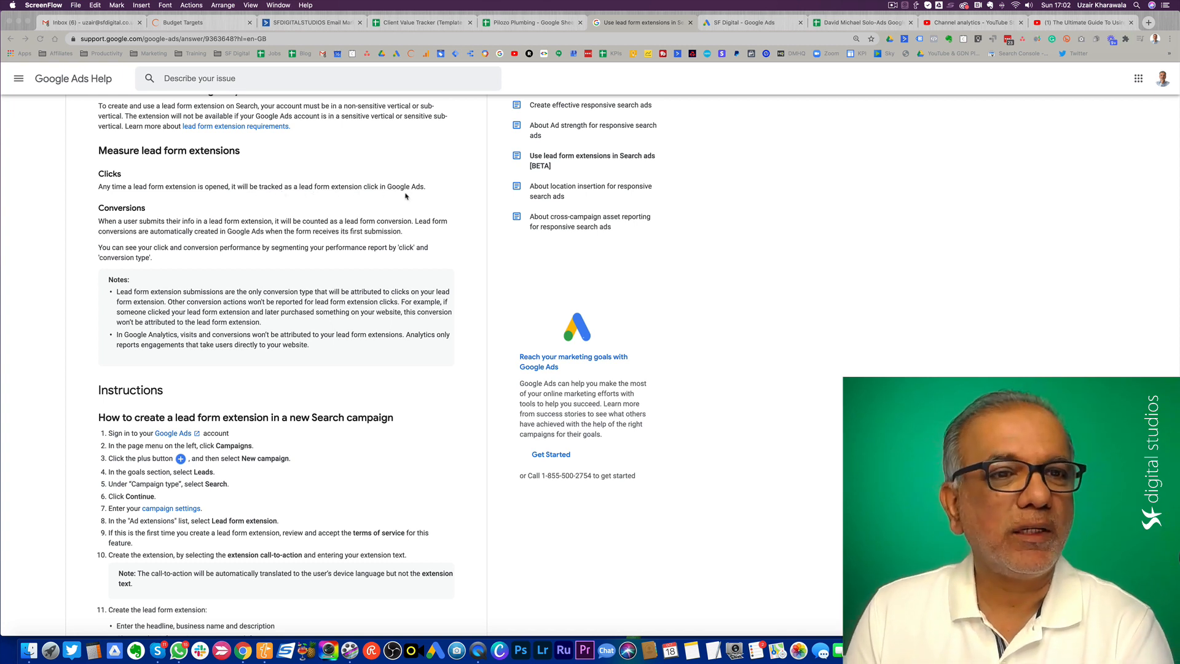
pyautogui.scroll(-2, 271, 235)
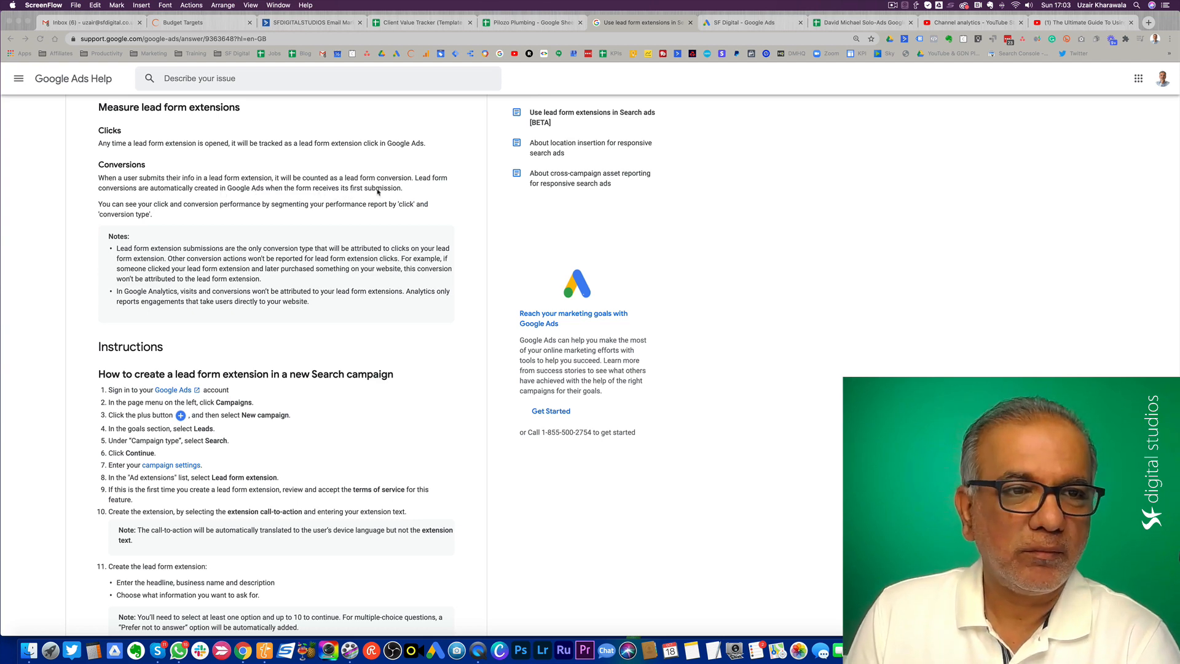
pyautogui.scroll(-2, 377, 192)
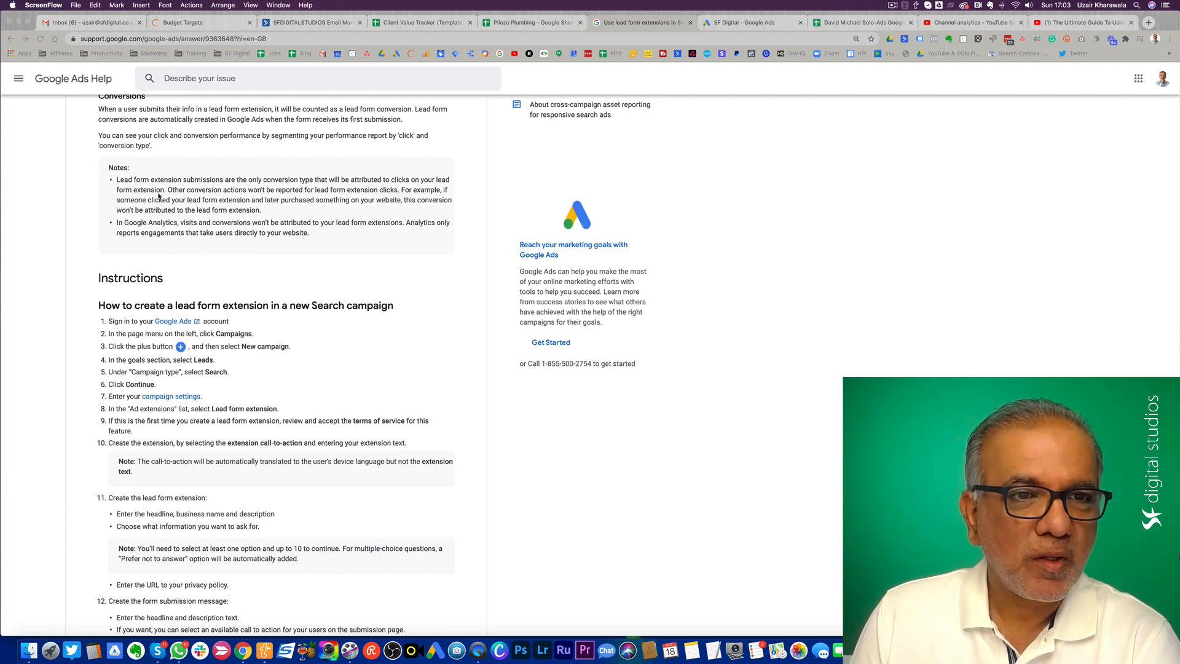
# Review the article's instructions for creating, attaching, editing and removing lead form extensions and for downloading lead data.
pyautogui.scroll(-2, 141, 239)
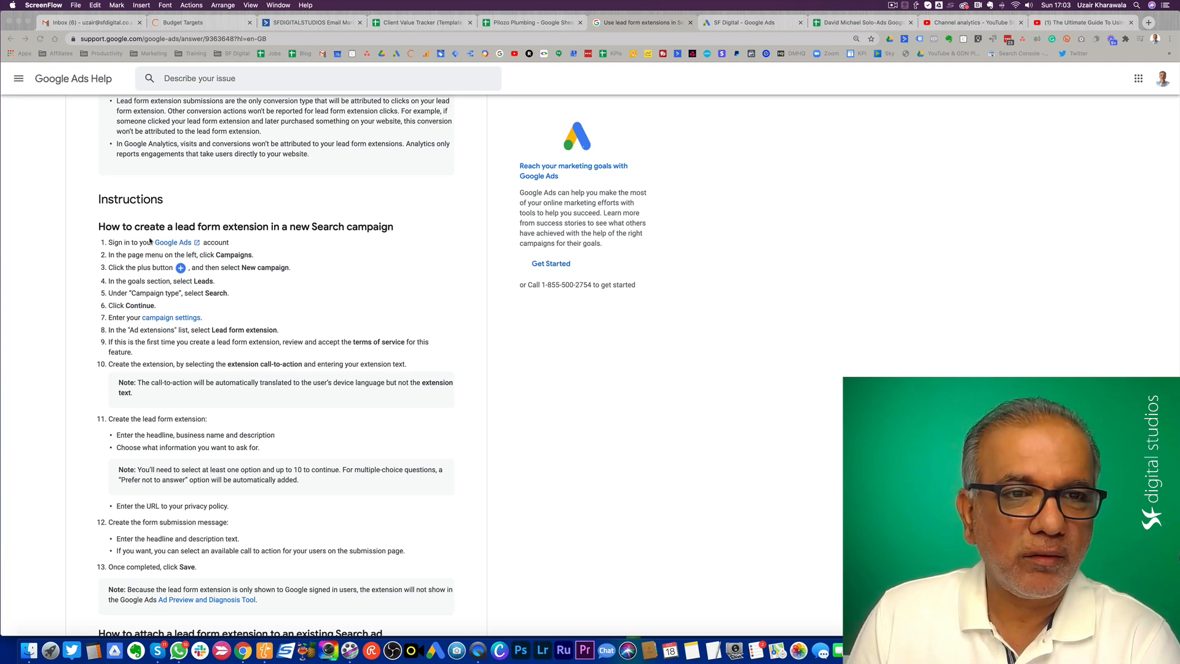
pyautogui.scroll(-2, 150, 241)
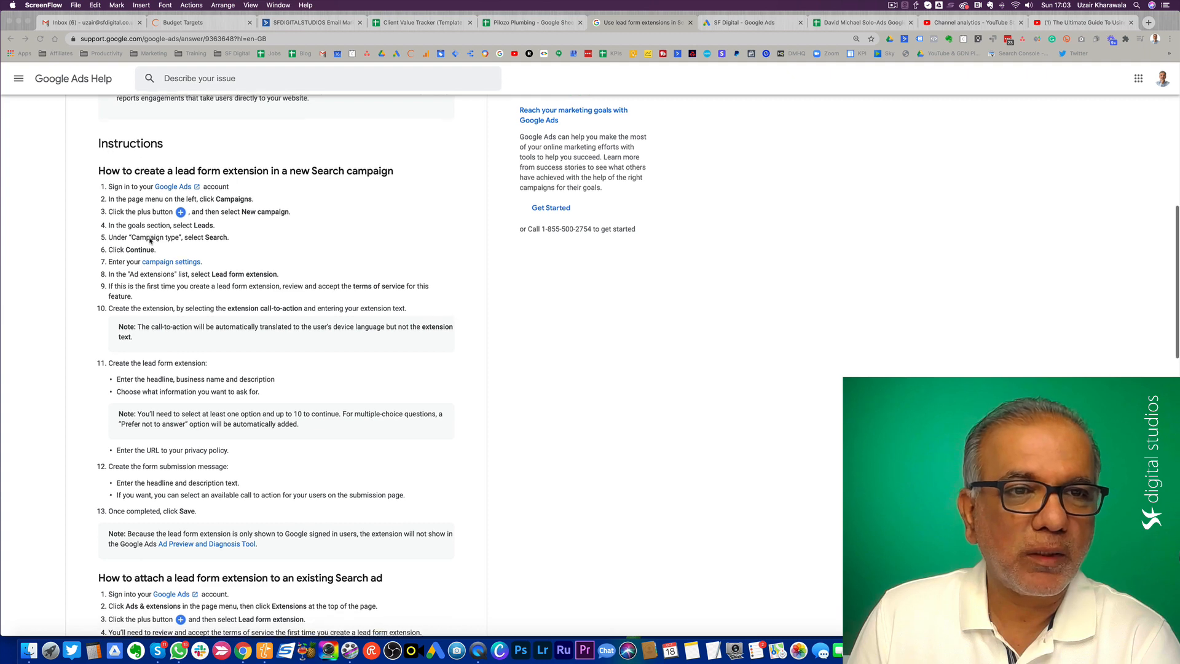
pyautogui.scroll(-3, 150, 241)
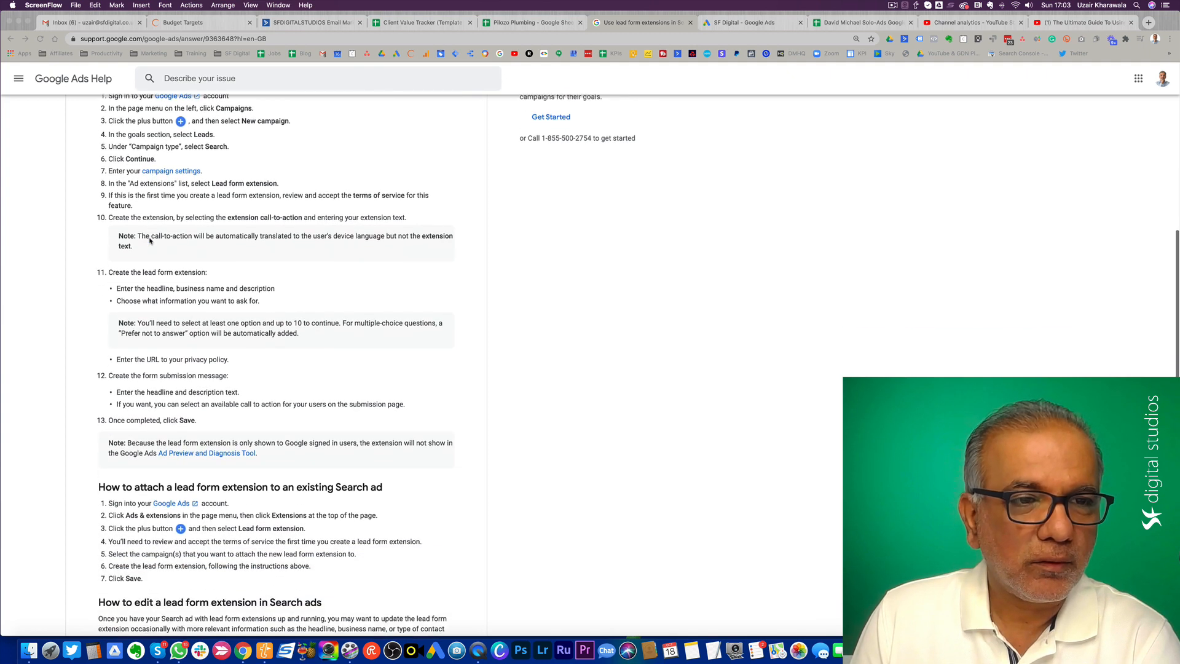
pyautogui.scroll(-7, 149, 240)
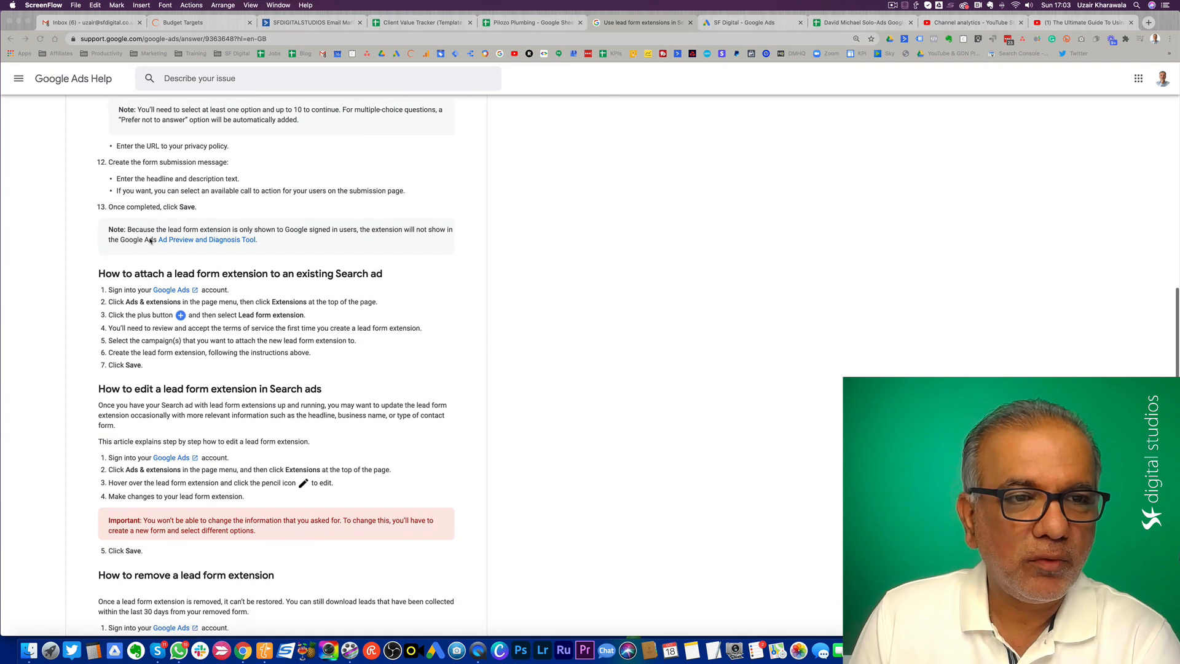
pyautogui.scroll(-1, 150, 241)
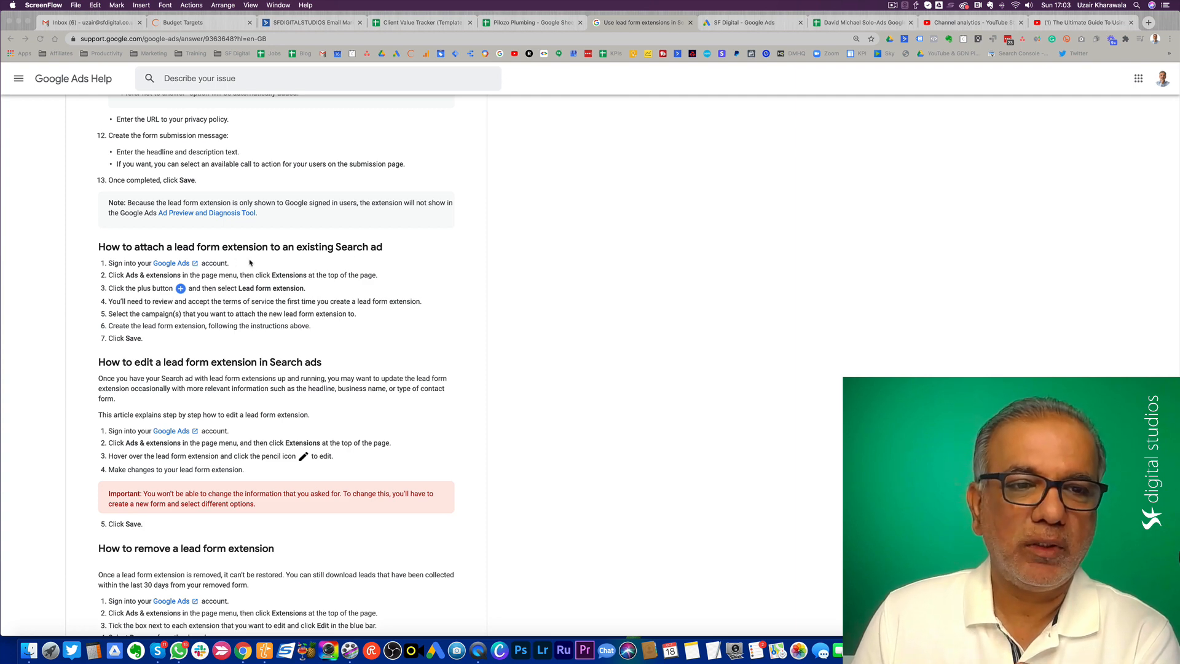
pyautogui.scroll(-4, 249, 262)
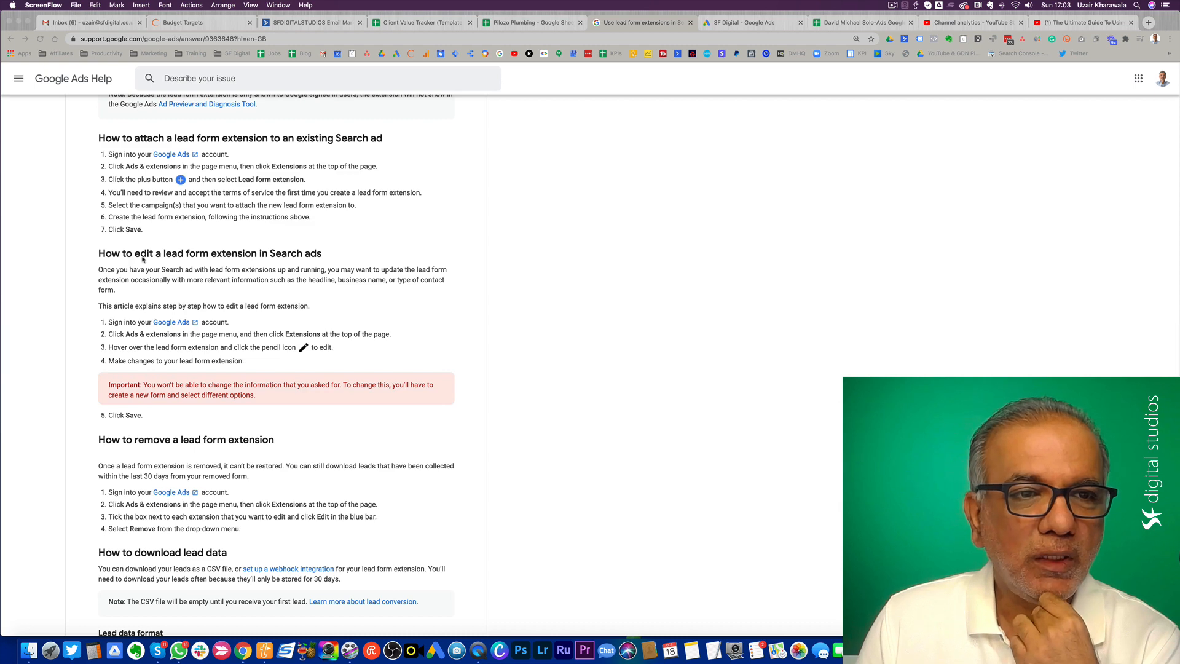
pyautogui.scroll(-6, 262, 260)
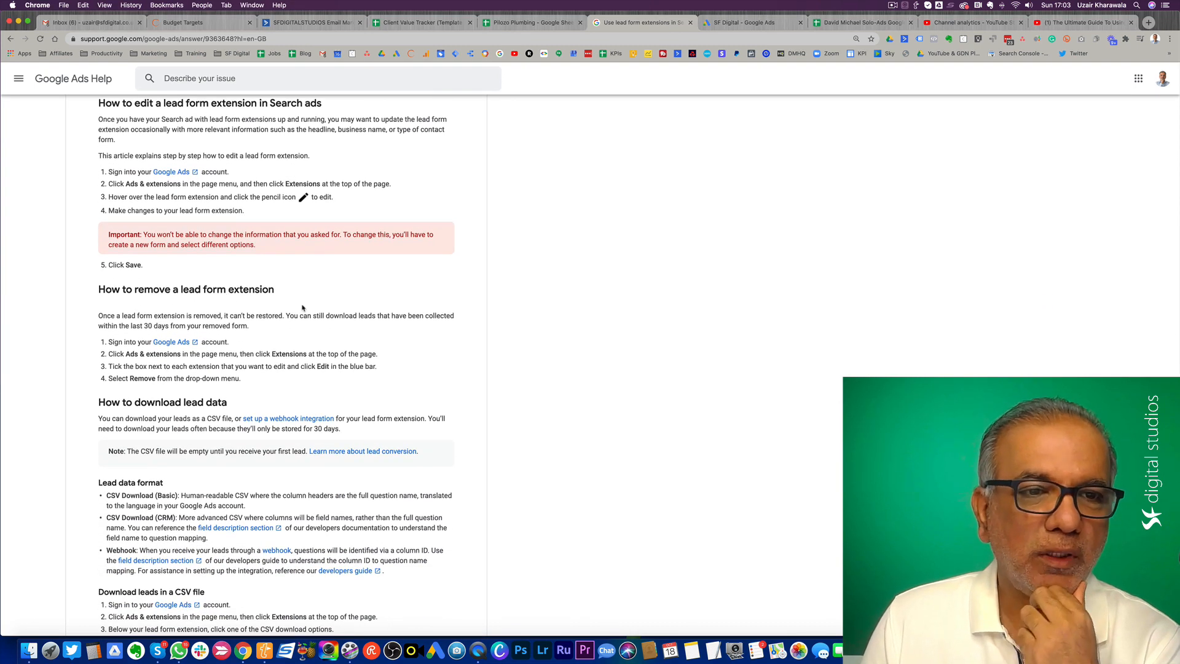
pyautogui.scroll(-6, 295, 304)
pyautogui.scroll(-3, 302, 305)
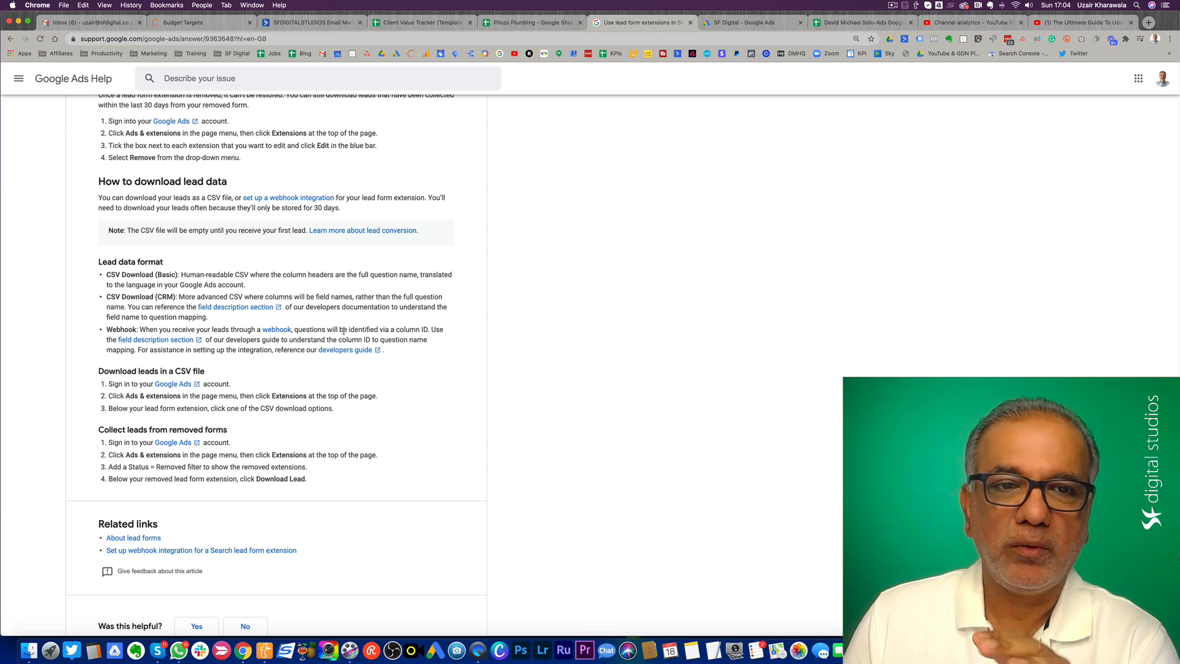
pyautogui.scroll(-3, 344, 330)
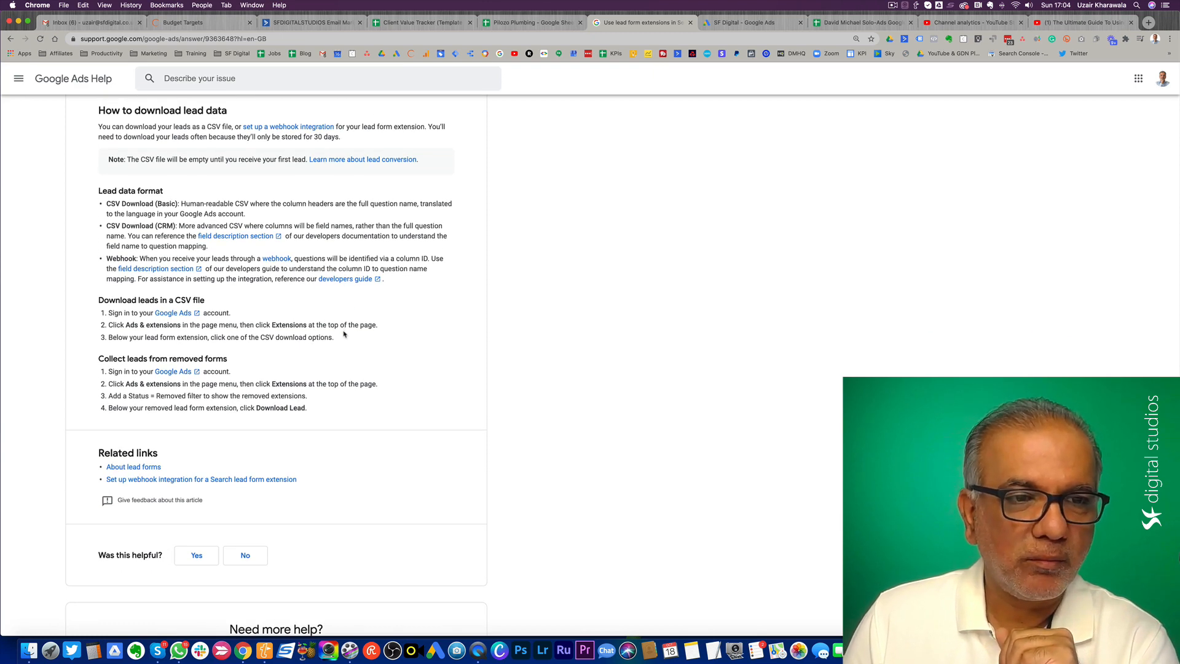
pyautogui.scroll(10, 344, 334)
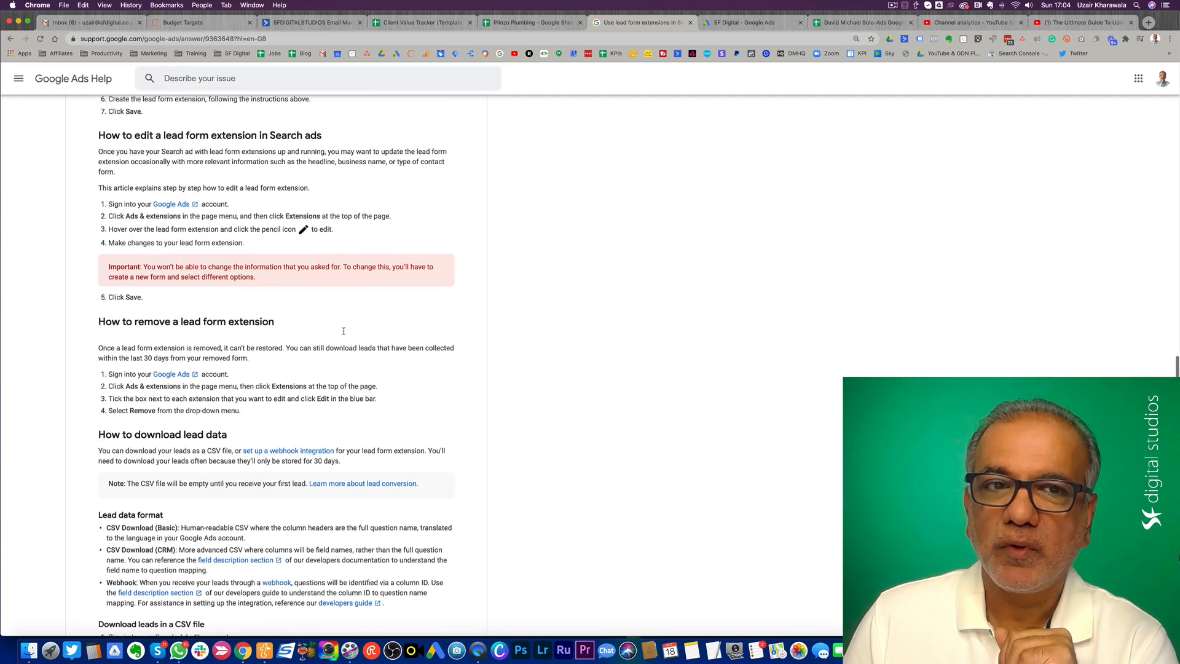
pyautogui.scroll(7, 343, 334)
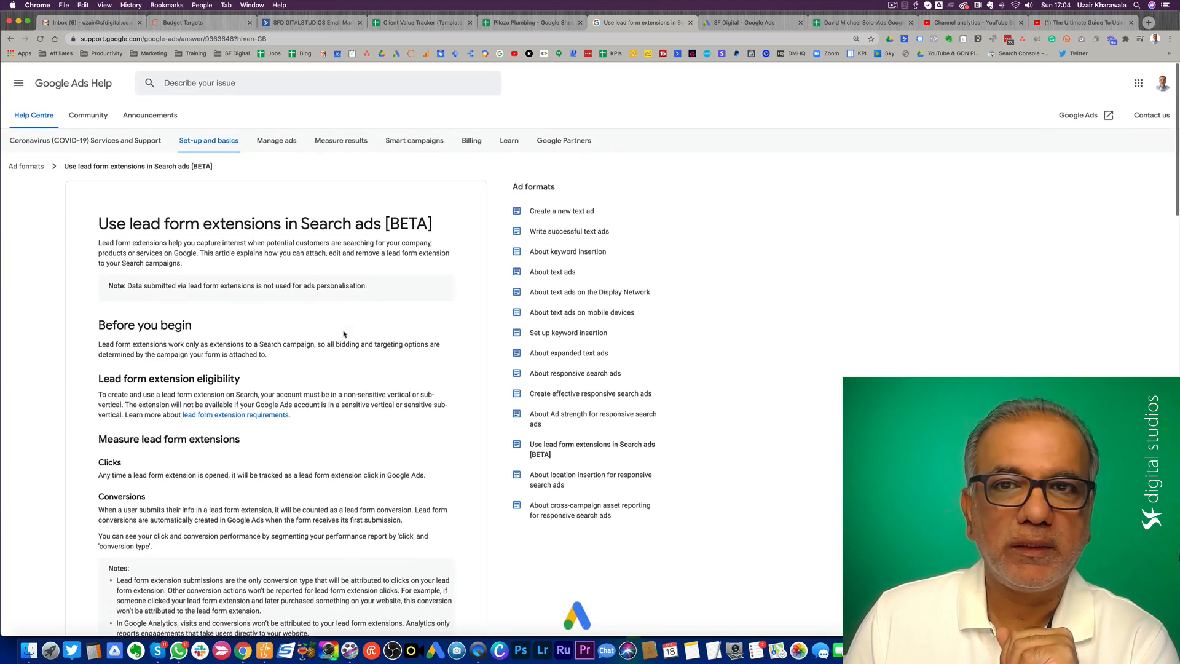
# Switch to Google Ads, leave the lead form extension draft and start a new campaign from the Campaigns page.
pyautogui.click(735, 23)
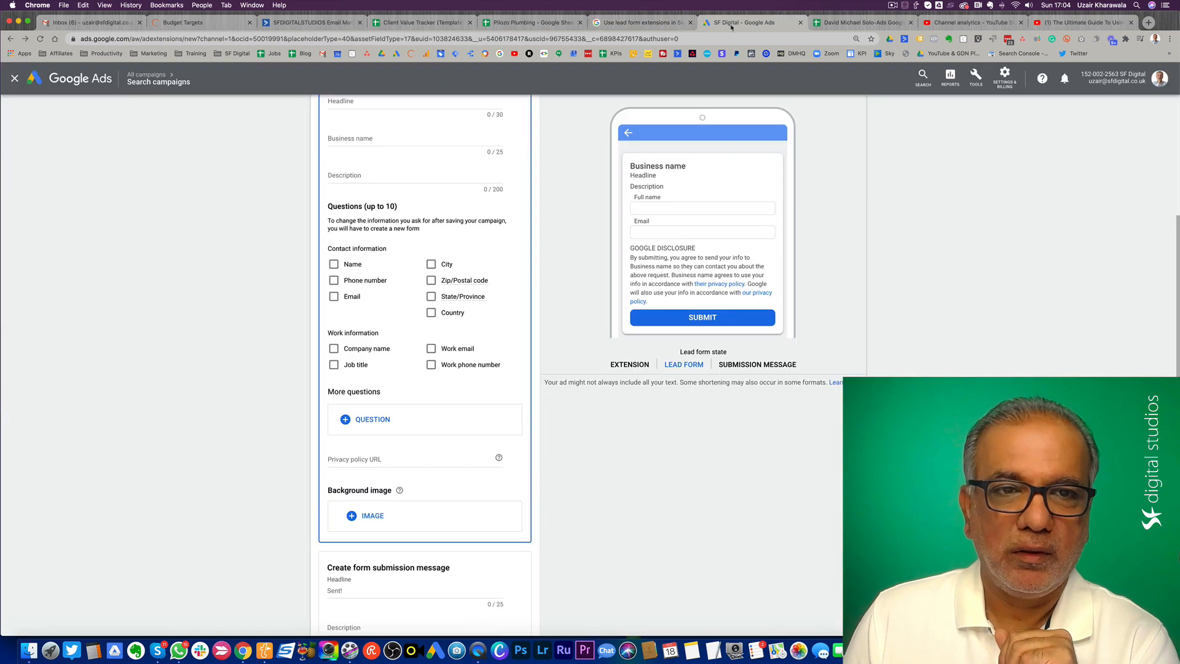
pyautogui.scroll(5, 361, 326)
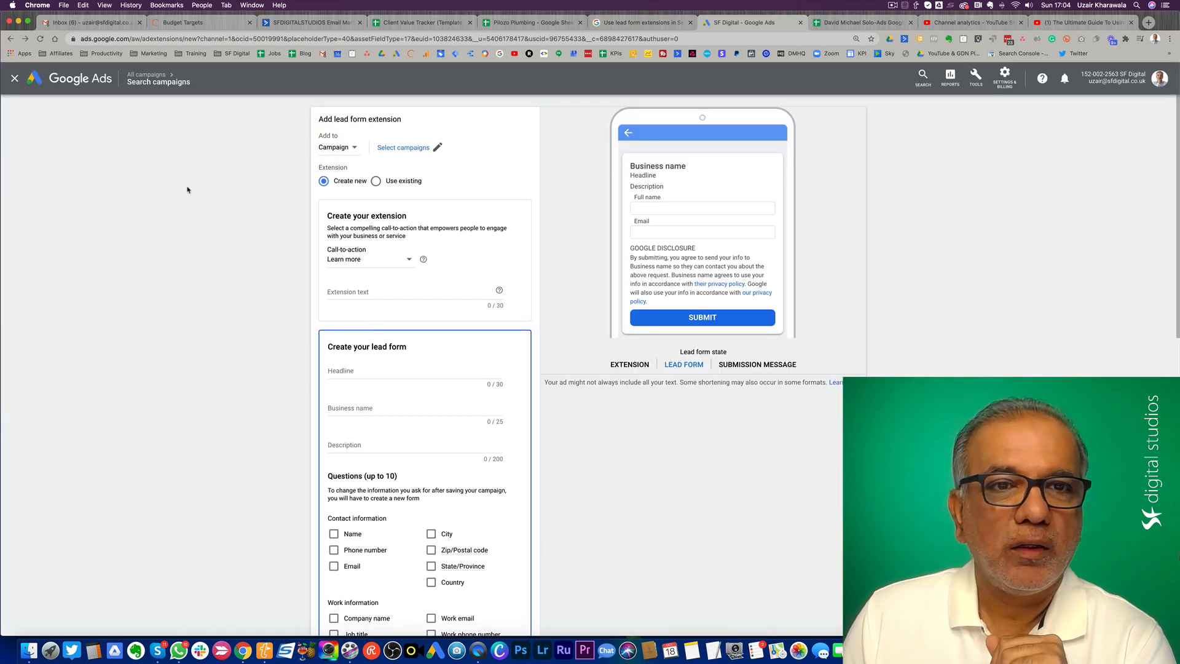
pyautogui.click(14, 79)
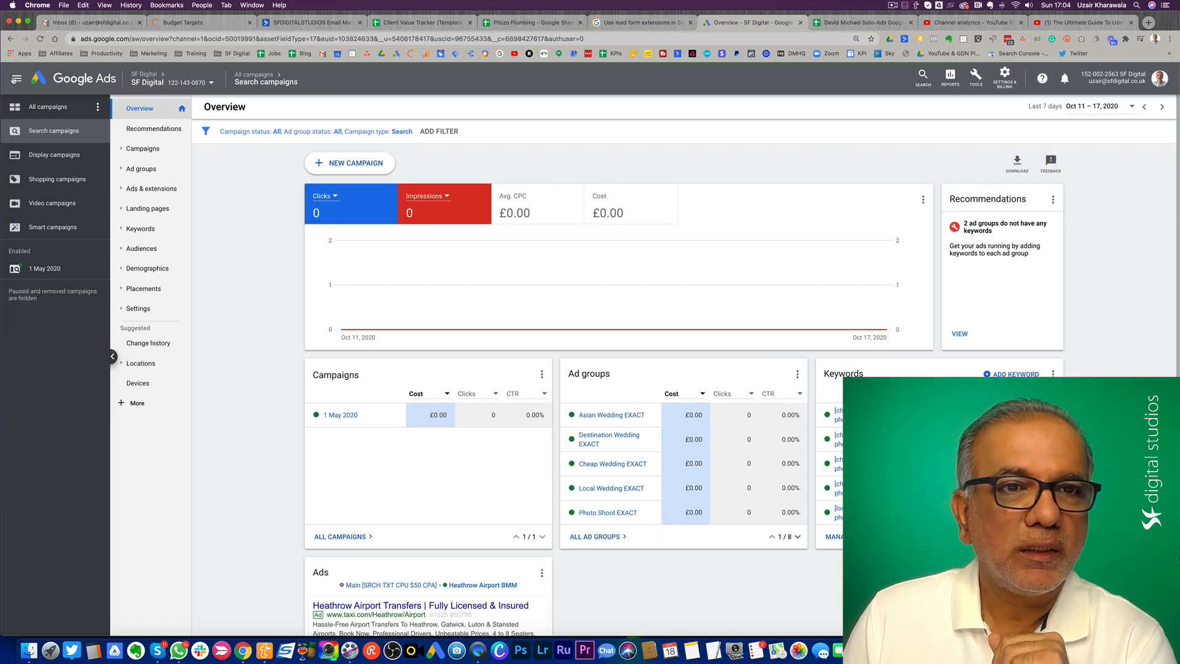
pyautogui.click(189, 151)
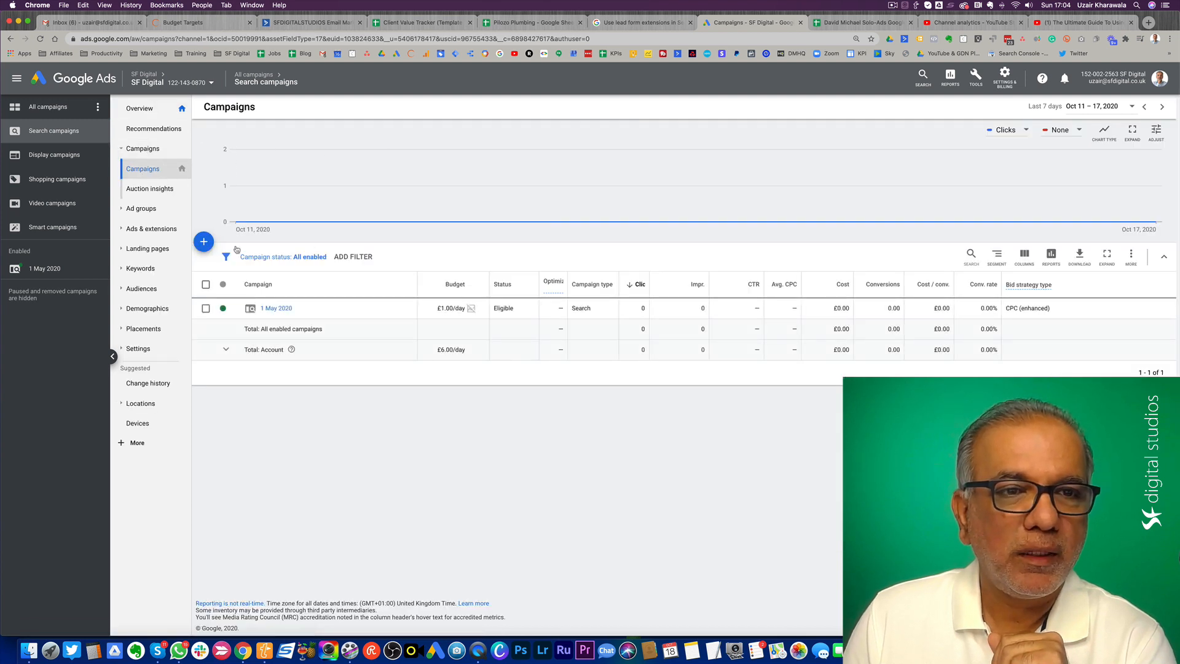
pyautogui.click(203, 243)
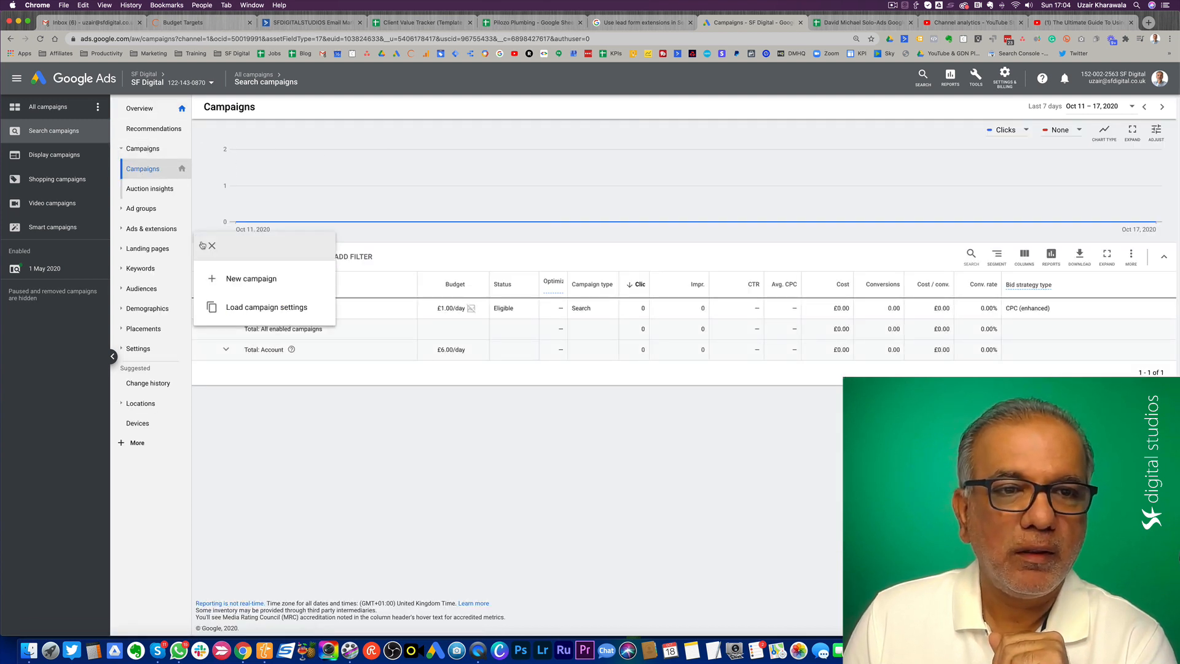
pyautogui.click(253, 280)
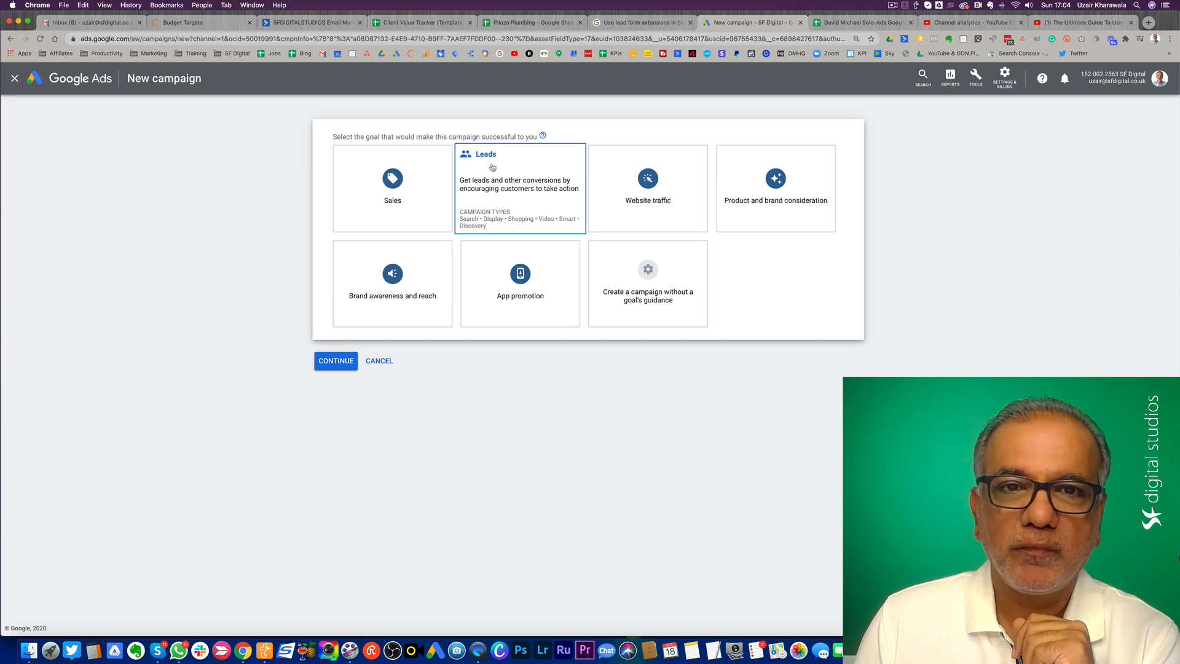
pyautogui.click(398, 186)
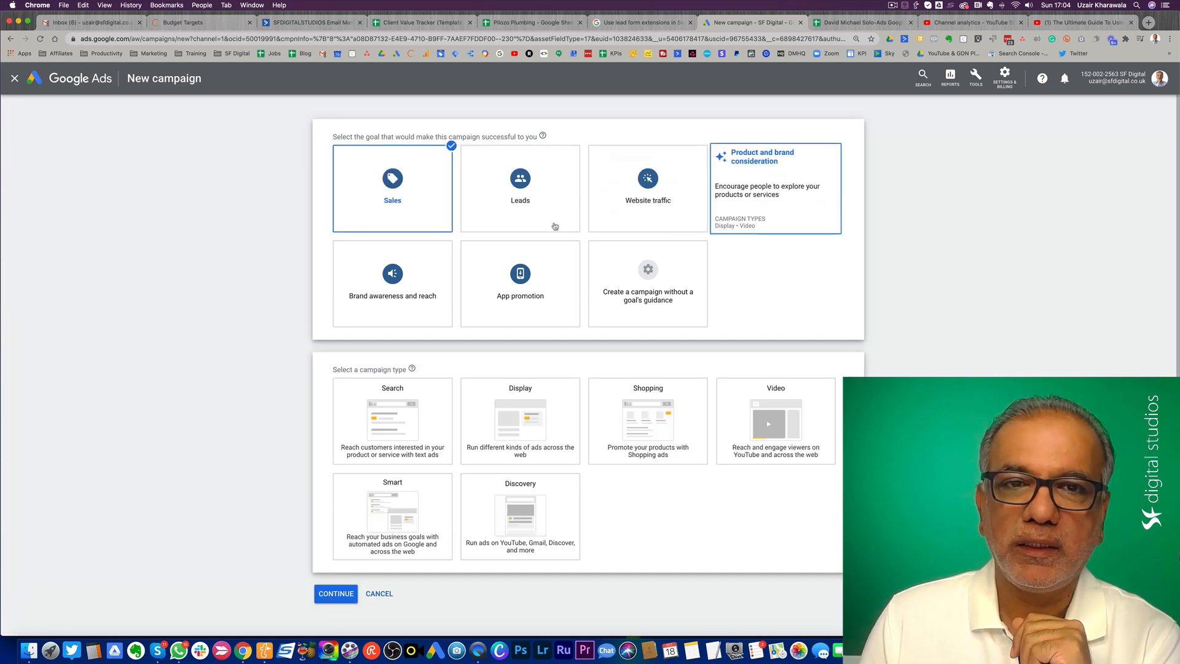
pyautogui.click(415, 414)
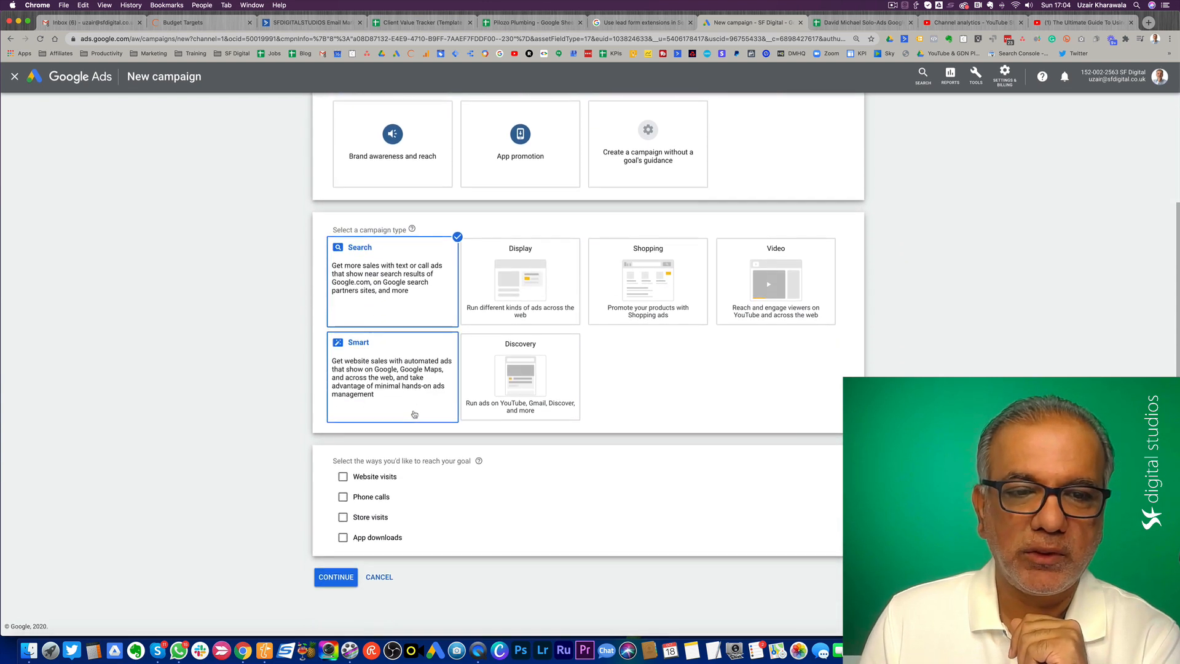
pyautogui.click(336, 578)
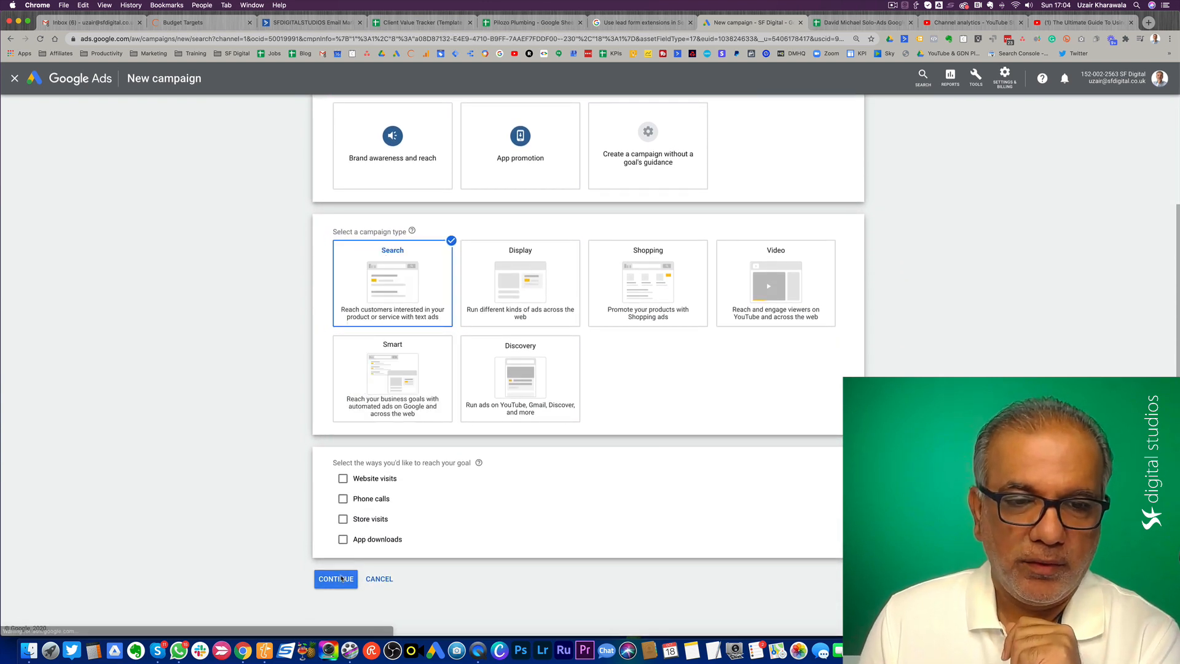
pyautogui.scroll(-1, 434, 462)
pyautogui.scroll(-7, 434, 462)
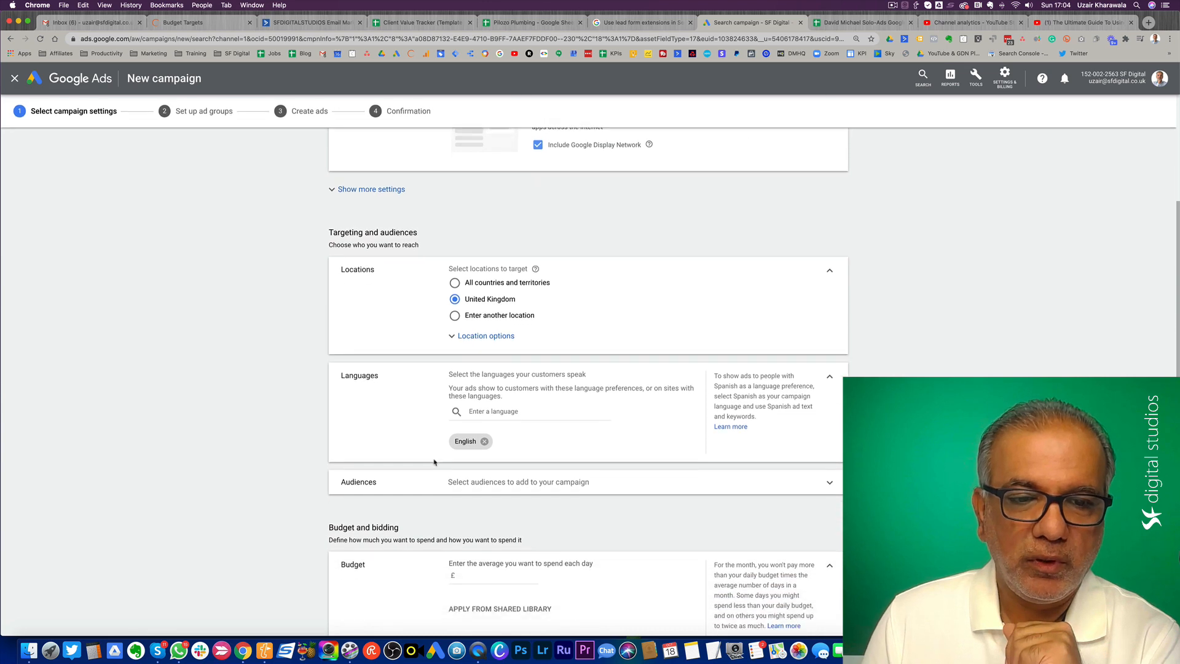
pyautogui.scroll(-4, 434, 462)
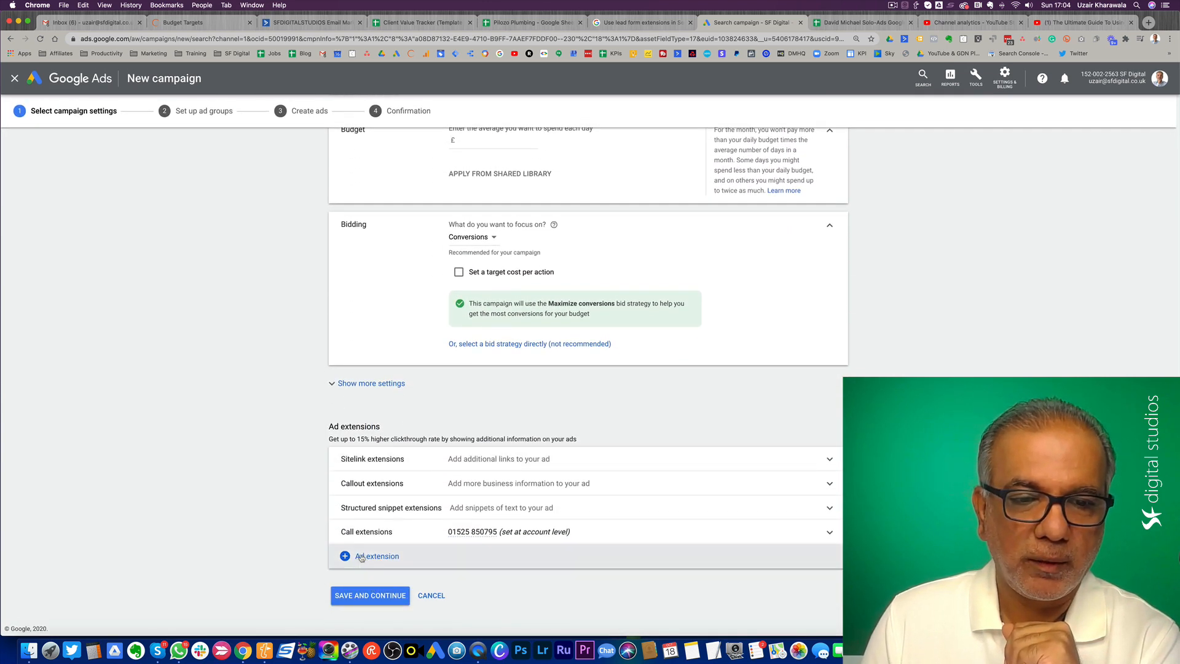
pyautogui.click(12, 41)
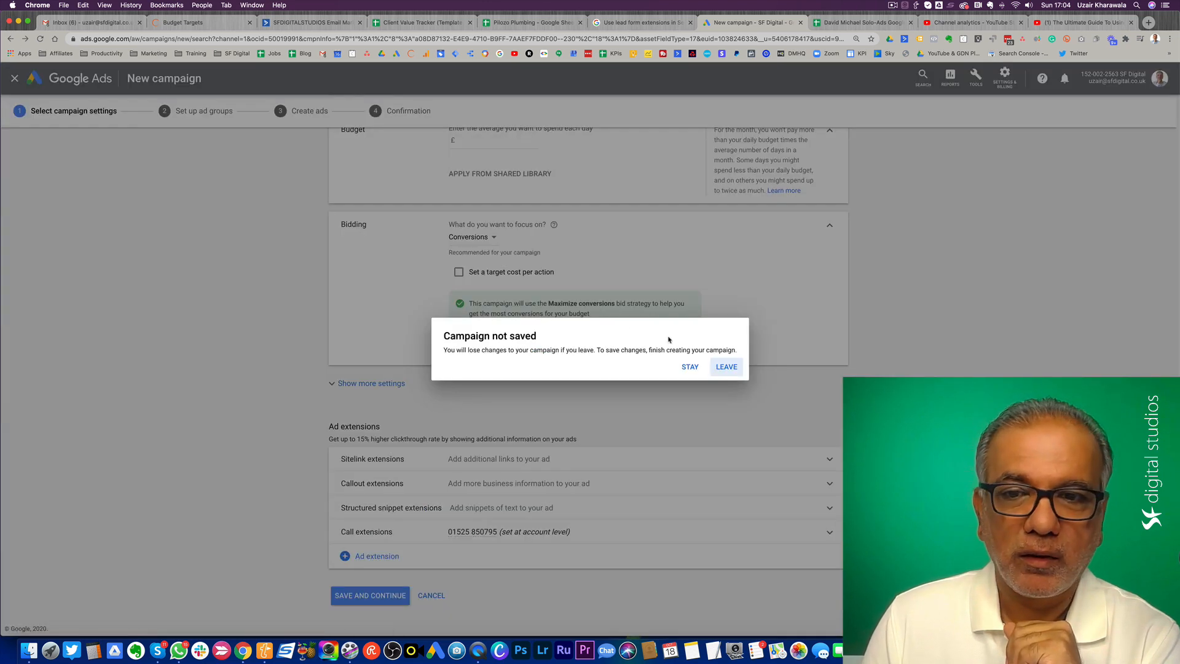
pyautogui.click(721, 367)
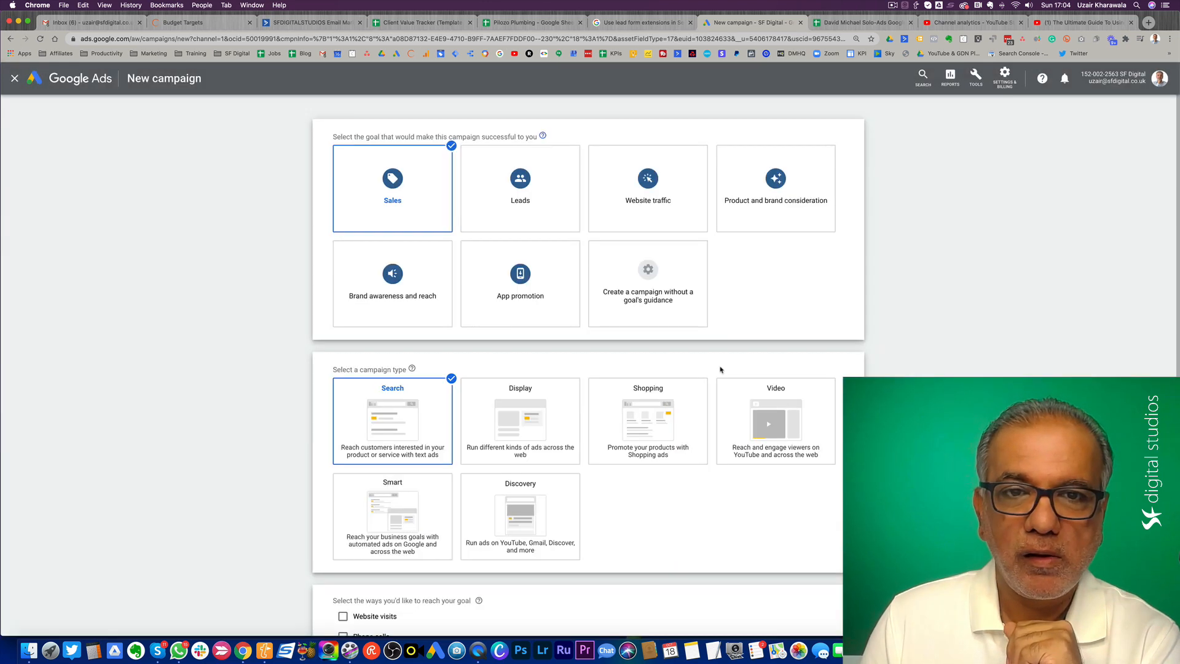
# Choose Leads as the new campaign's goal and Search as its campaign type.
pyautogui.click(532, 189)
pyautogui.click(369, 416)
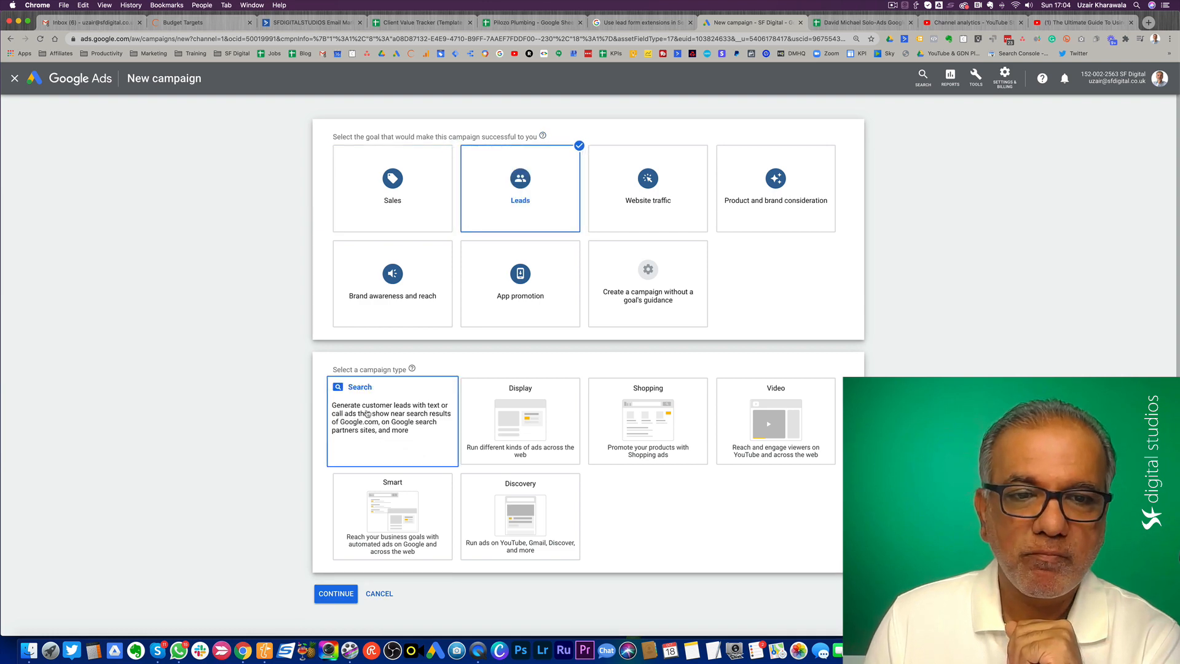
pyautogui.scroll(-3, 369, 414)
pyautogui.scroll(-1, 368, 414)
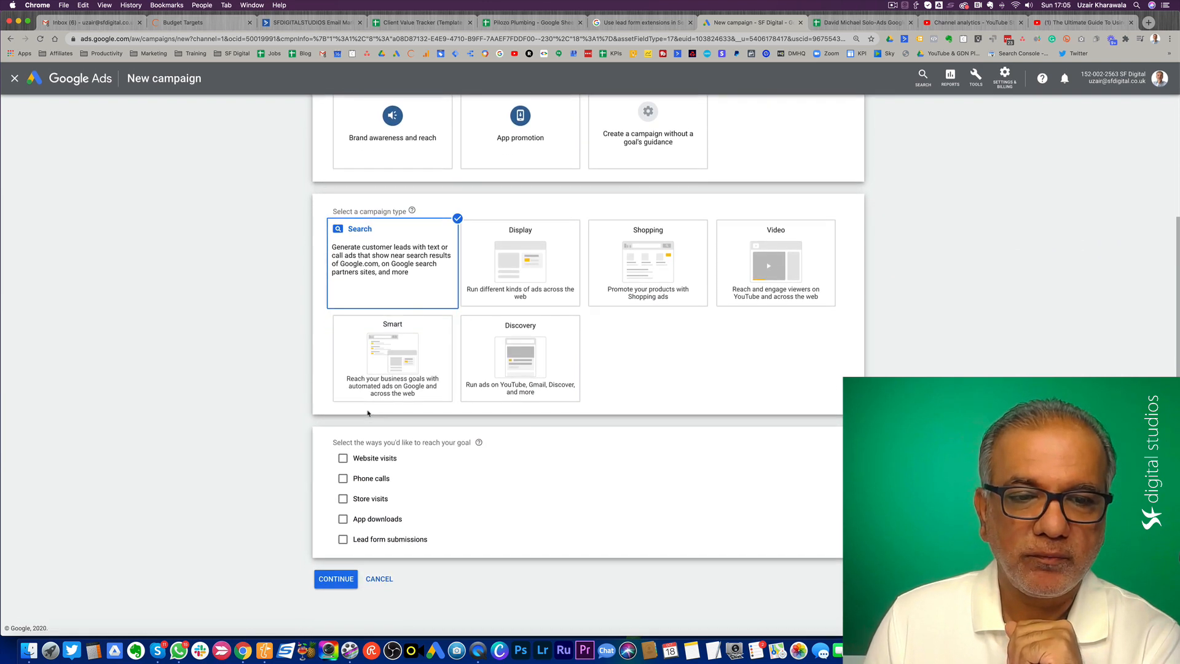
pyautogui.click(332, 585)
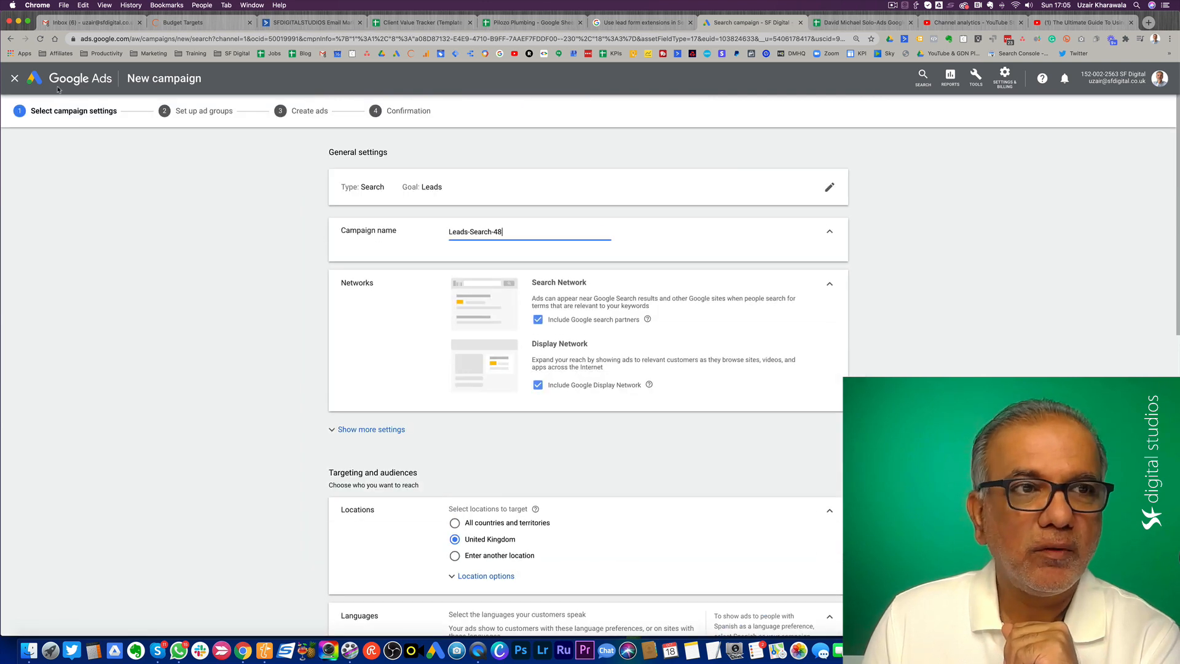
pyautogui.click(10, 39)
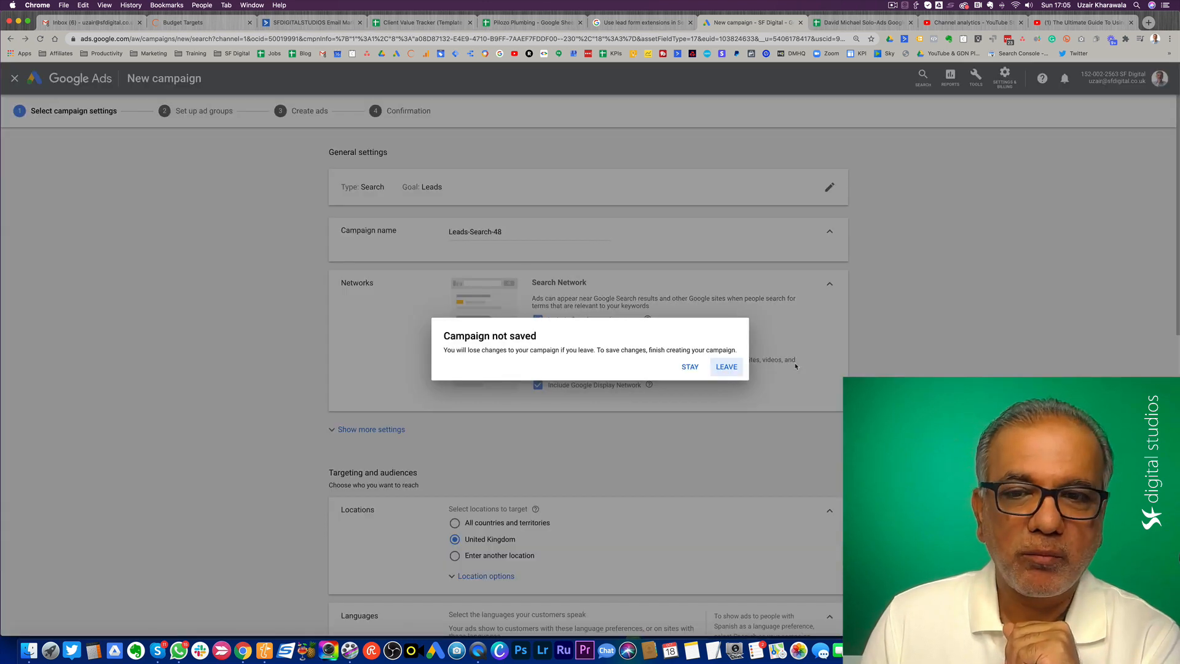
pyautogui.click(725, 368)
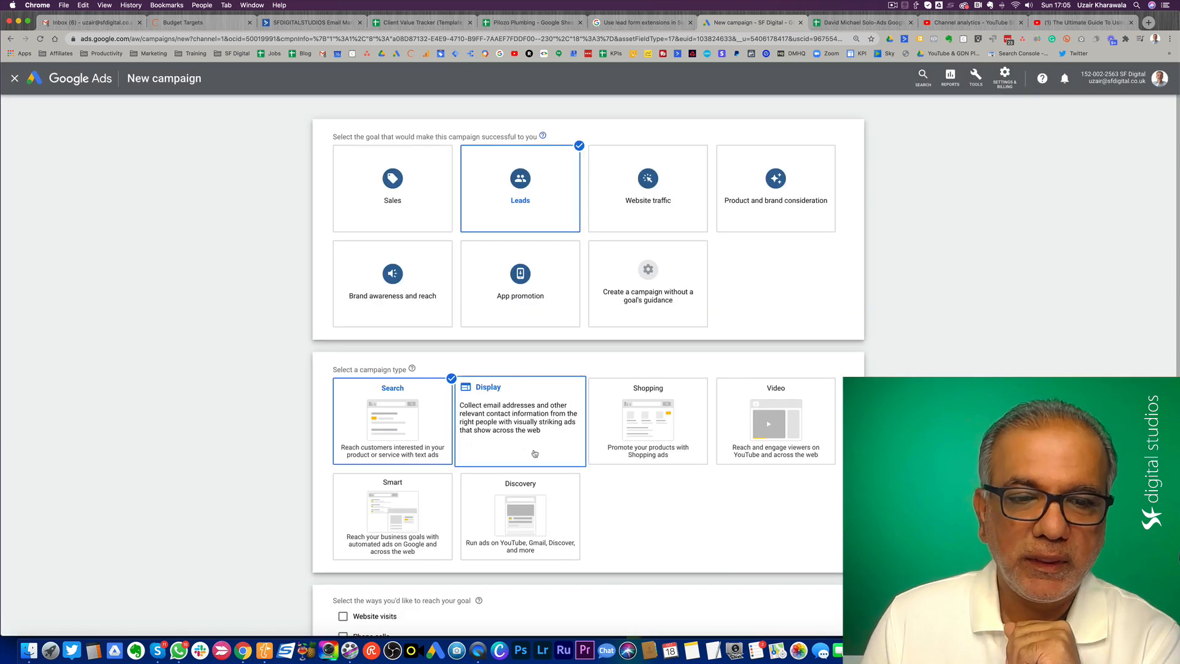
# Choose lead form submissions as the way to reach the campaign's goal and continue to the campaign settings.
pyautogui.scroll(-5, 535, 453)
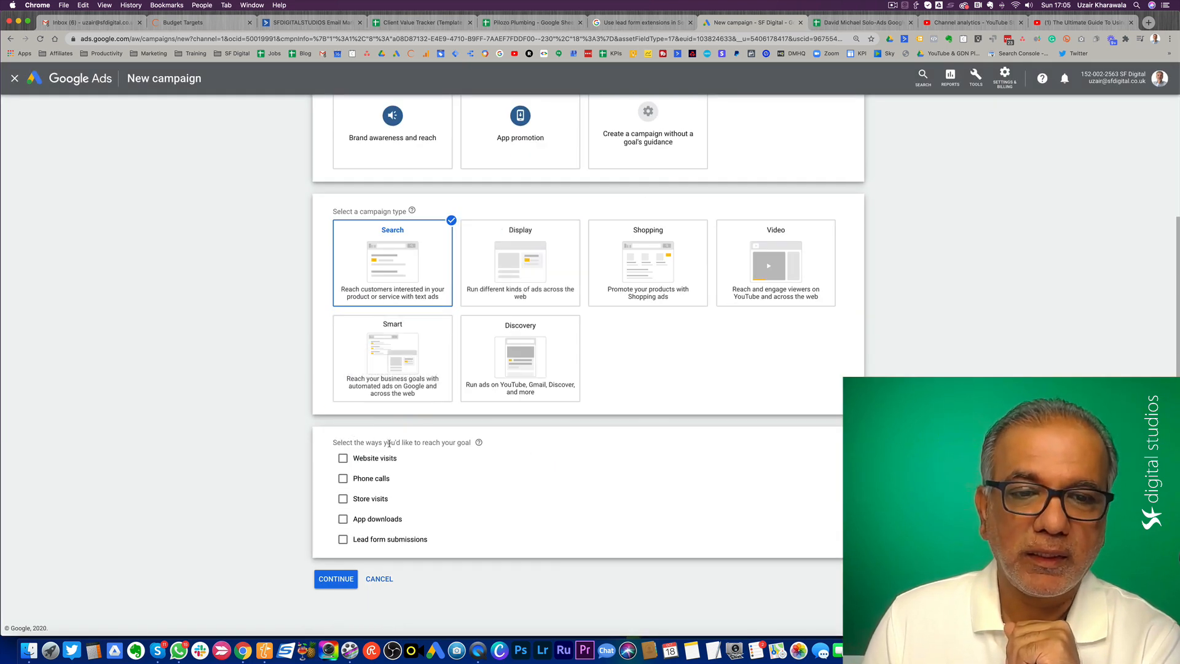
pyautogui.click(391, 544)
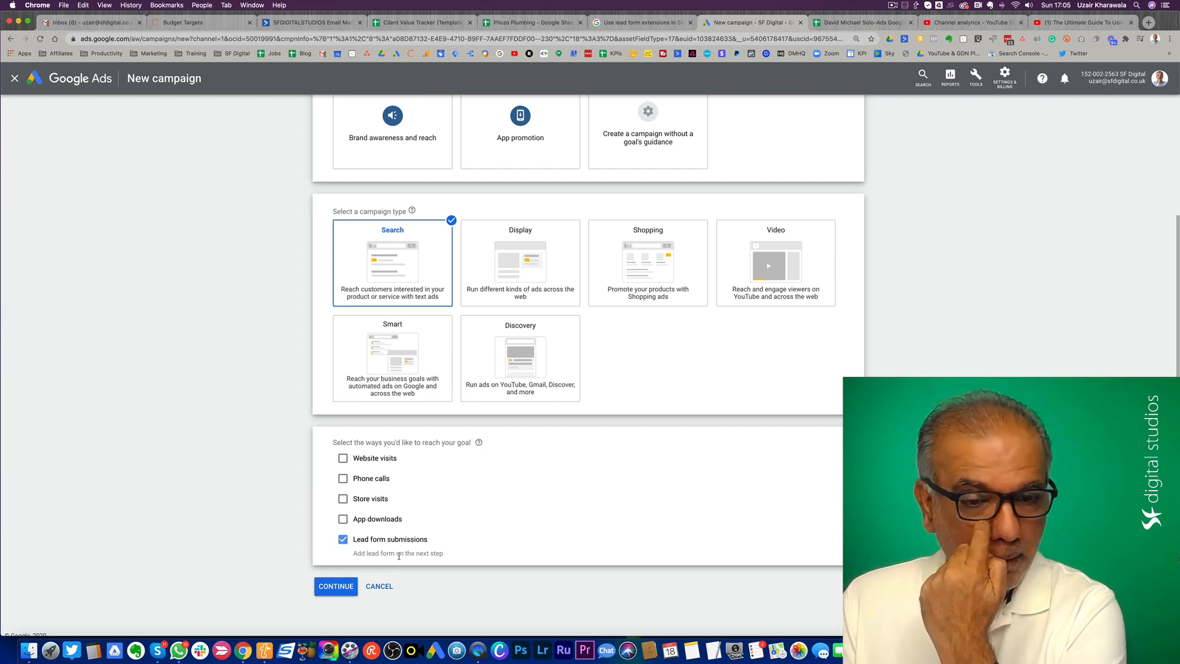
pyautogui.click(350, 580)
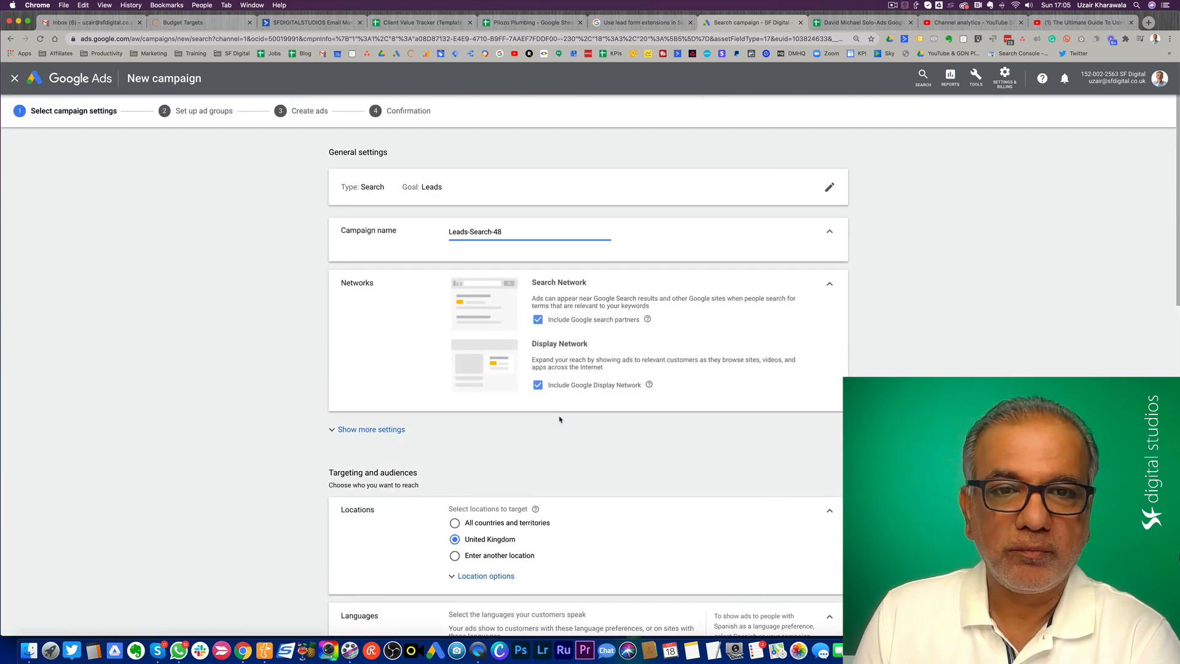
# Start a new lead form extension for the campaign and keep Learn more as its call-to-action.
pyautogui.scroll(-12, 533, 497)
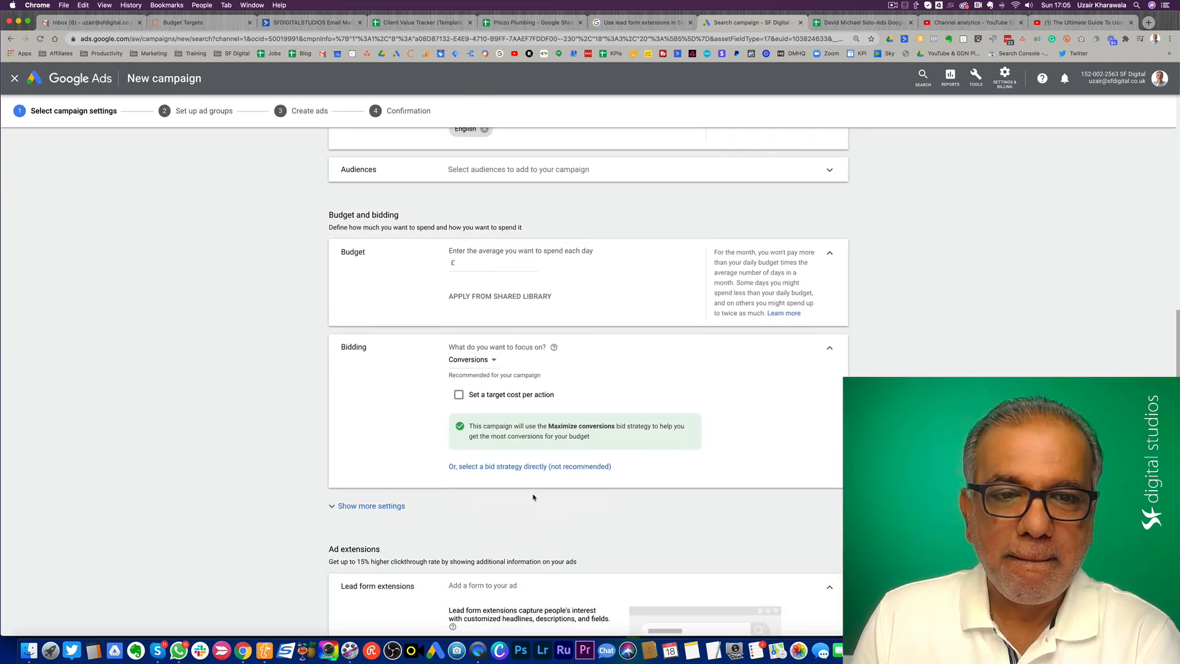
pyautogui.scroll(-5, 534, 496)
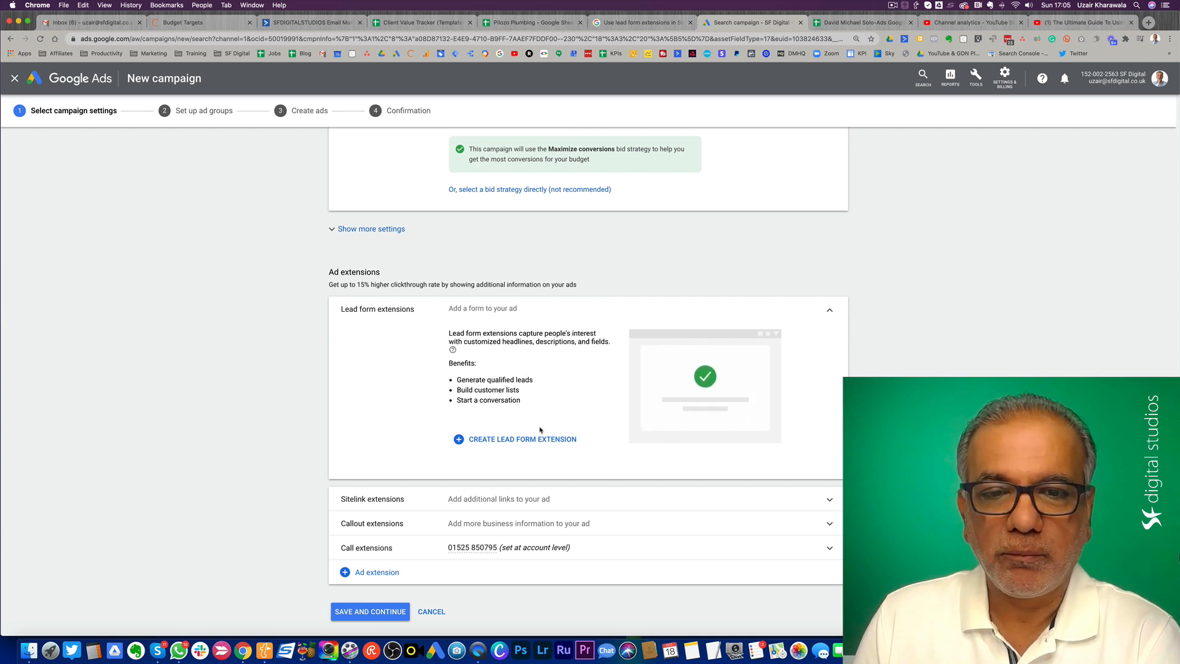
pyautogui.click(496, 444)
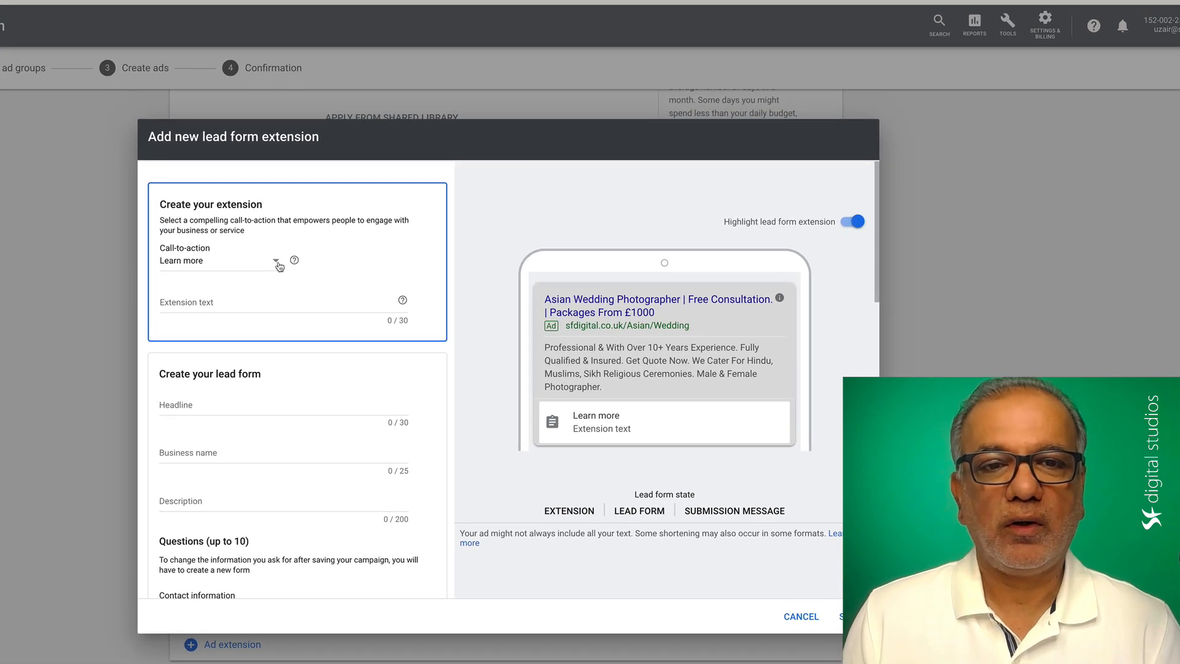
pyautogui.click(411, 261)
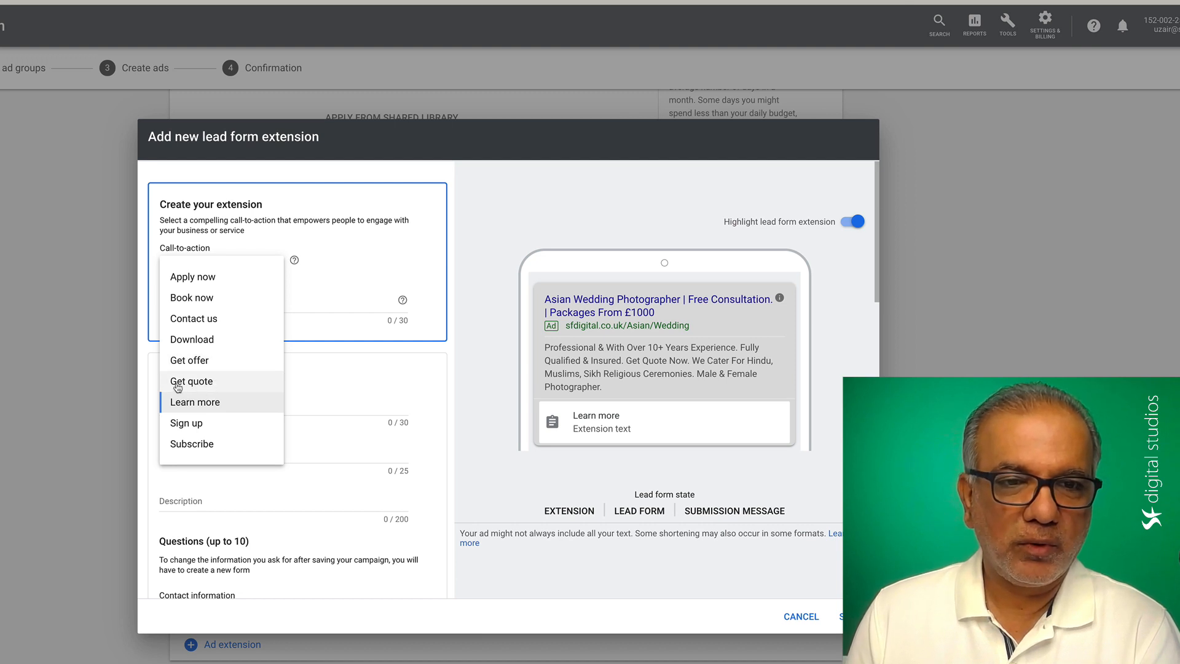
pyautogui.click(204, 403)
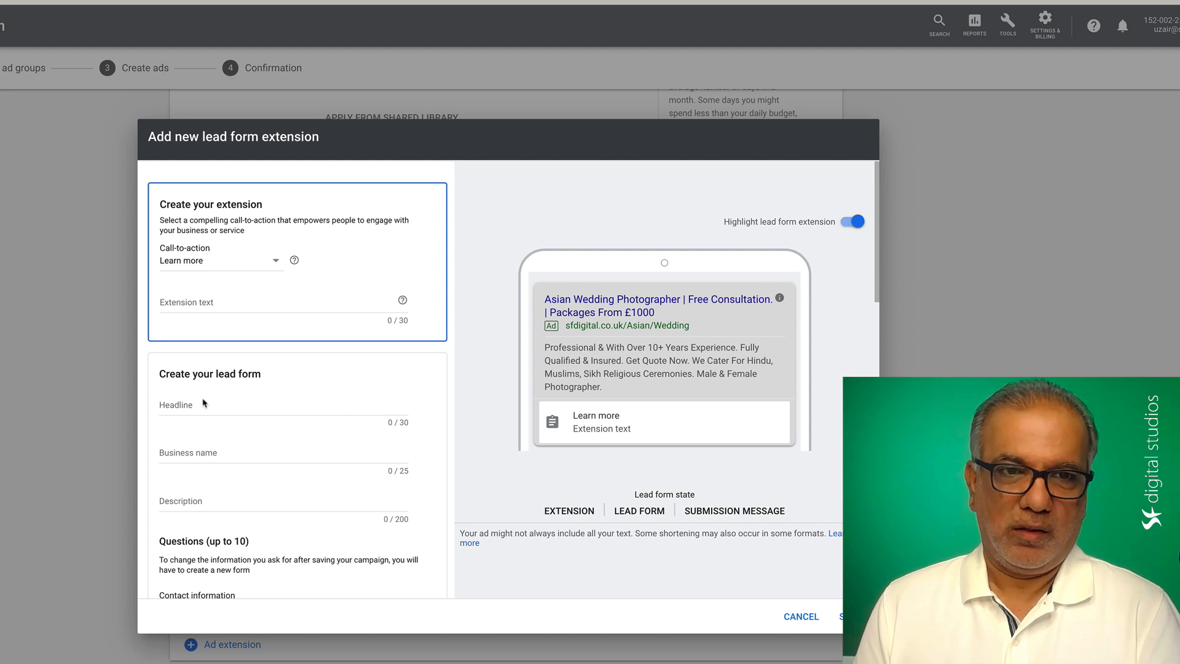
pyautogui.click(264, 269)
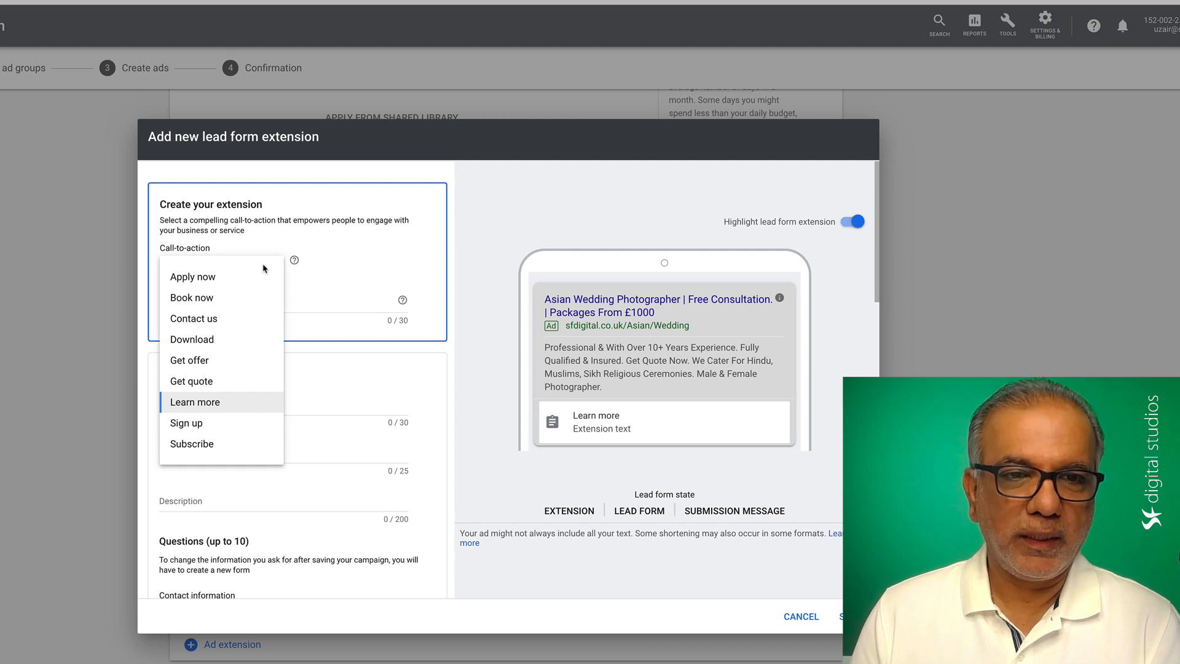
pyautogui.click(351, 275)
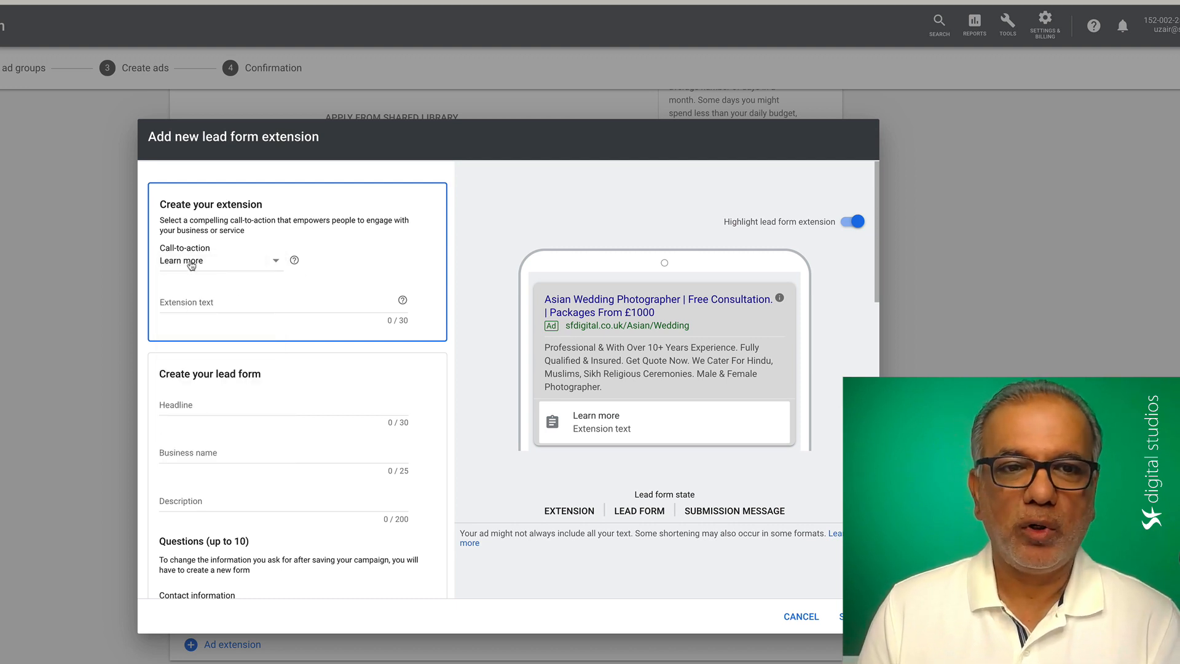
pyautogui.click(237, 300)
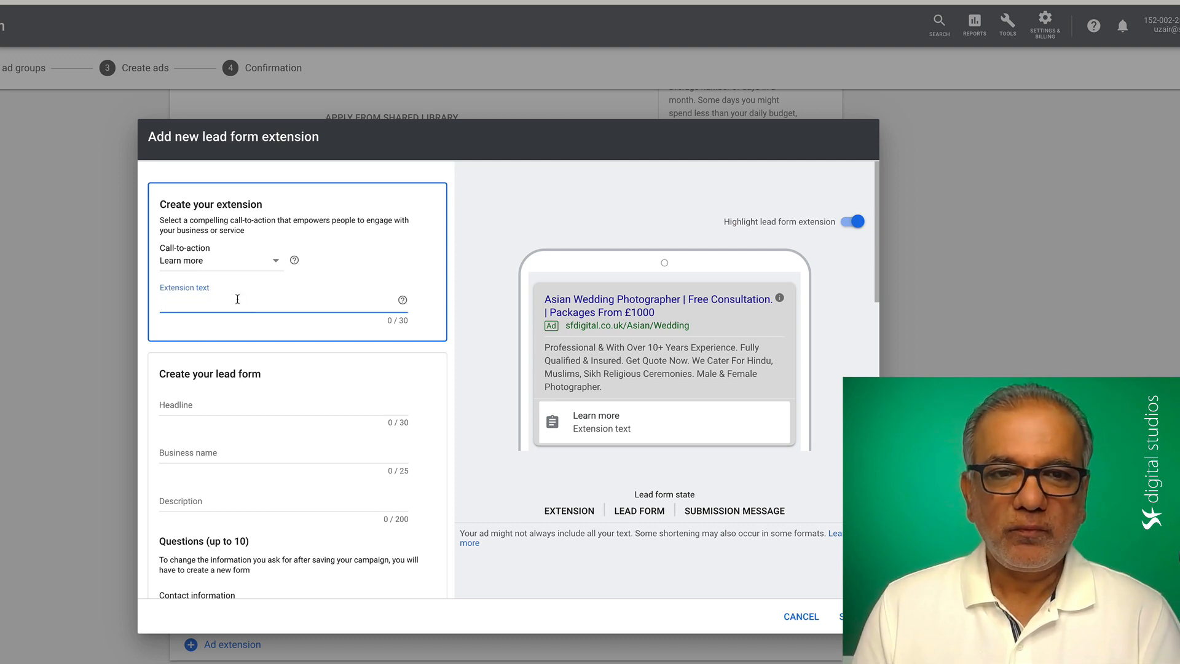
pyautogui.write('ddddd')
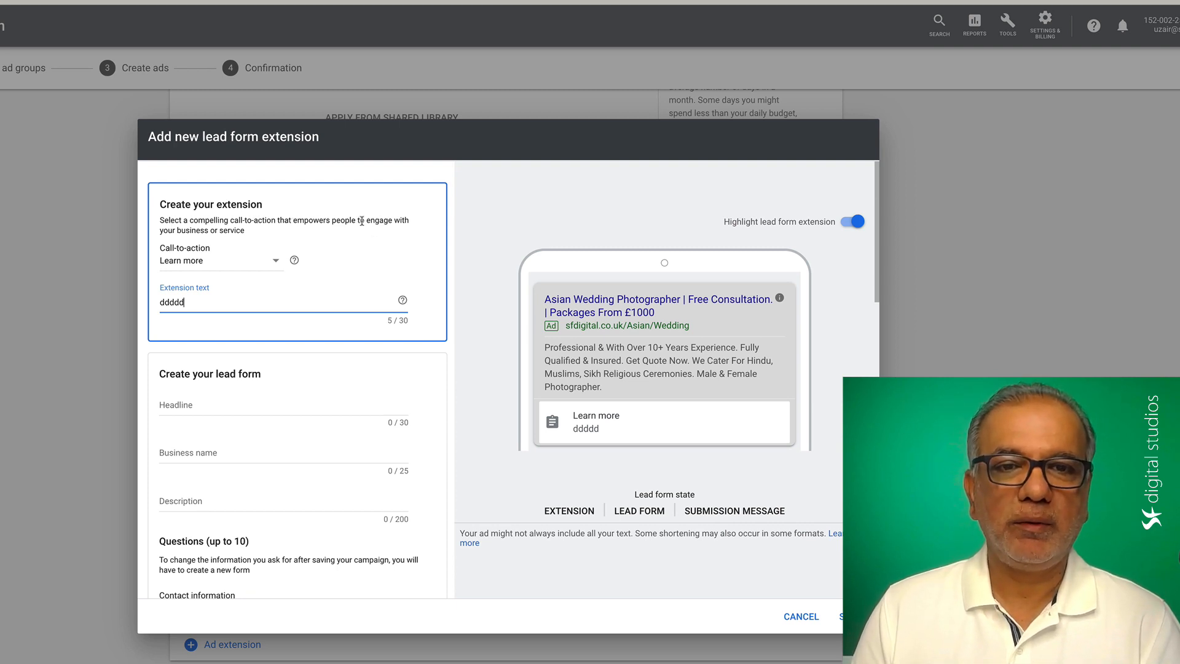
pyautogui.doubleClick(180, 303)
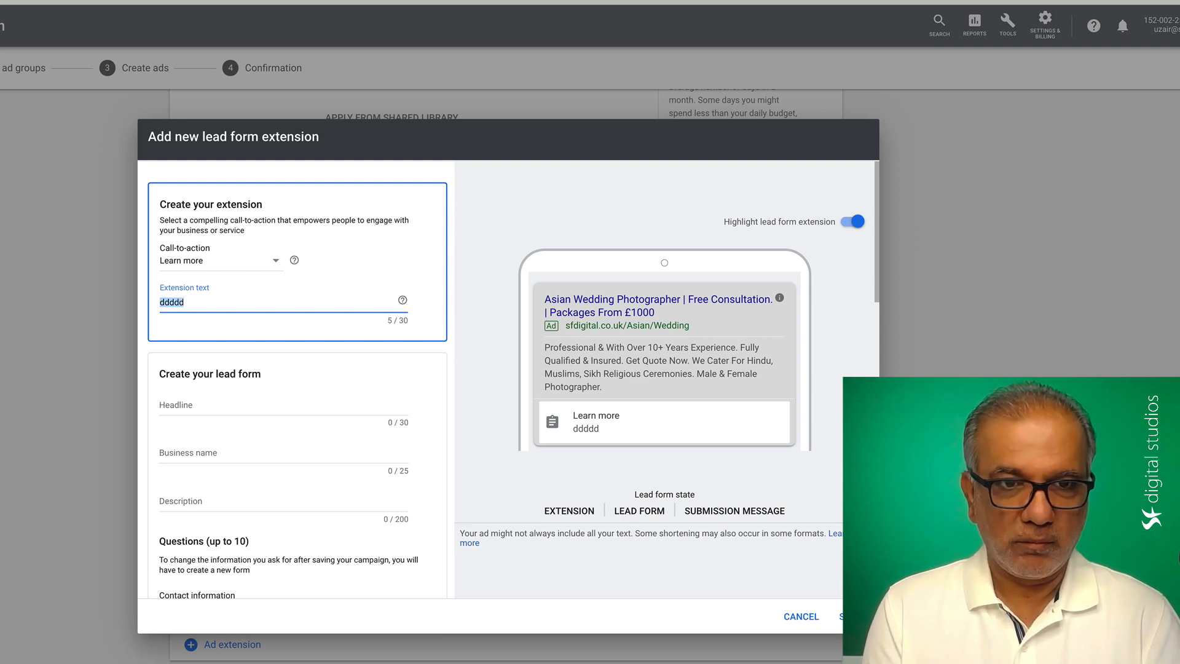
pyautogui.write('Need')
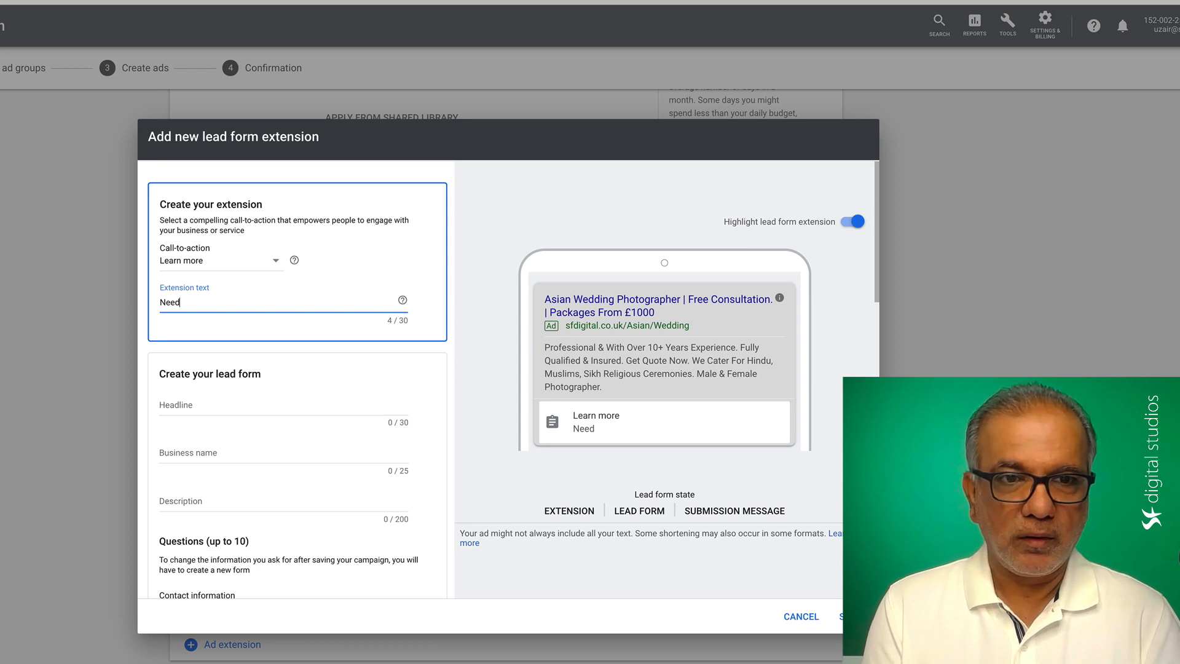
pyautogui.press('BackSpace')
pyautogui.press('BackSpace')
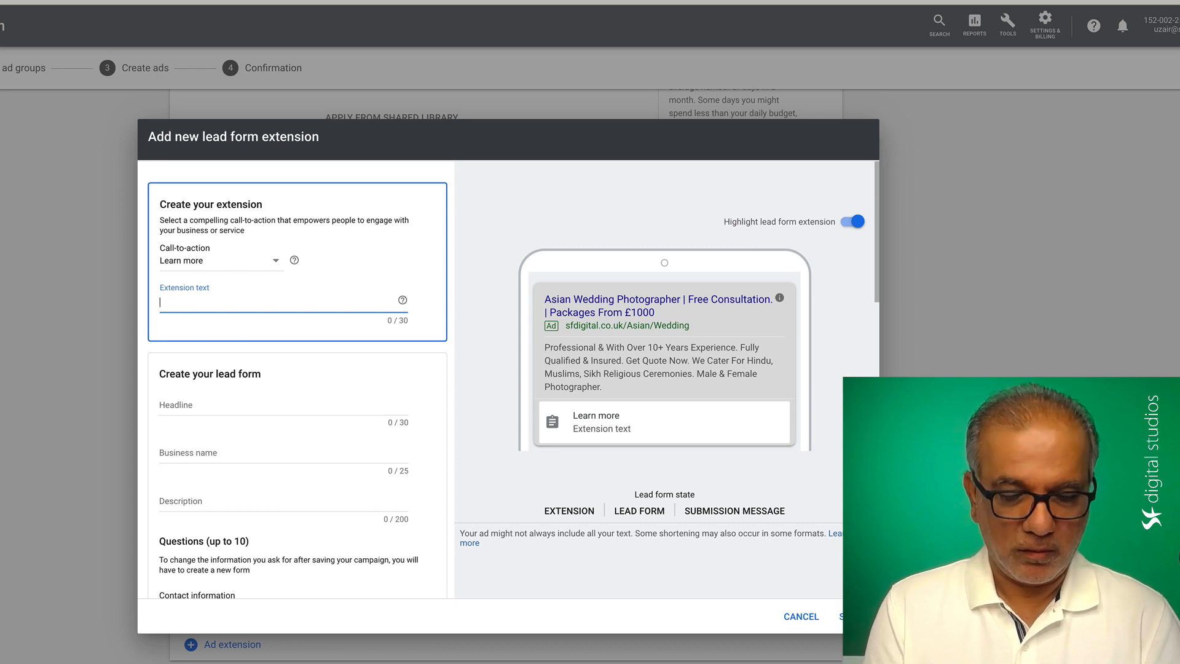
# Set the extension text to "Get a full Google Ads proposal".
pyautogui.write('Get a fu')
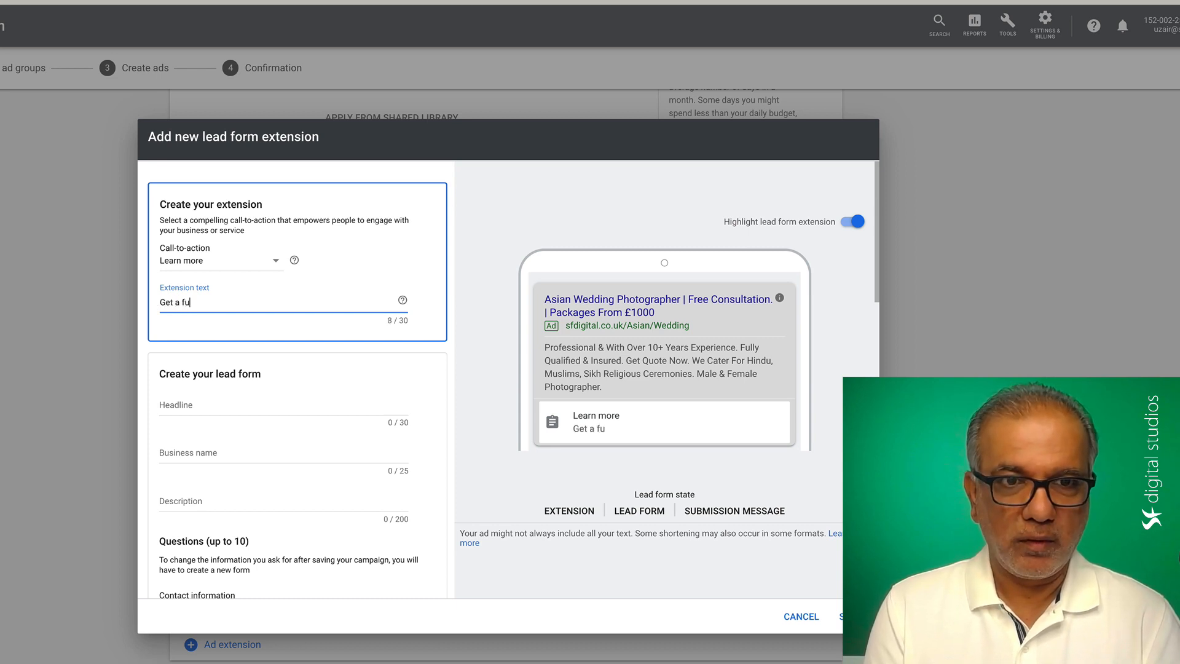
pyautogui.write('ll Google Ads')
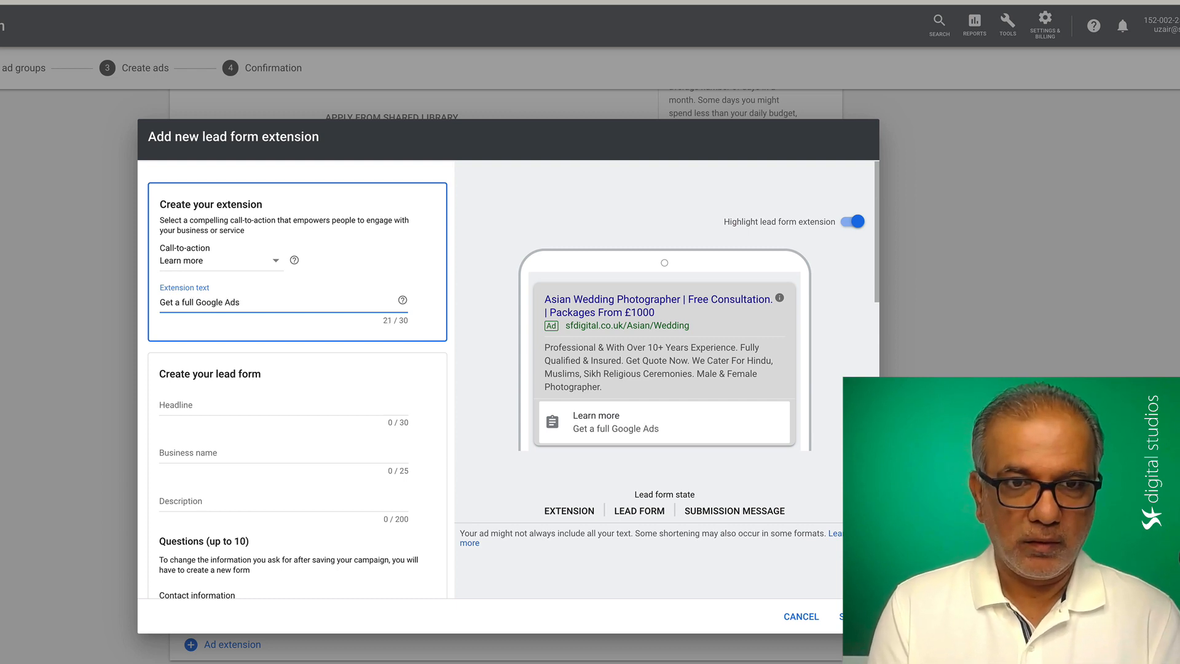
pyautogui.write(' proposa')
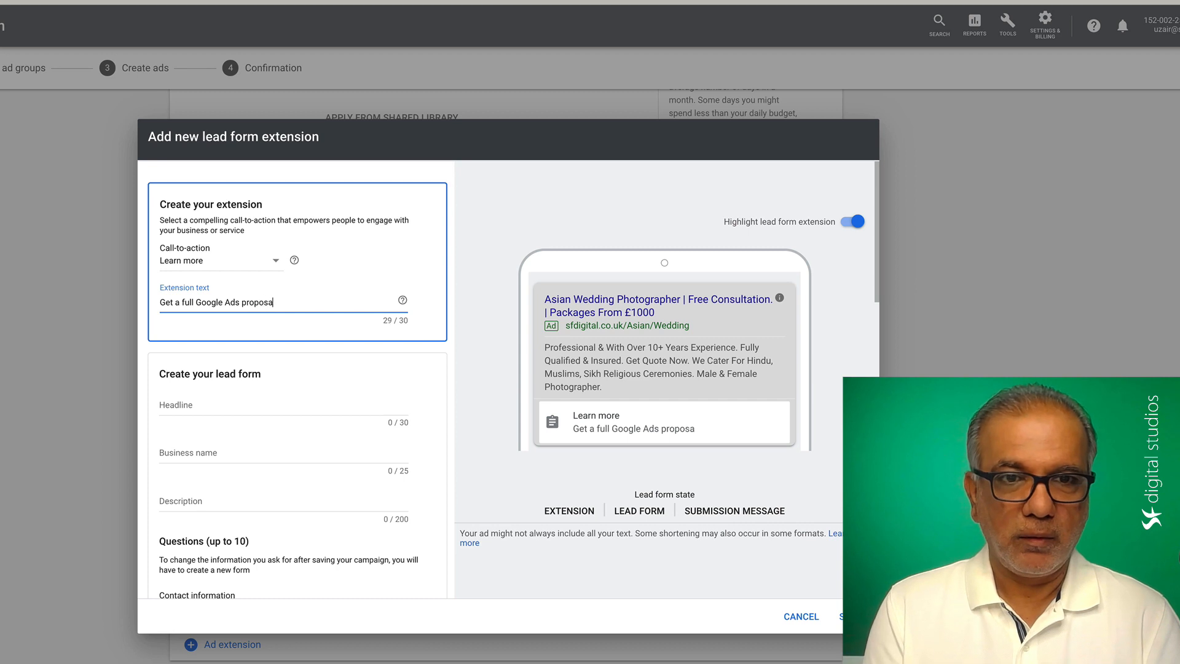
pyautogui.write('l to')
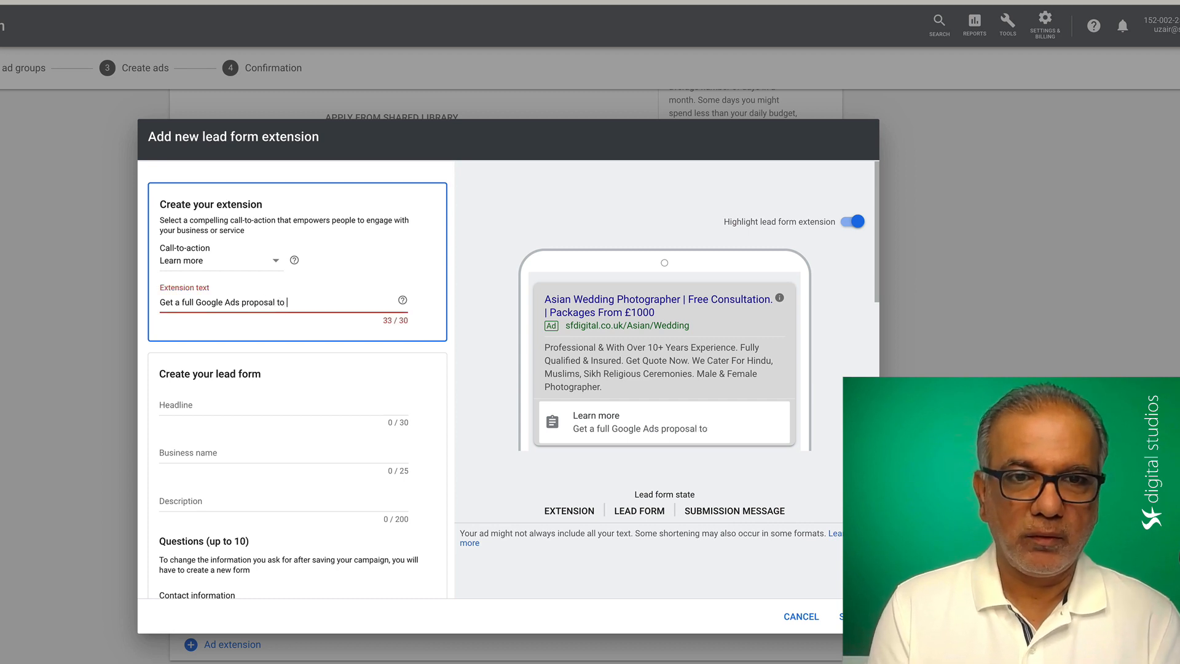
pyautogui.press('BackSpace')
pyautogui.press('BackSpace')
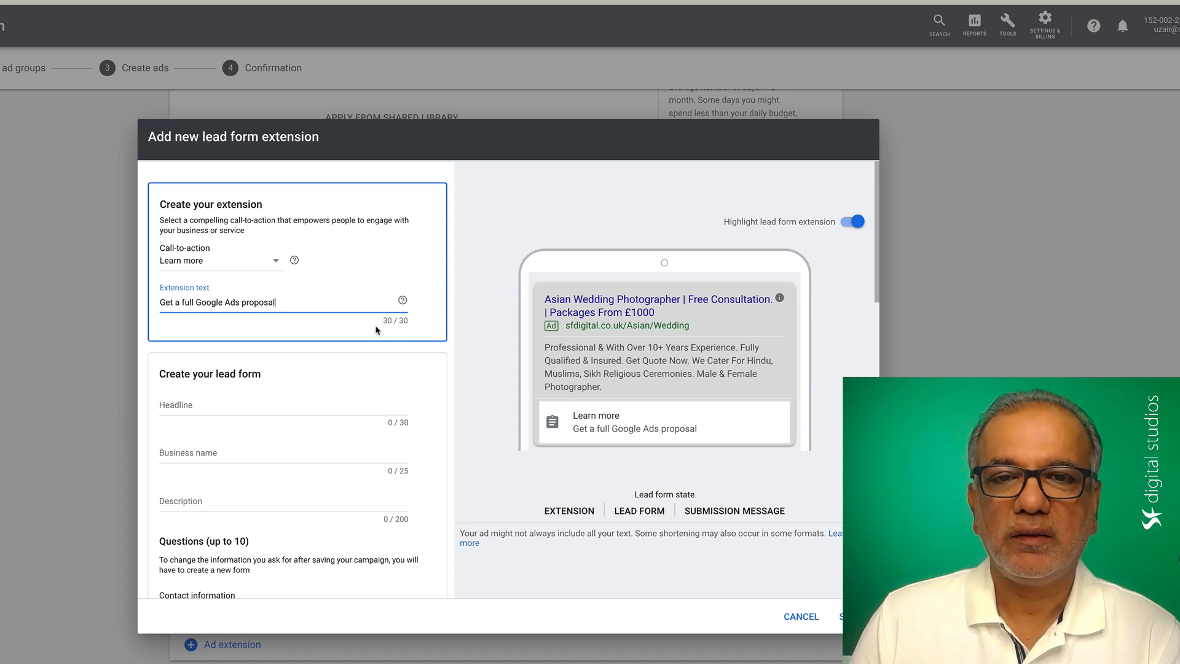
# Set the lead form's headline to "Need Help With Your Google Ads" and its business name to "SF Digital".
pyautogui.click(192, 405)
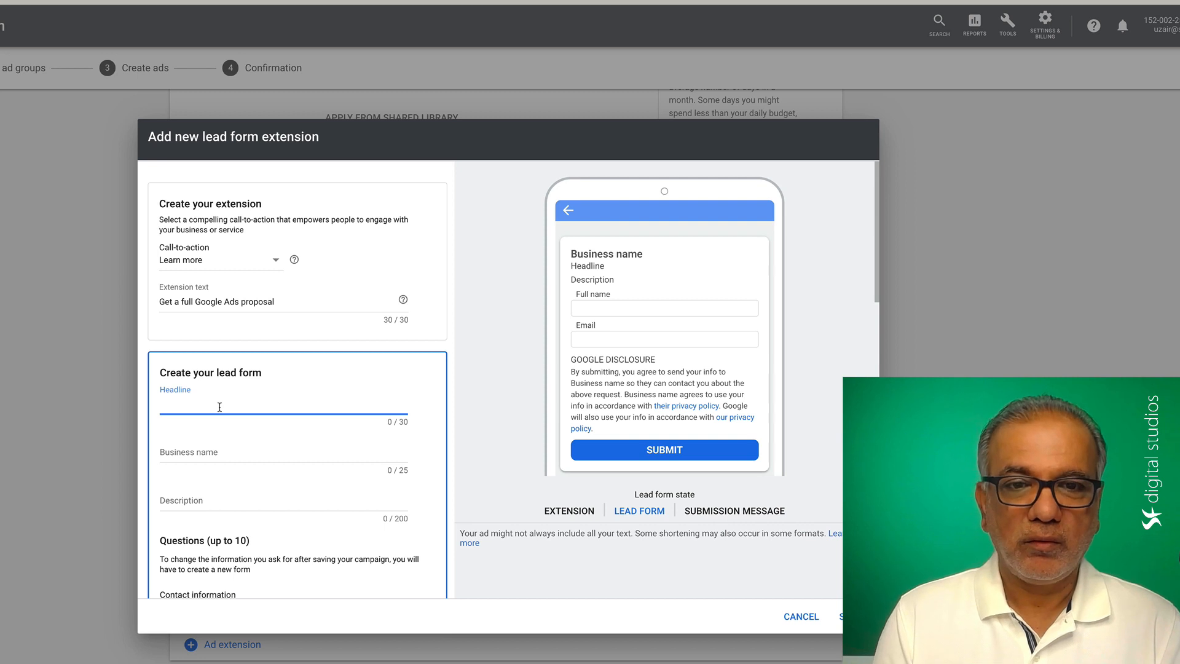
pyautogui.write('N')
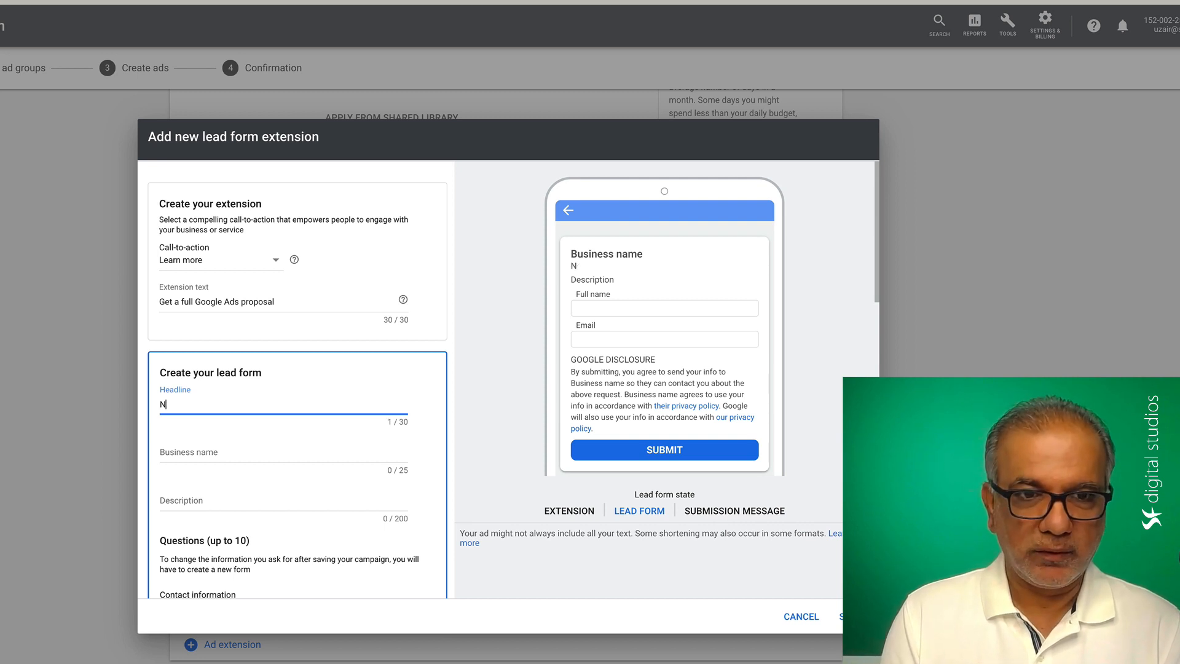
pyautogui.write('eed Help ')
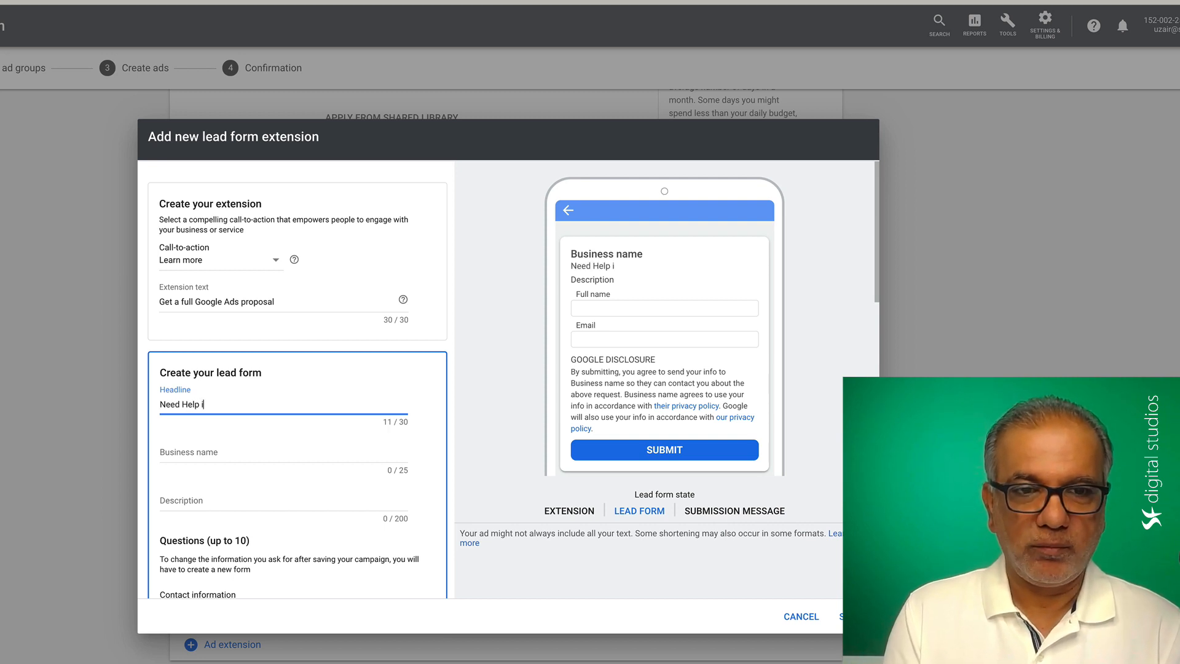
pyautogui.write('With Your Google Ads')
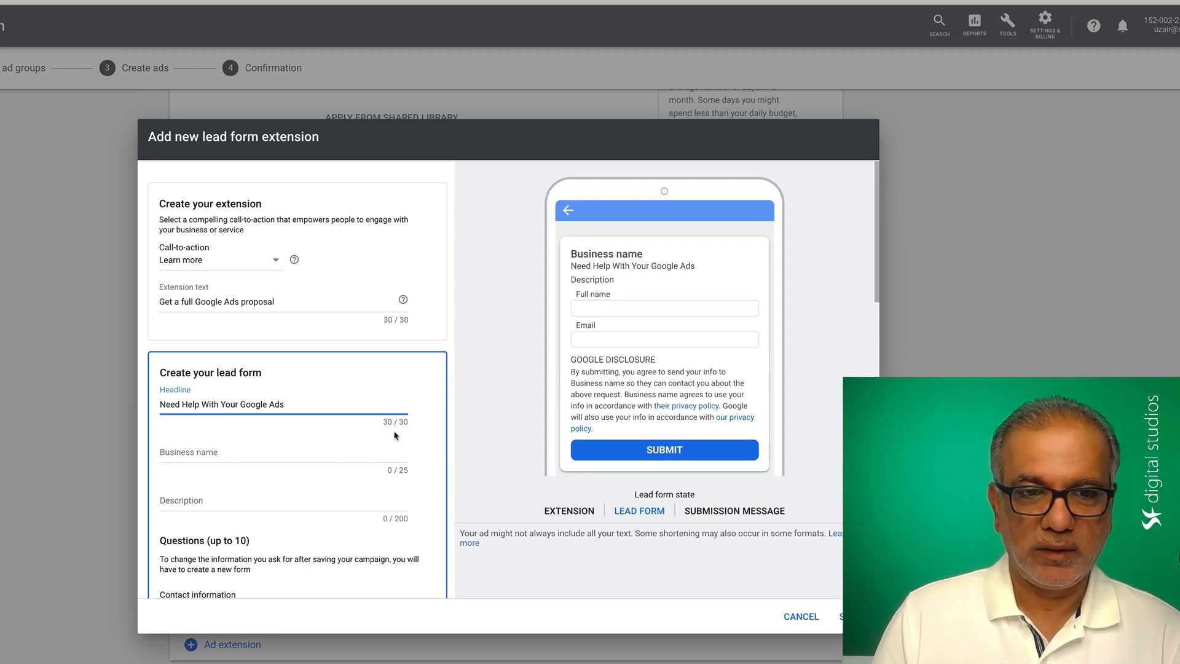
pyautogui.click(271, 453)
pyautogui.write('SF')
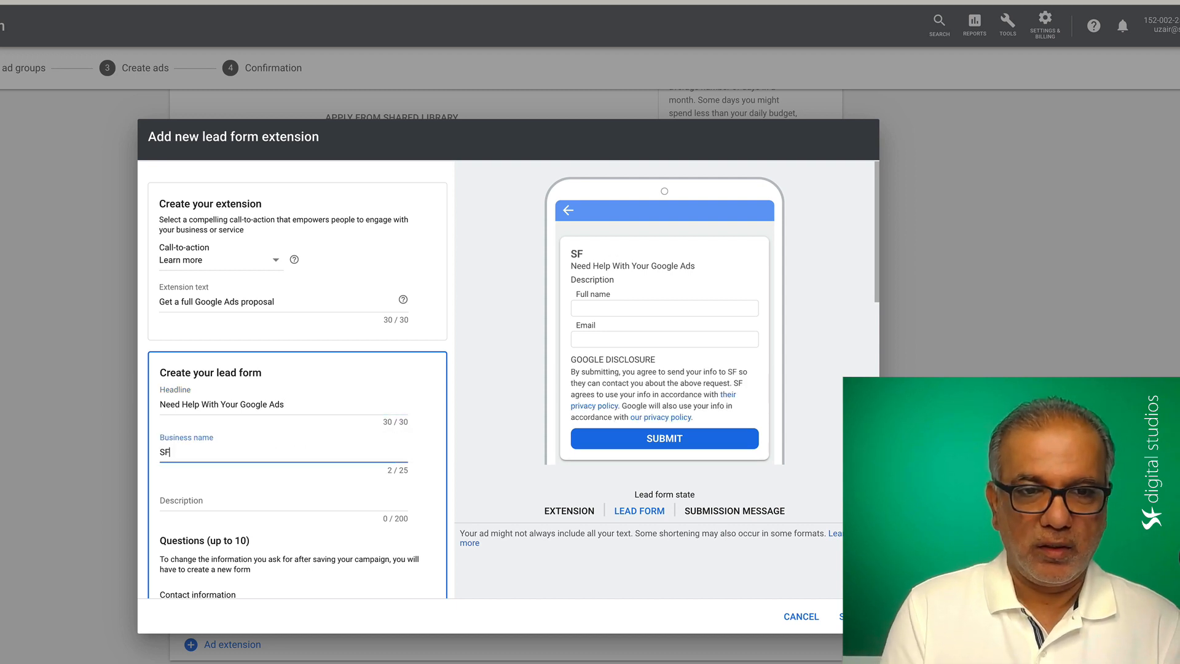
pyautogui.write(' Digital')
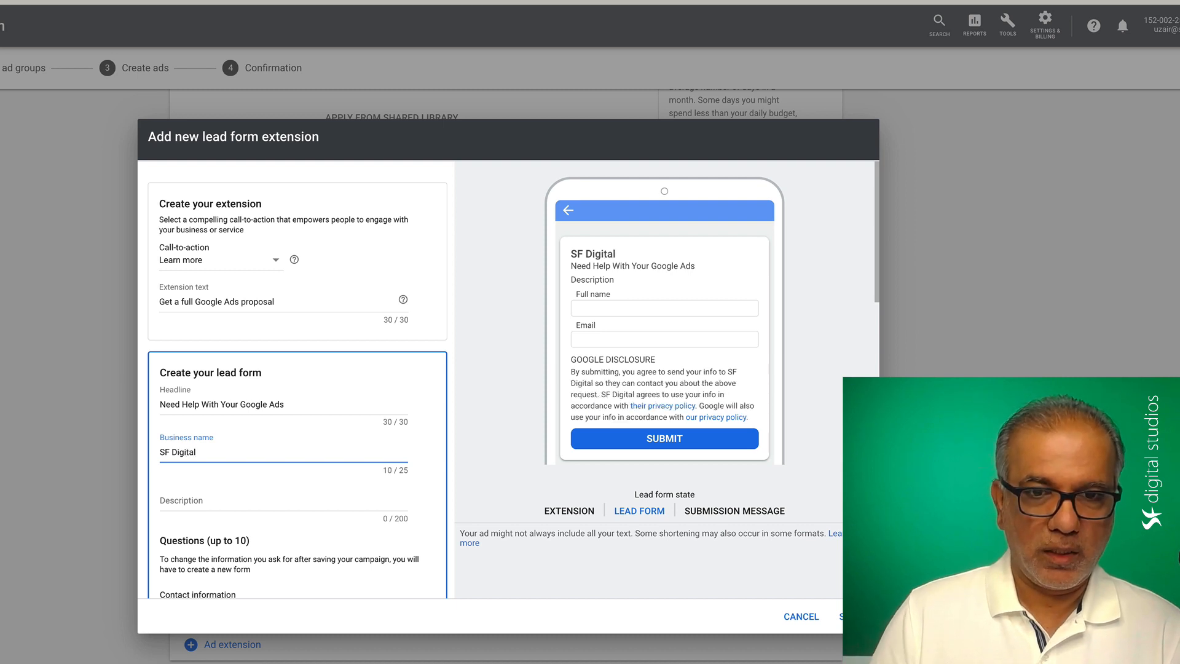
# Start the lead form's description with "Struggling to get a positive ROI or ROAS with your Google Ads?".
pyautogui.click(210, 504)
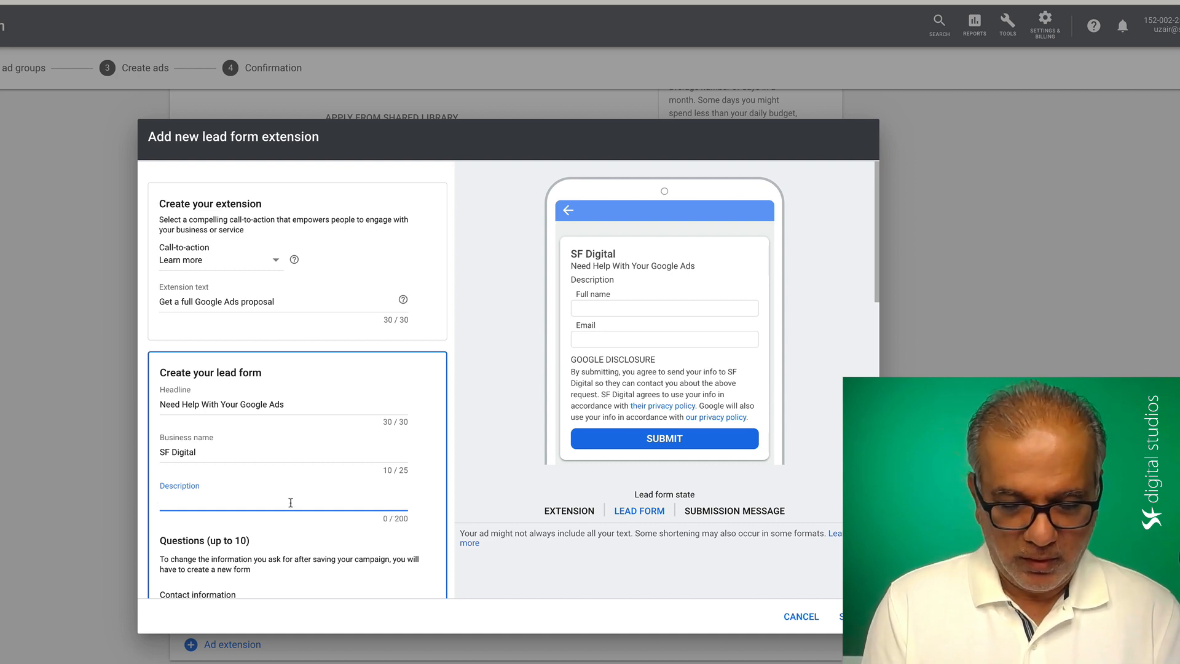
pyautogui.write('Strugg')
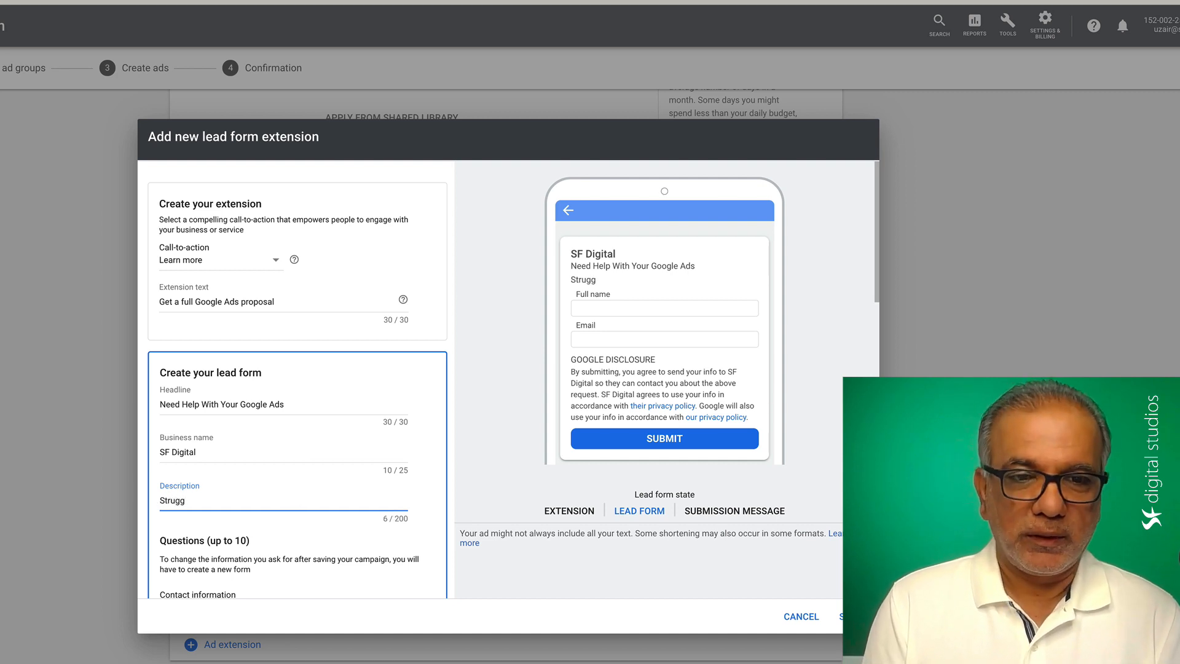
pyautogui.write('ling')
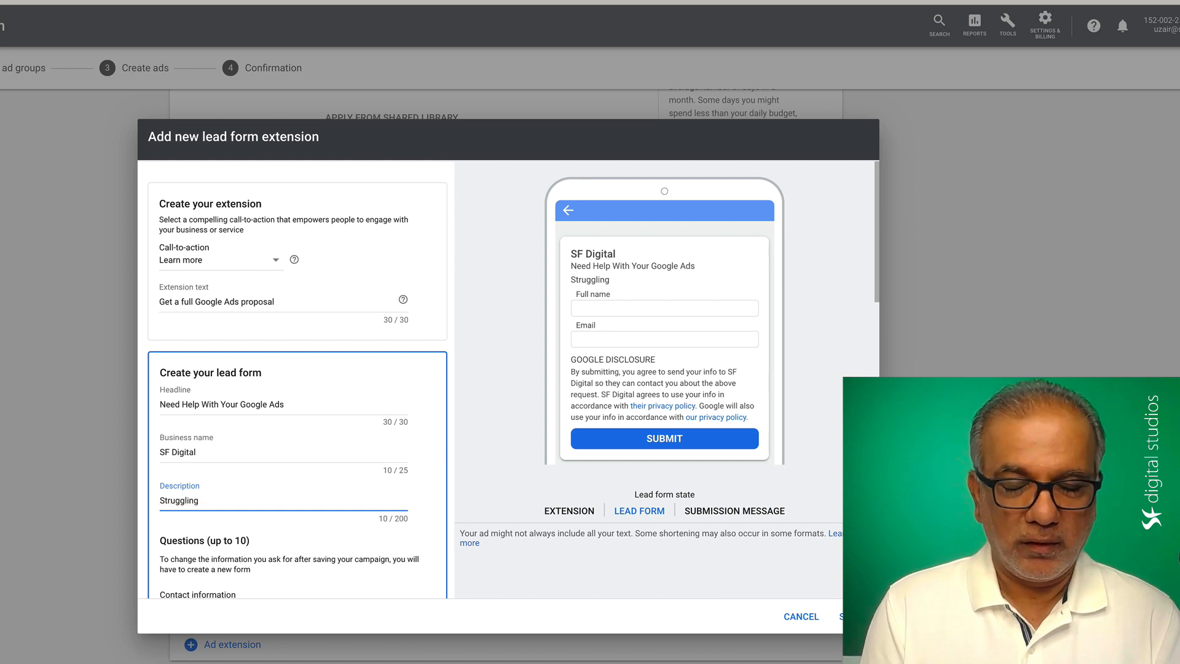
pyautogui.write(' to ge')
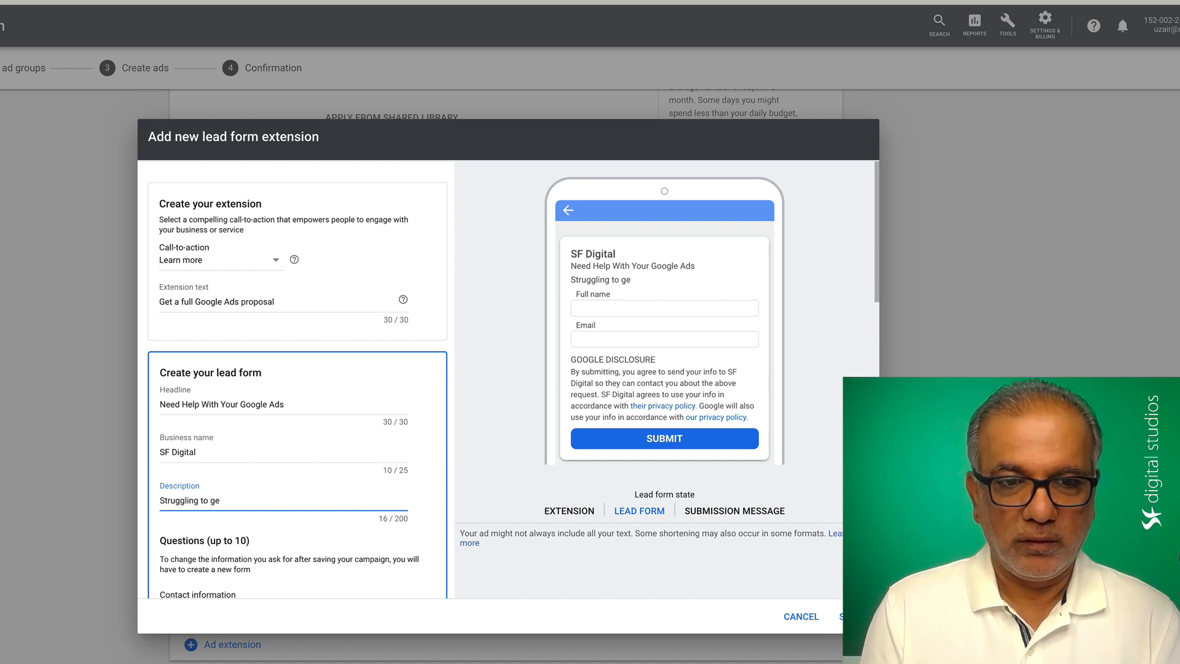
pyautogui.write('t a posi')
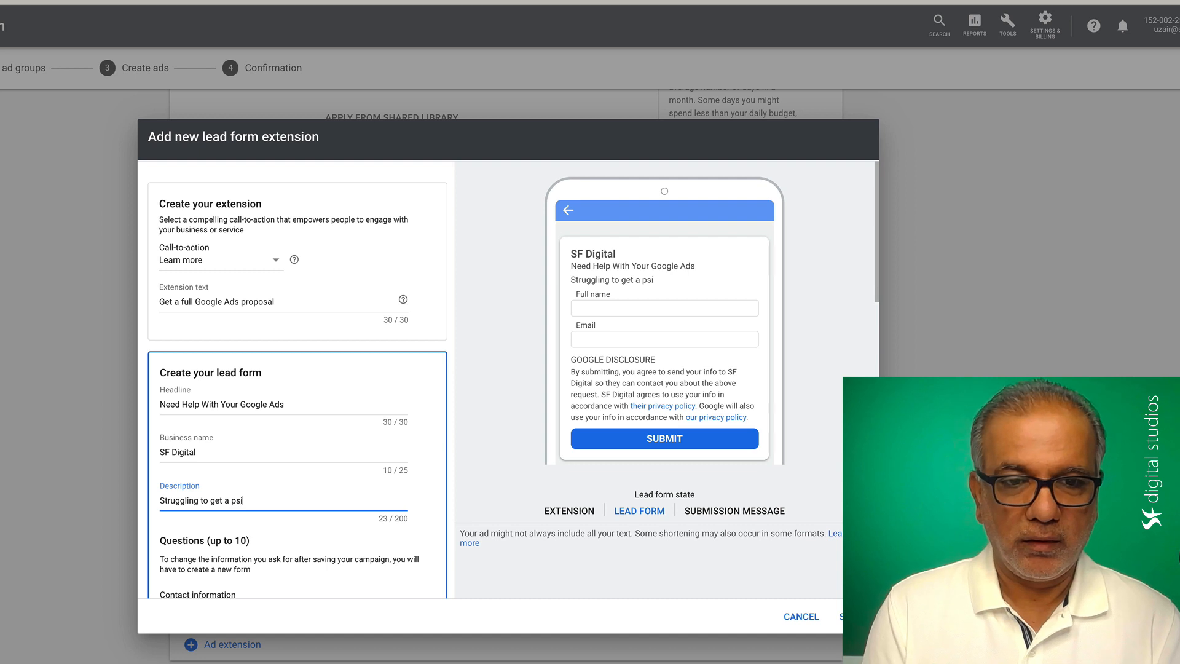
pyautogui.press('BackSpace')
pyautogui.press('BackSpace')
pyautogui.write('ositive ')
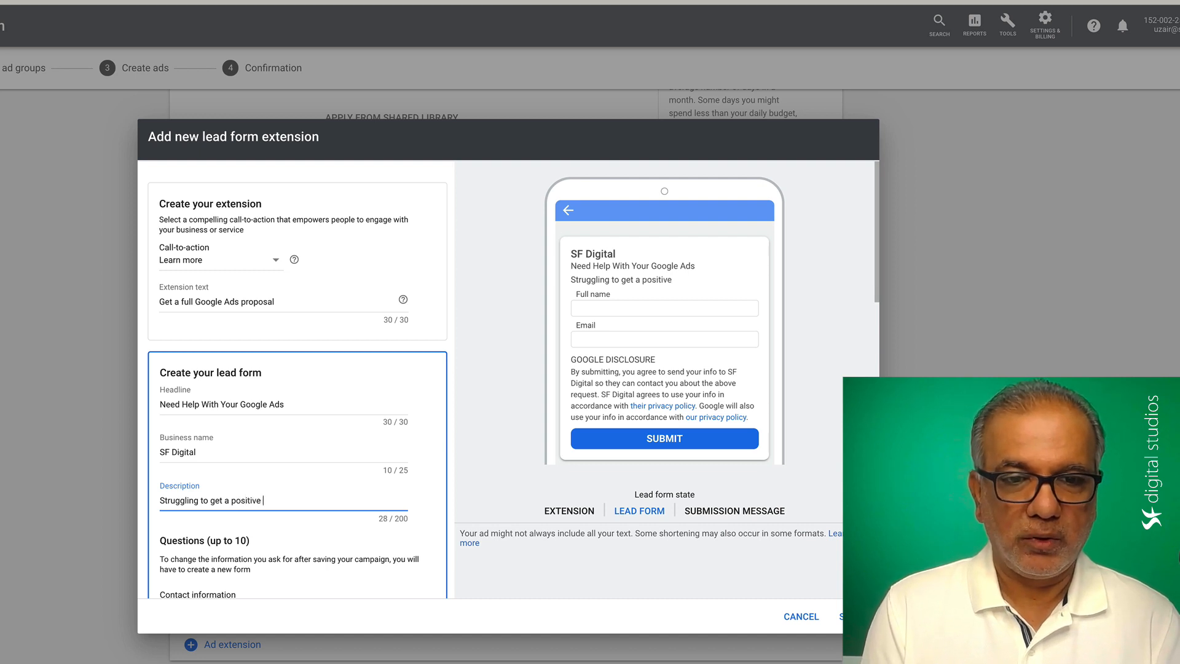
pyautogui.write(' ROI or')
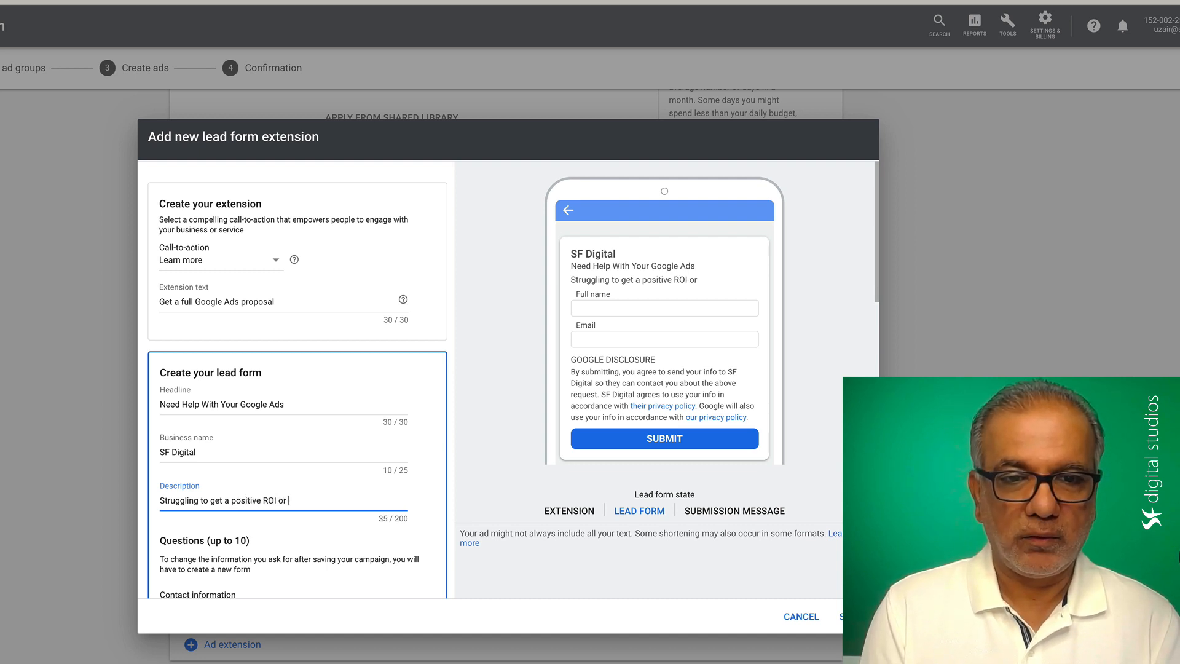
pyautogui.write(' P ROAs')
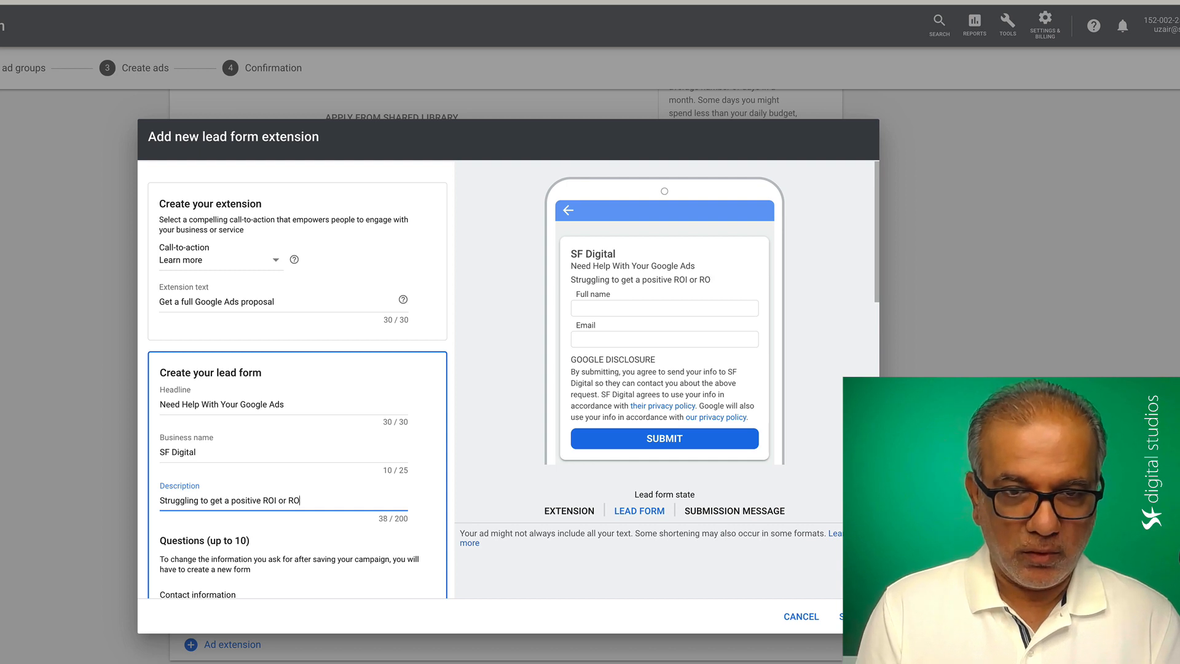
pyautogui.press('BackSpace')
pyautogui.press('BackSpace')
pyautogui.write('S wi')
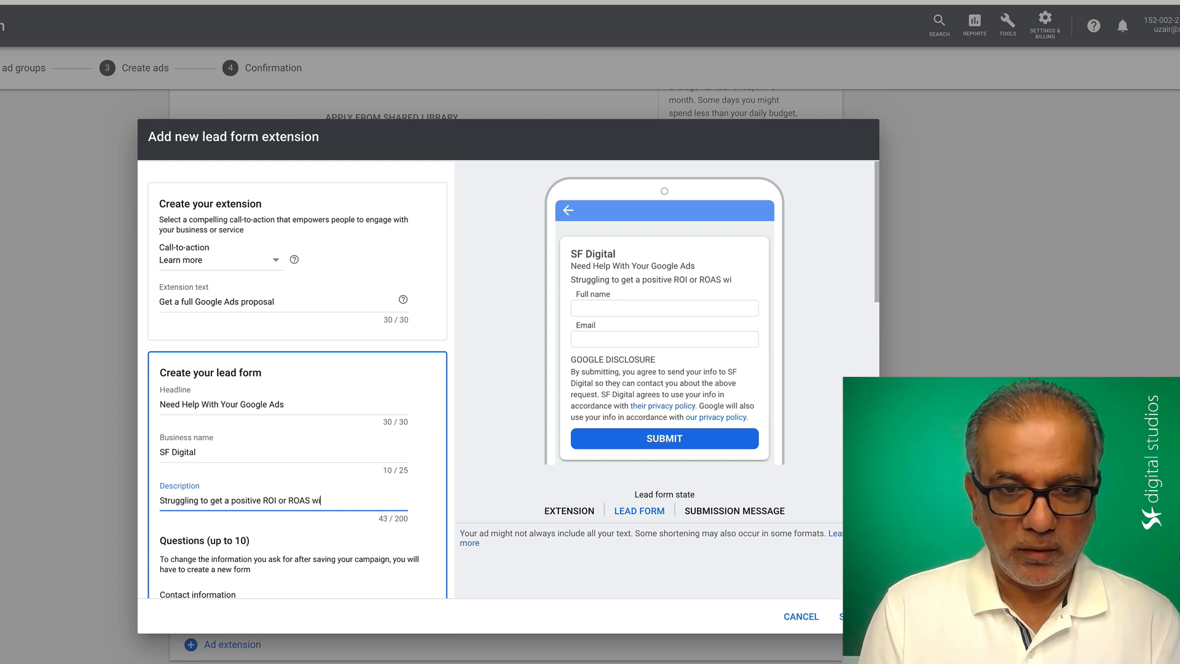
pyautogui.write('th your Google Ads?')
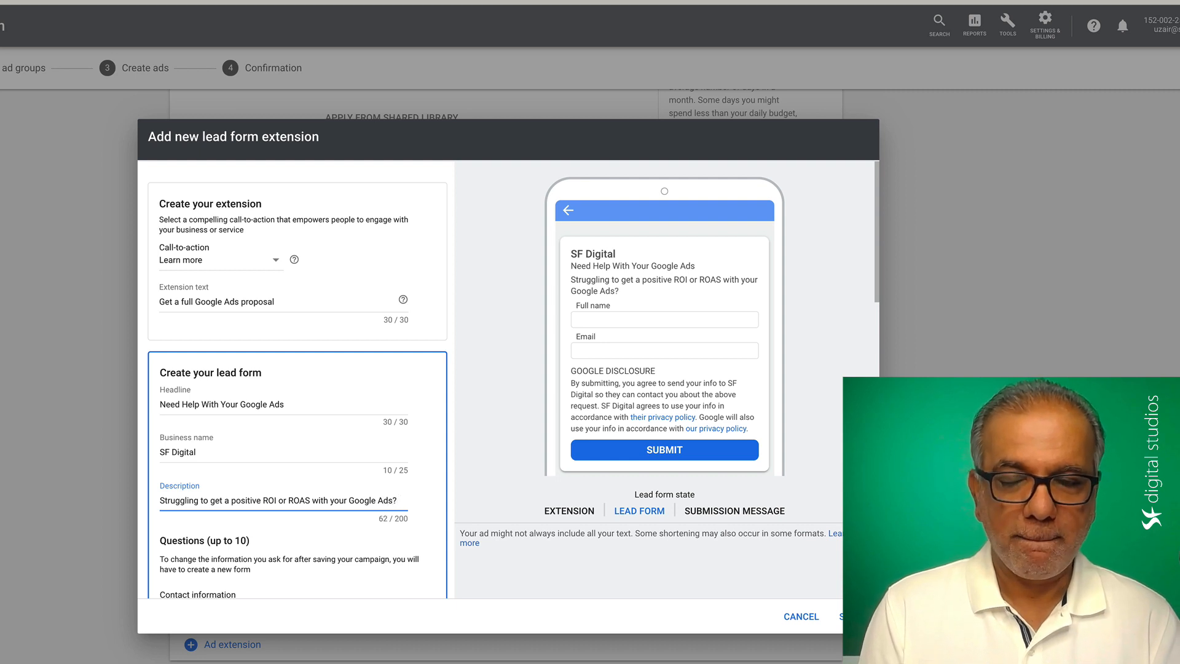
# Add "Let us help you with your Google Ads campaigns and turn them into a profitable marketing campaign." to the description.
pyautogui.write(' Let us h')
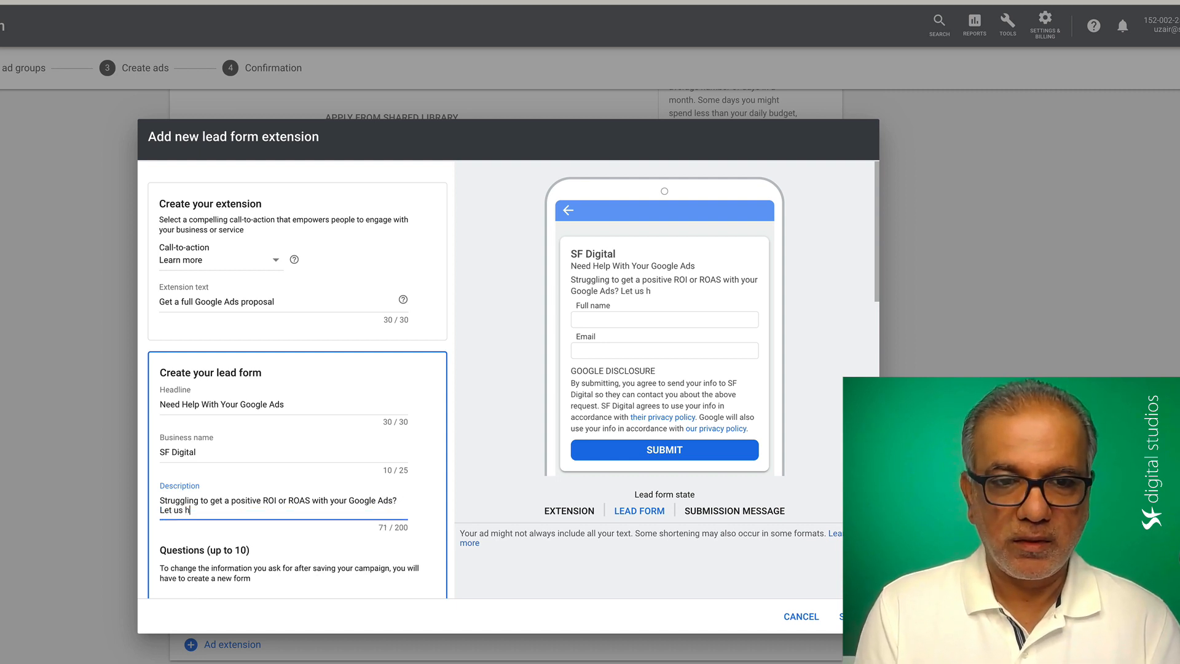
pyautogui.write('elp you w')
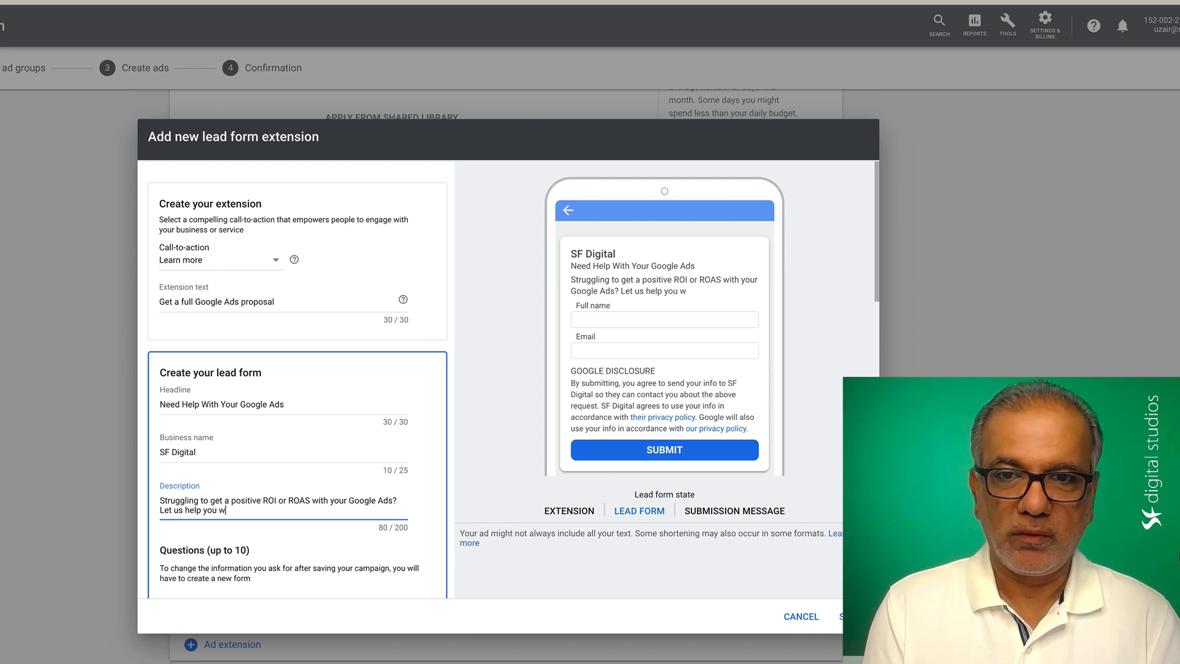
pyautogui.write('ith  y')
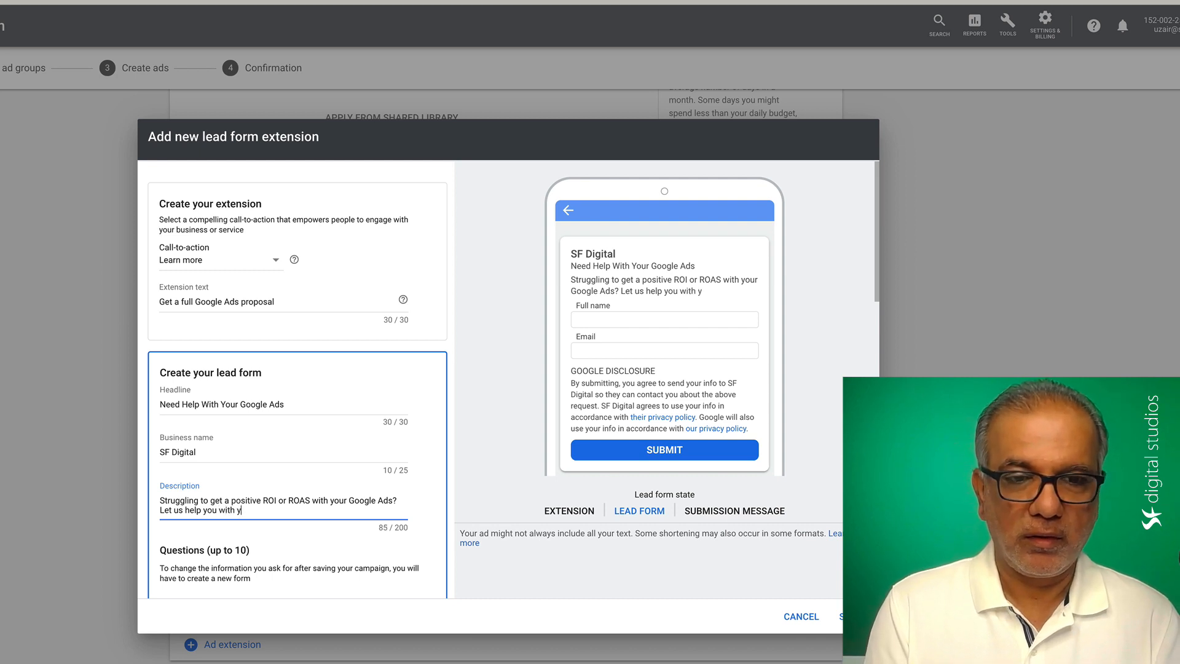
pyautogui.write('our Google Ad')
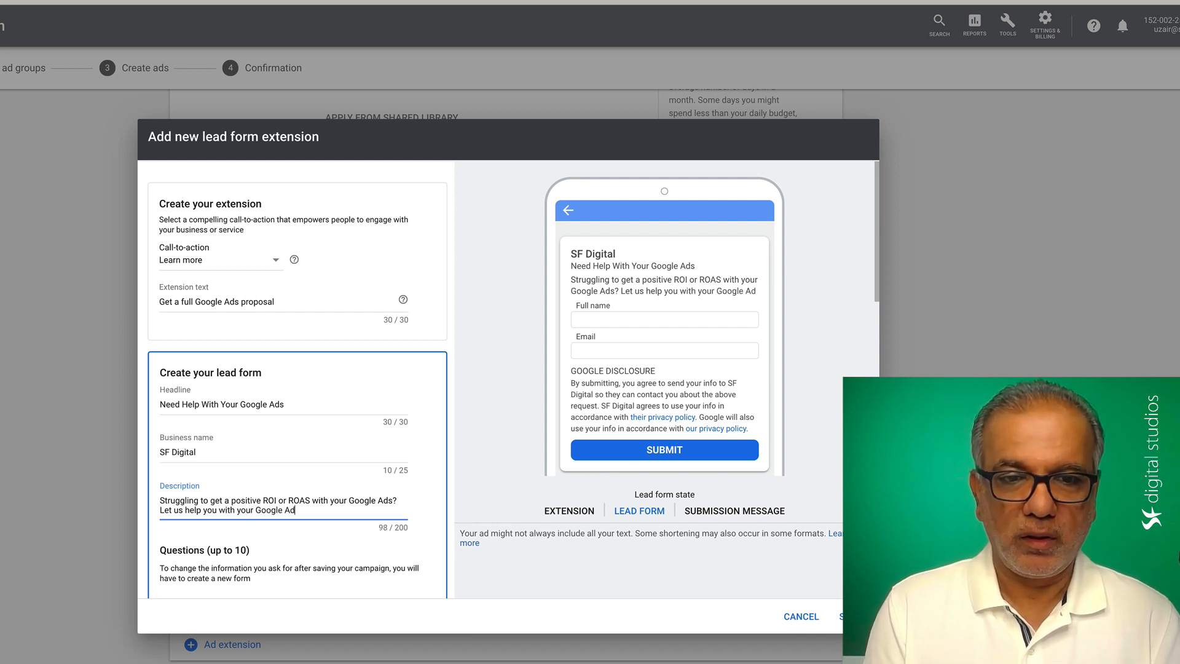
pyautogui.write('s campaigns')
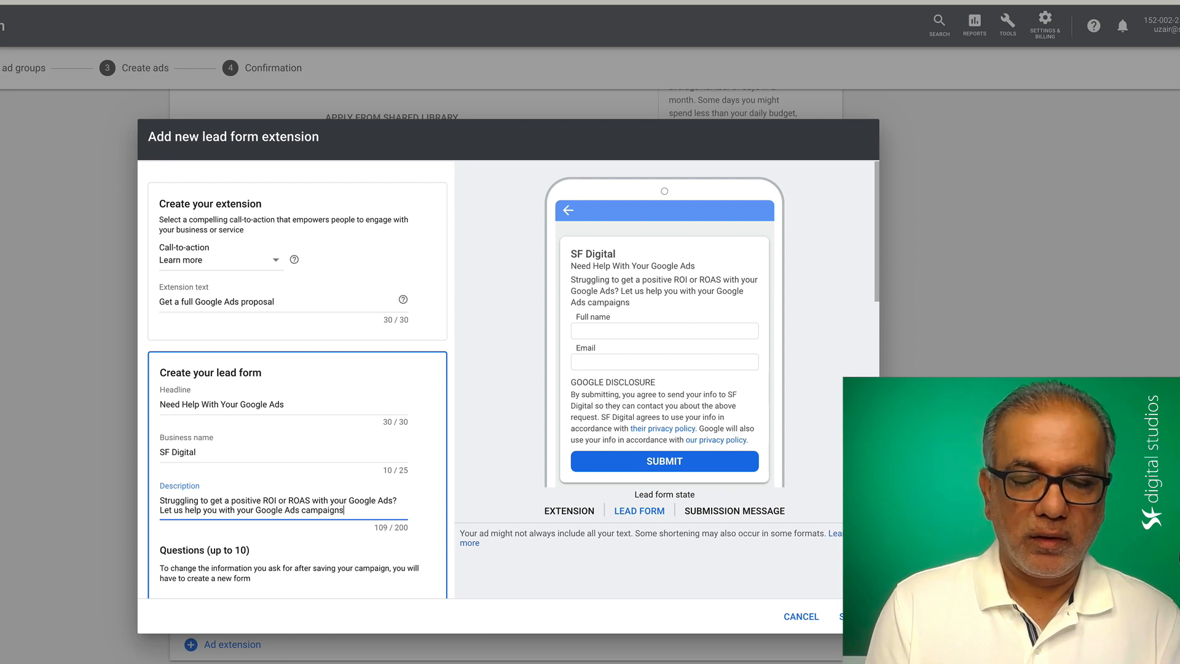
pyautogui.write(' and tu')
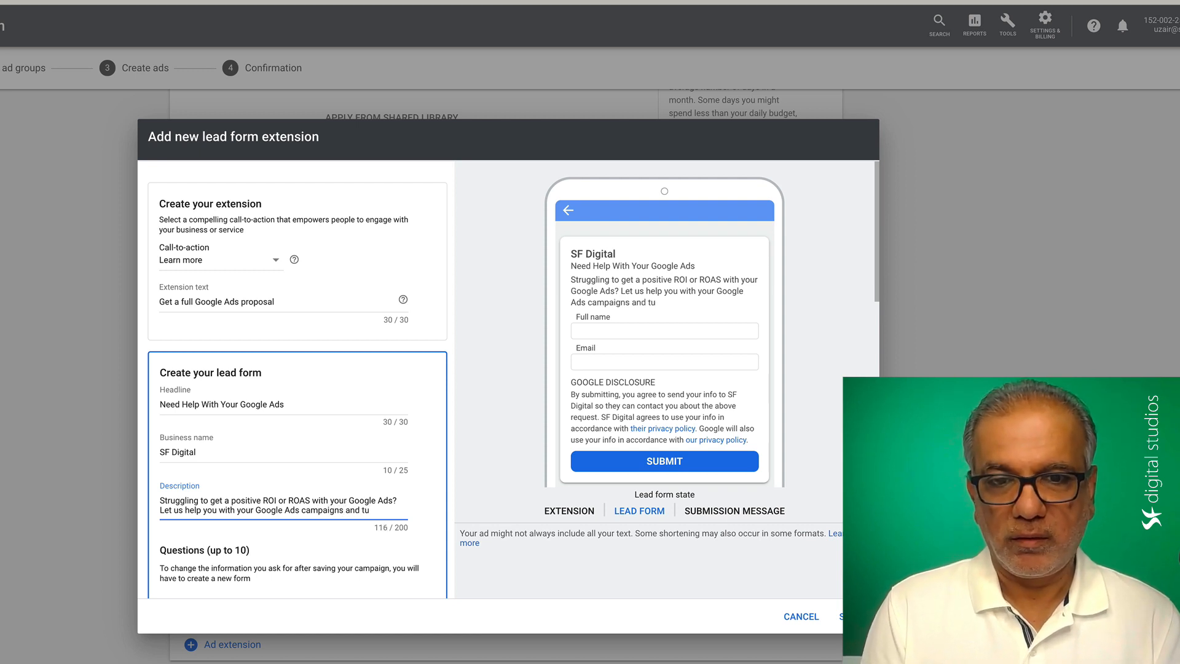
pyautogui.write('rn ino')
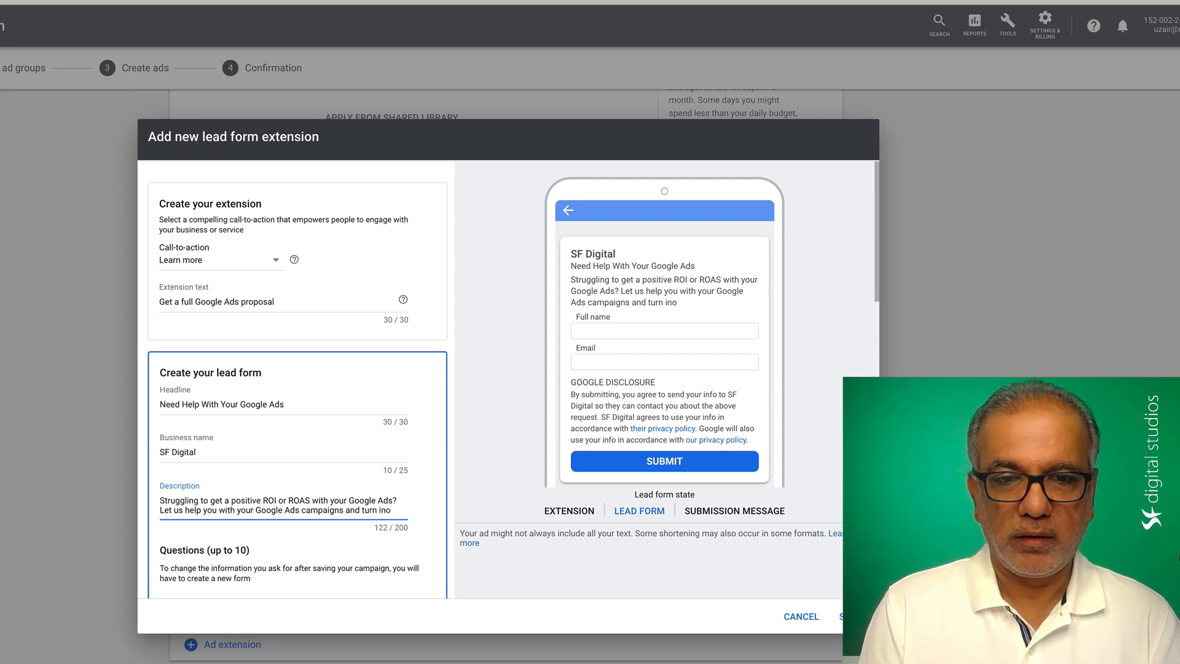
pyautogui.press('BackSpace')
pyautogui.press('BackSpace')
pyautogui.press('BackSpace')
pyautogui.write('them in')
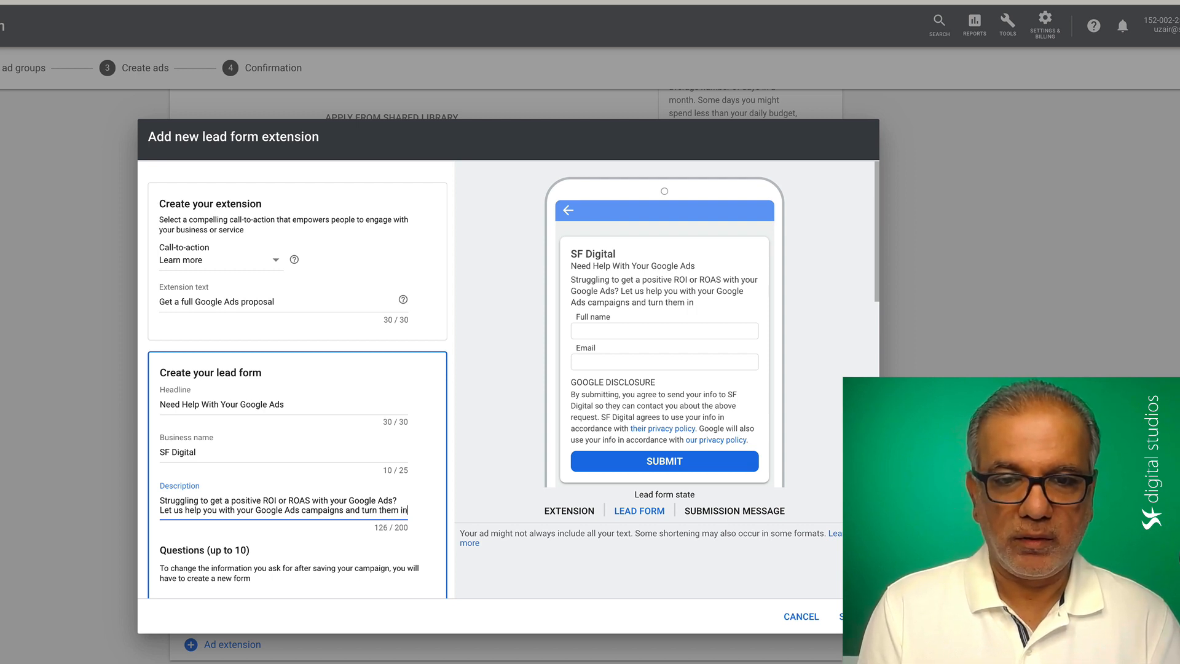
pyautogui.write('to a ')
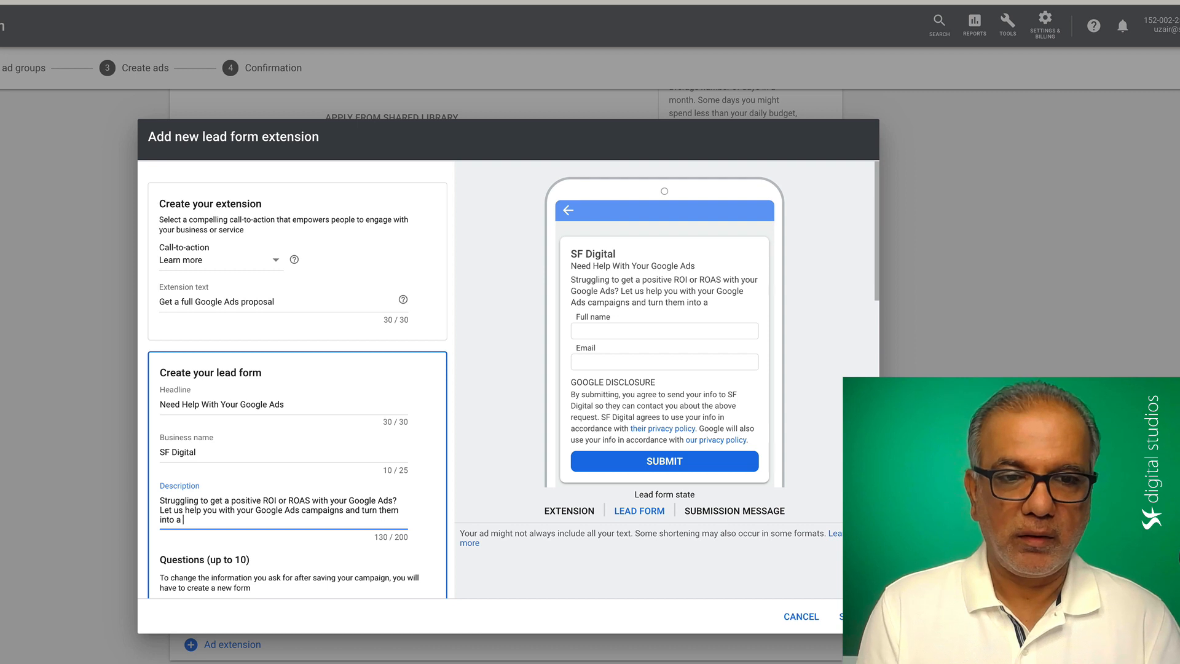
pyautogui.write('profitable ')
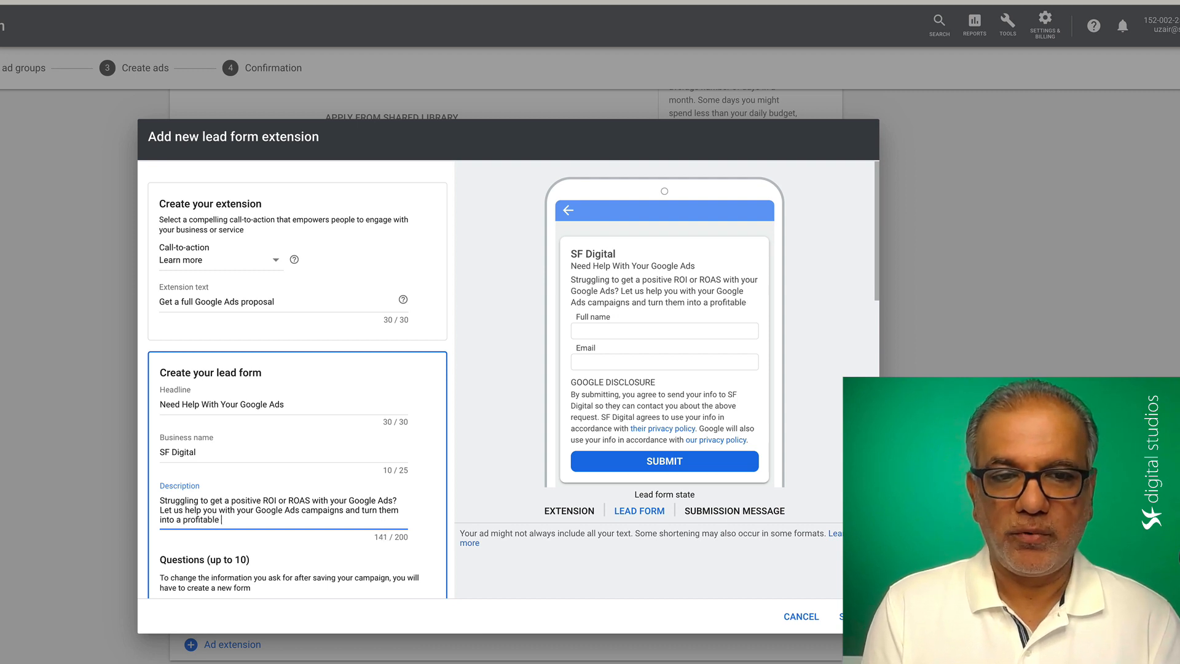
pyautogui.write('m')
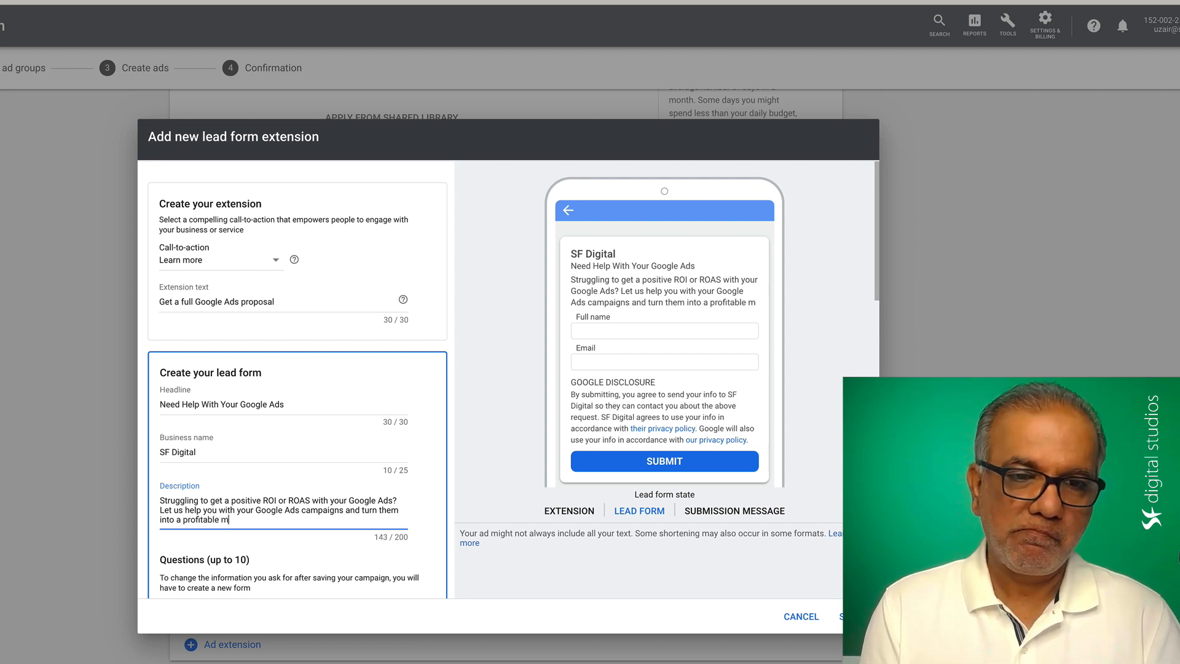
pyautogui.write('arketi')
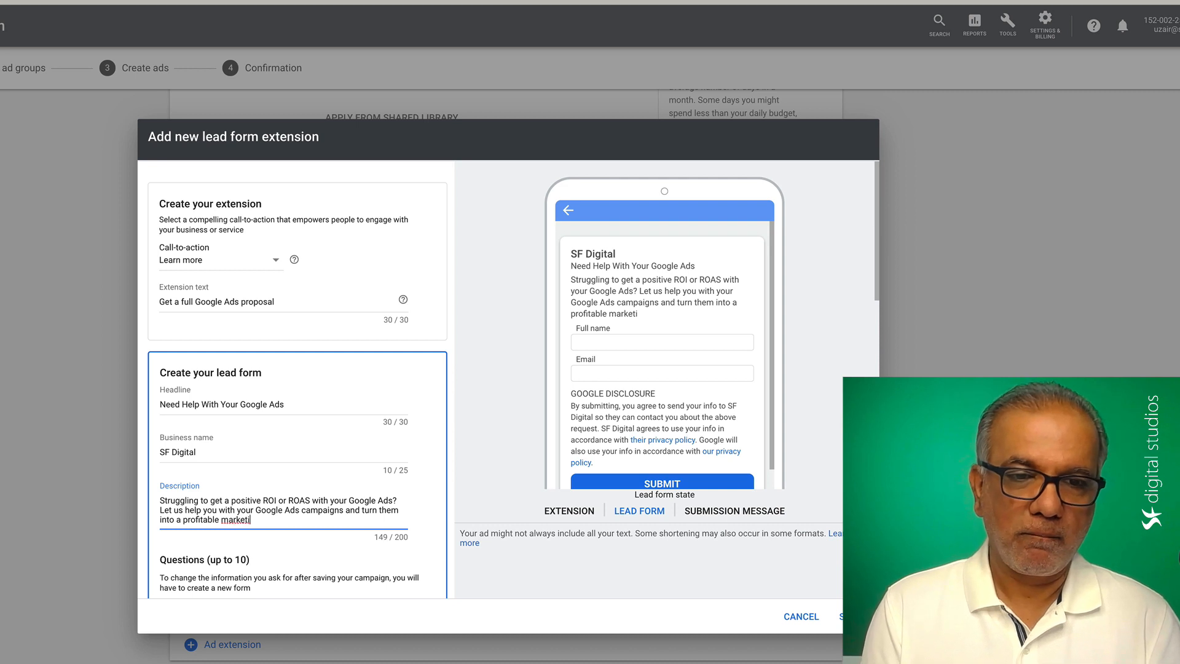
pyautogui.write('ng campaign.')
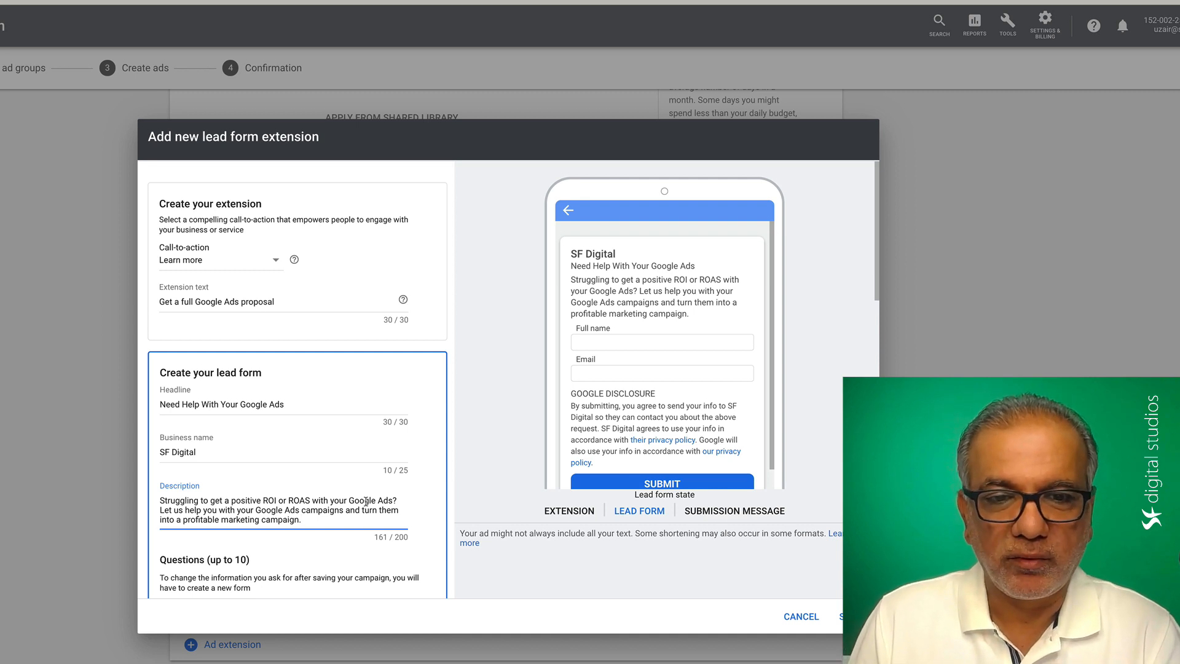
# End the lead form's description with the sentence "Send this for for a free consultation.".
pyautogui.scroll(-5, 366, 501)
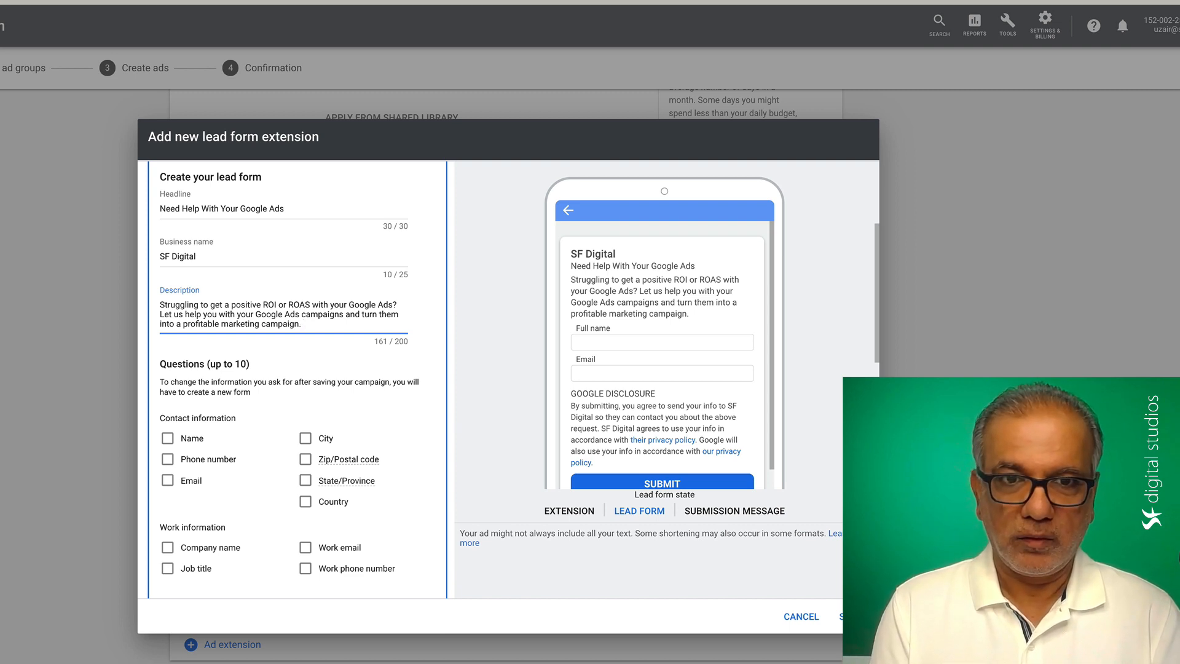
pyautogui.write('Send ')
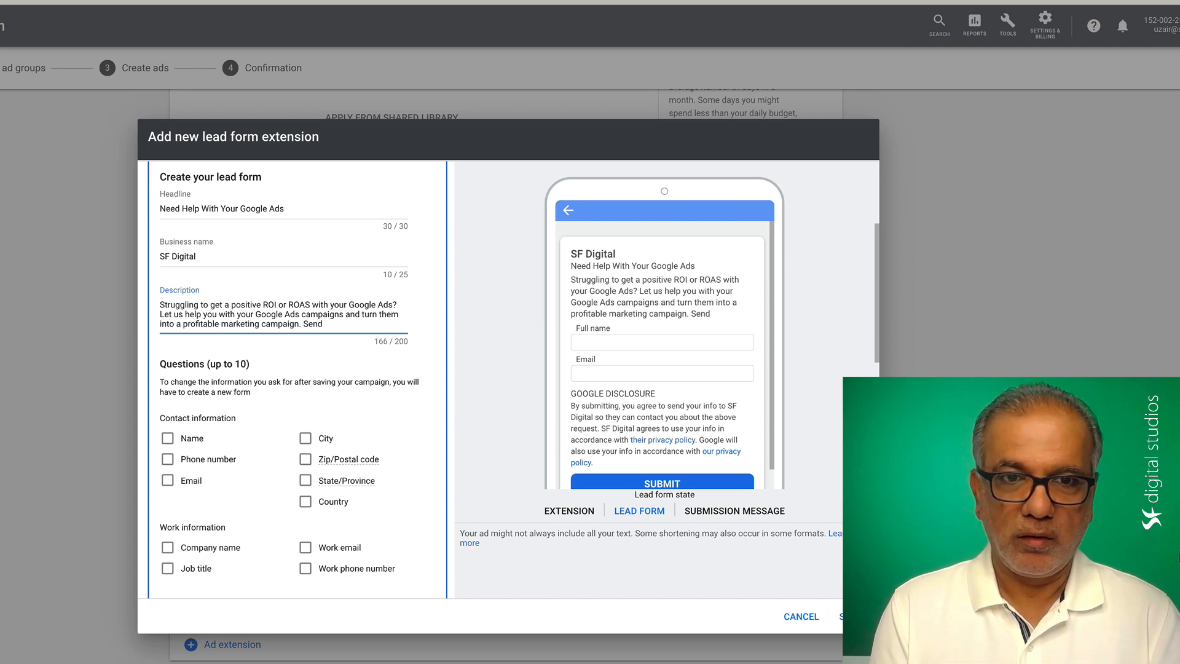
pyautogui.write('this for f')
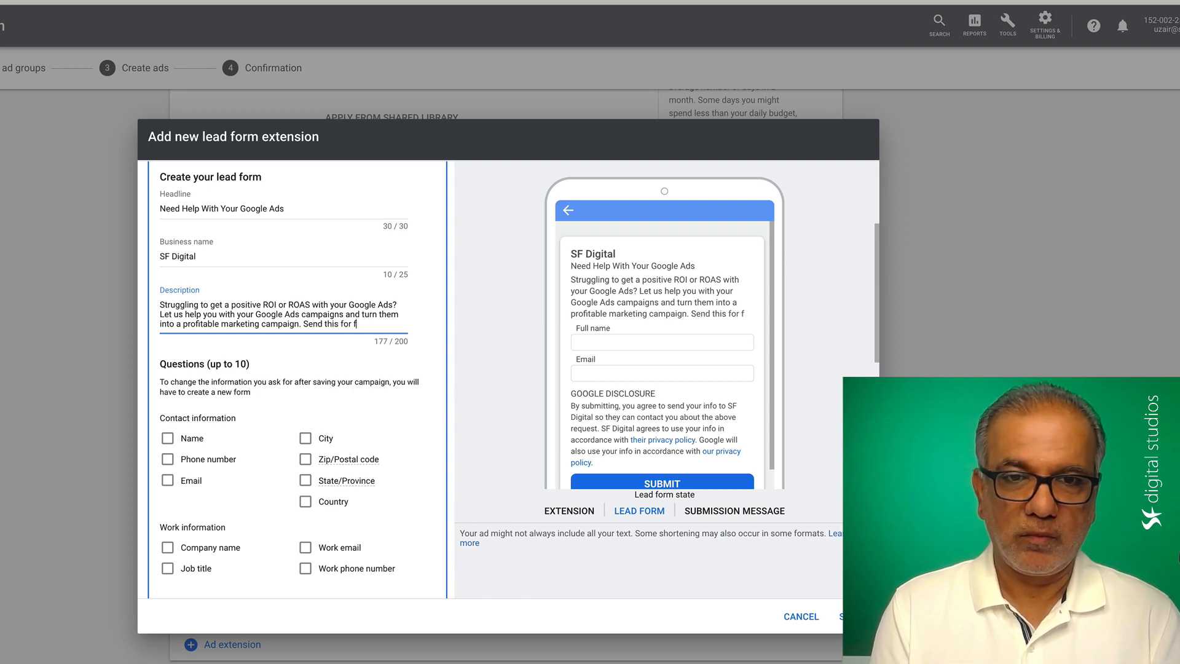
pyautogui.write('or a free con')
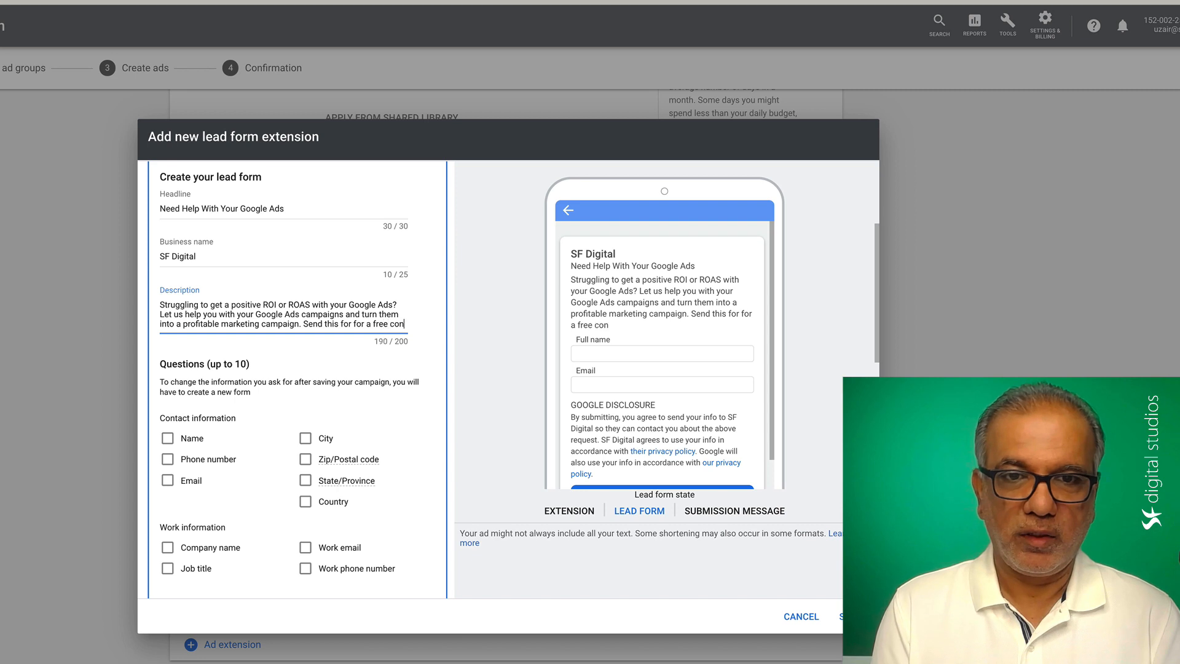
pyautogui.write('sultation')
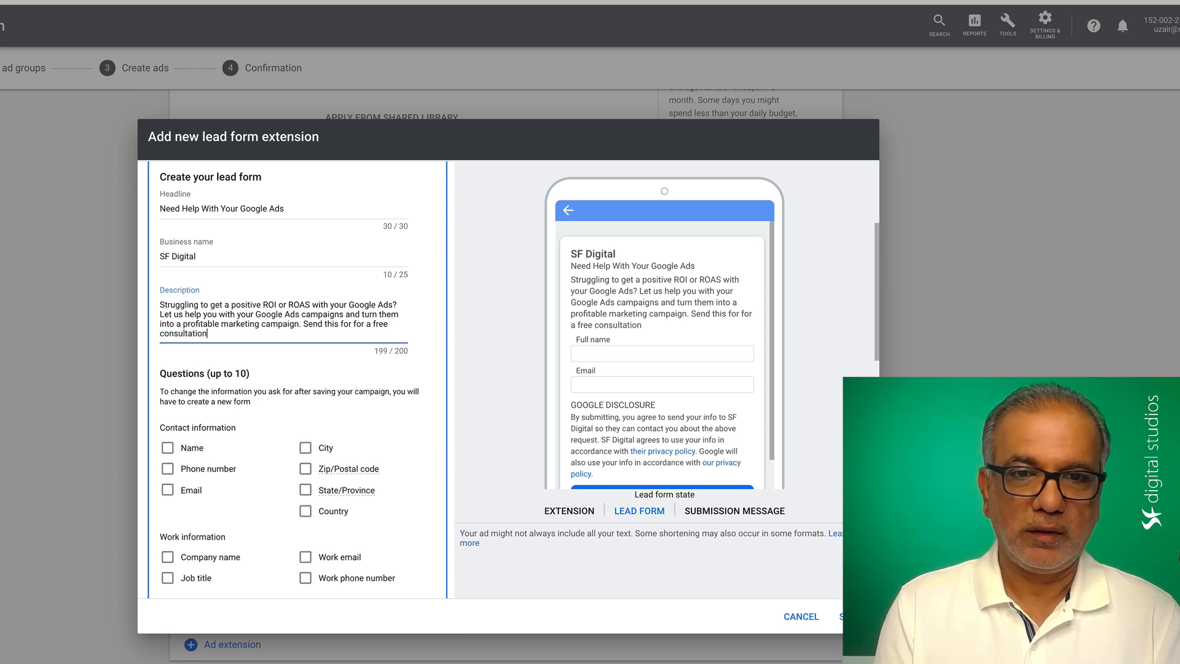
pyautogui.write('.')
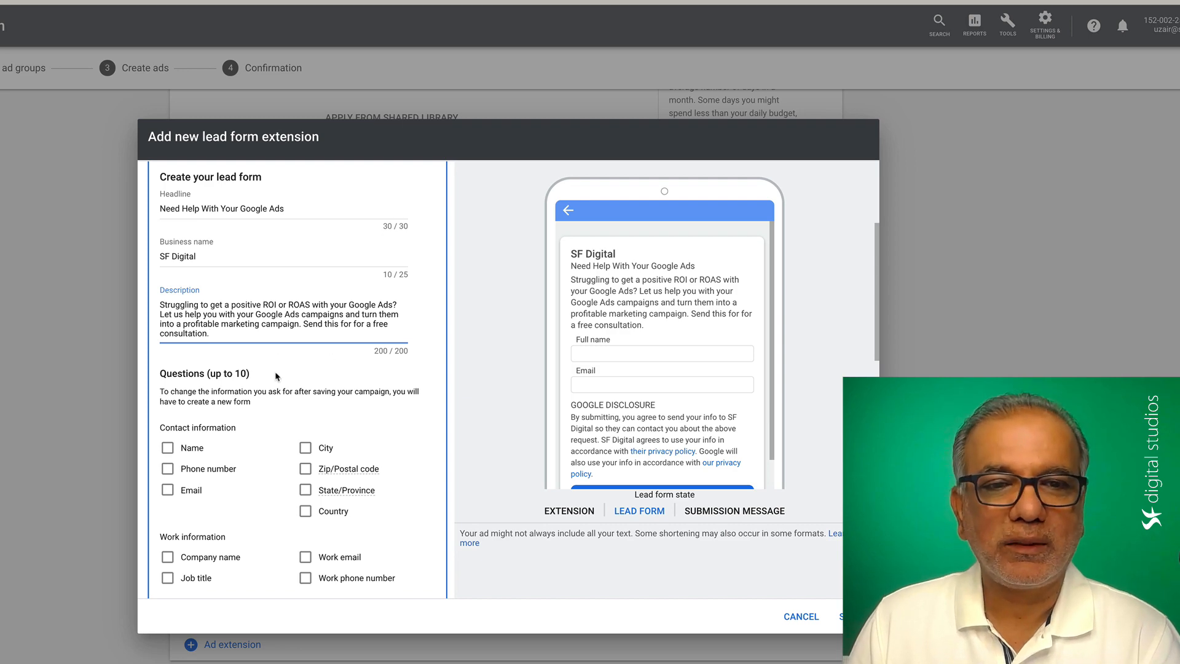
# Include name as a single full name, phone number and email in the lead form's contact information questions.
pyautogui.scroll(-1, 276, 376)
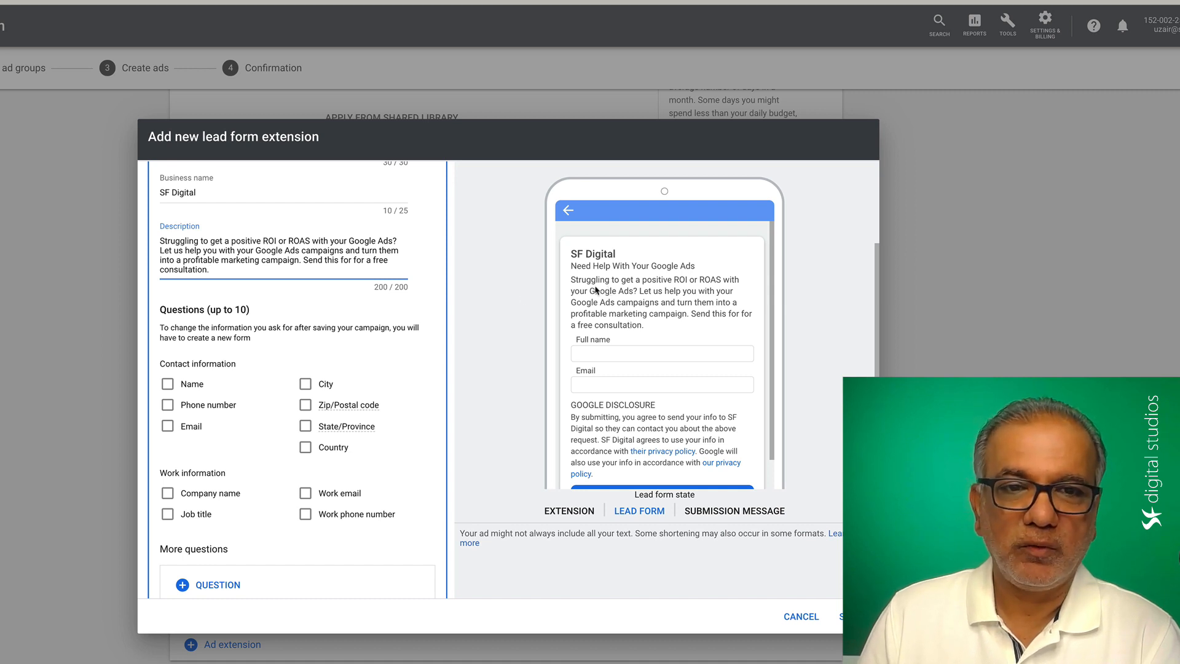
pyautogui.scroll(-1, 258, 330)
pyautogui.scroll(-3, 259, 331)
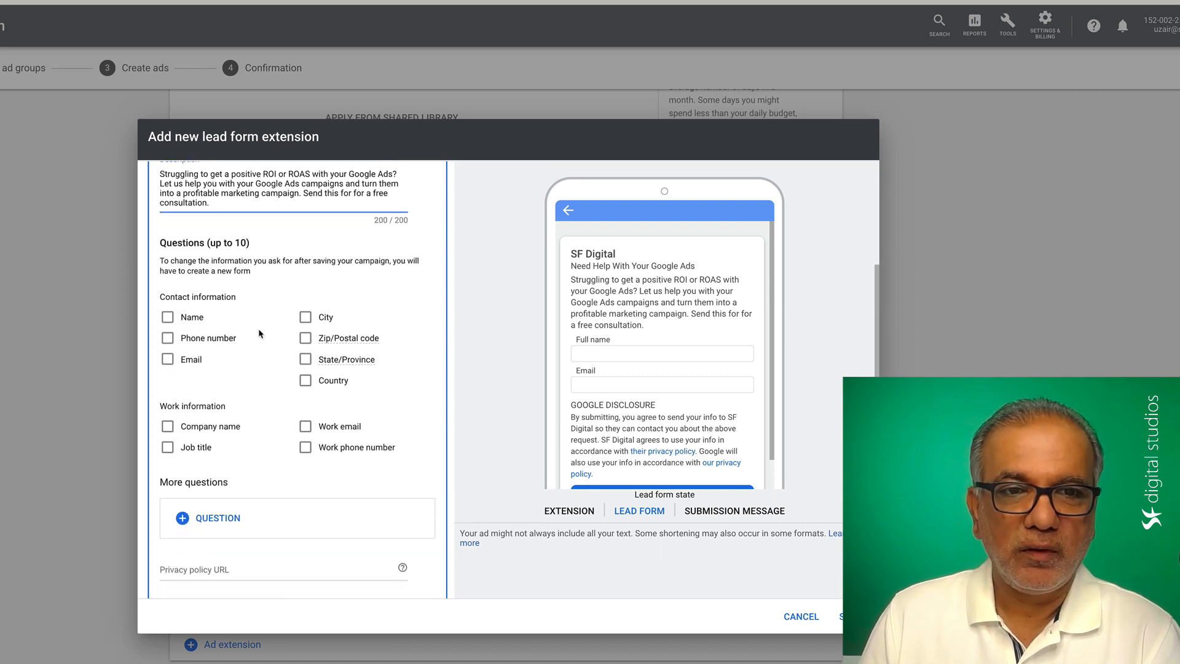
pyautogui.click(167, 318)
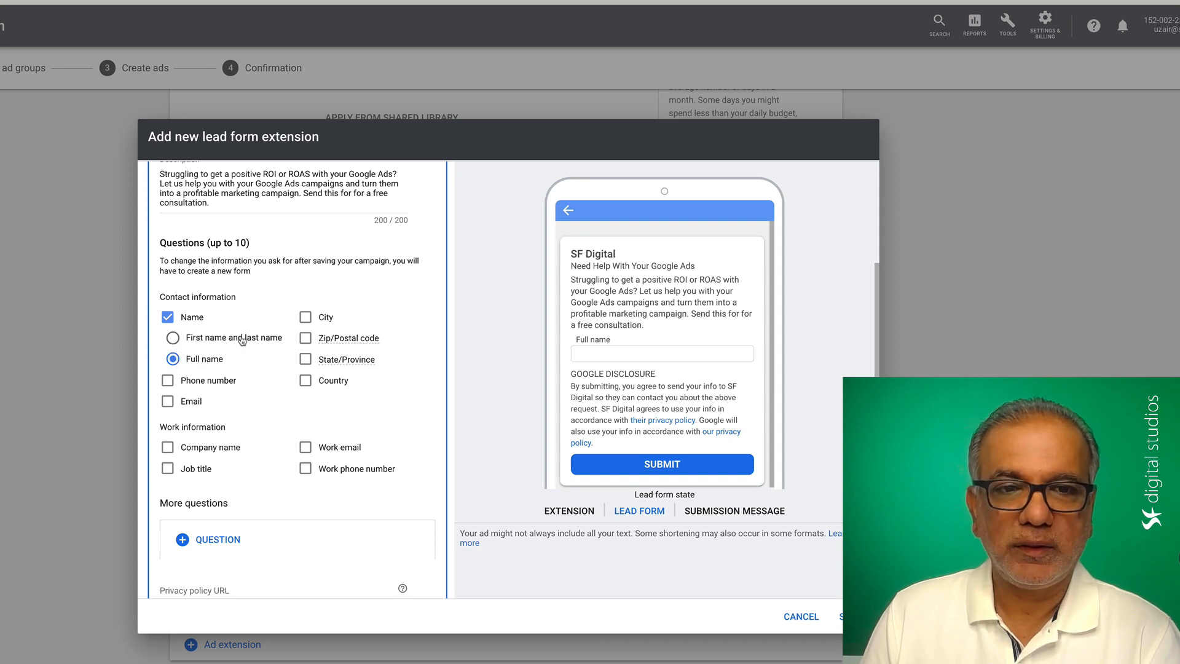
pyautogui.click(174, 339)
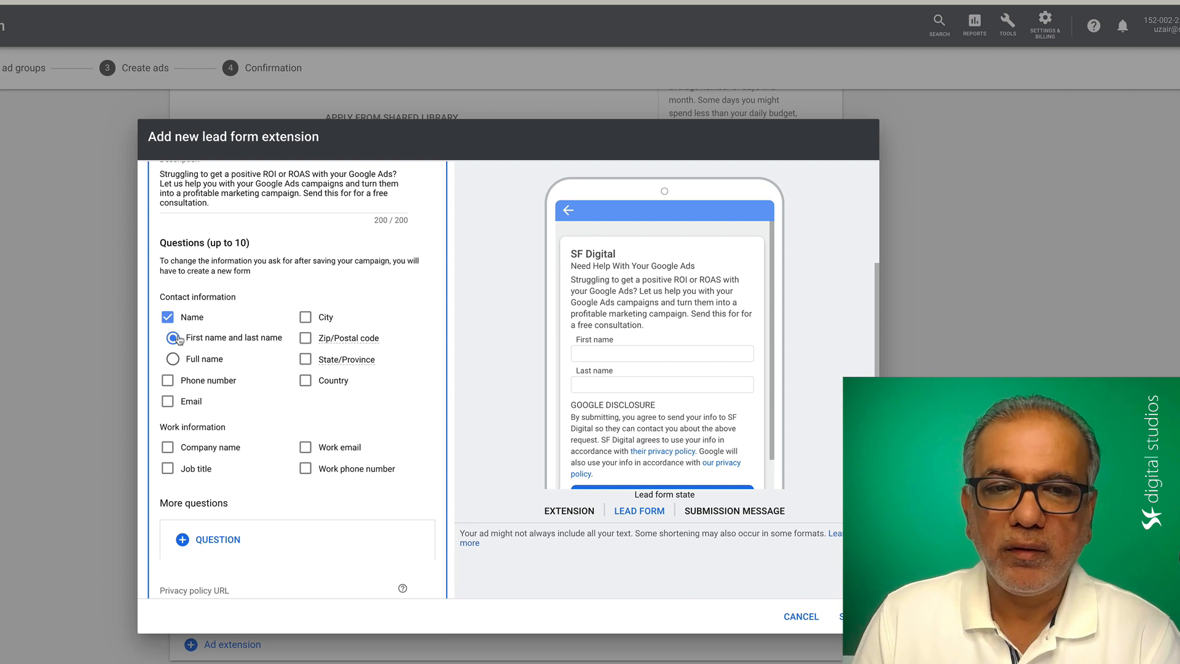
pyautogui.click(194, 360)
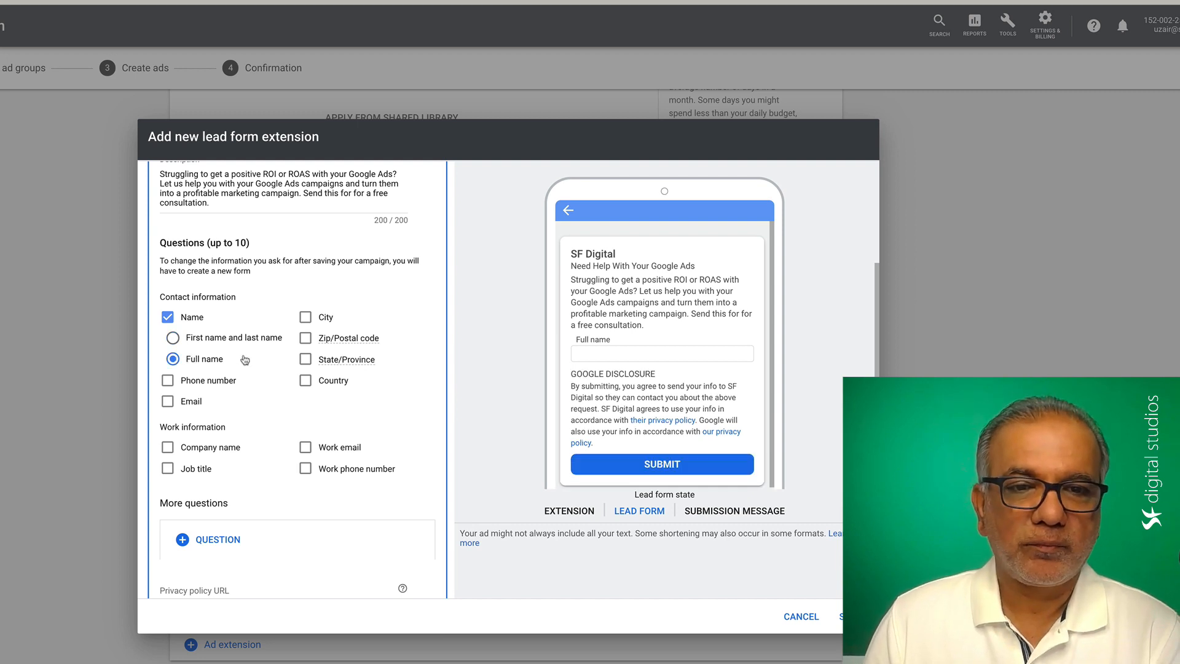
pyautogui.click(196, 382)
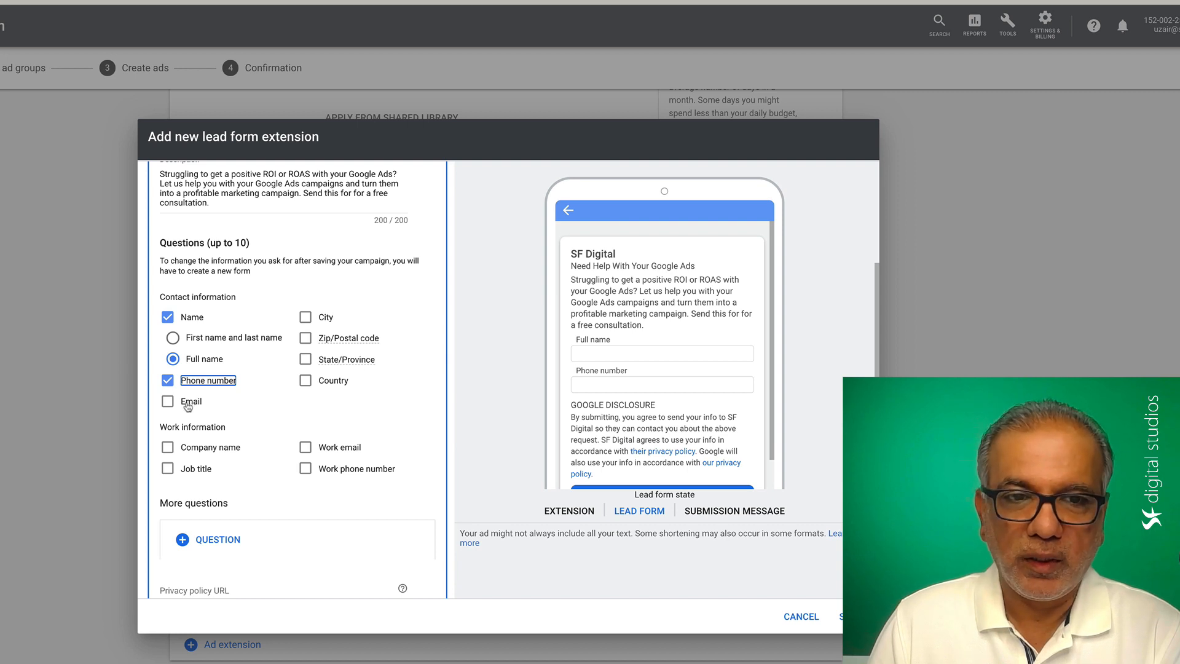
pyautogui.click(188, 407)
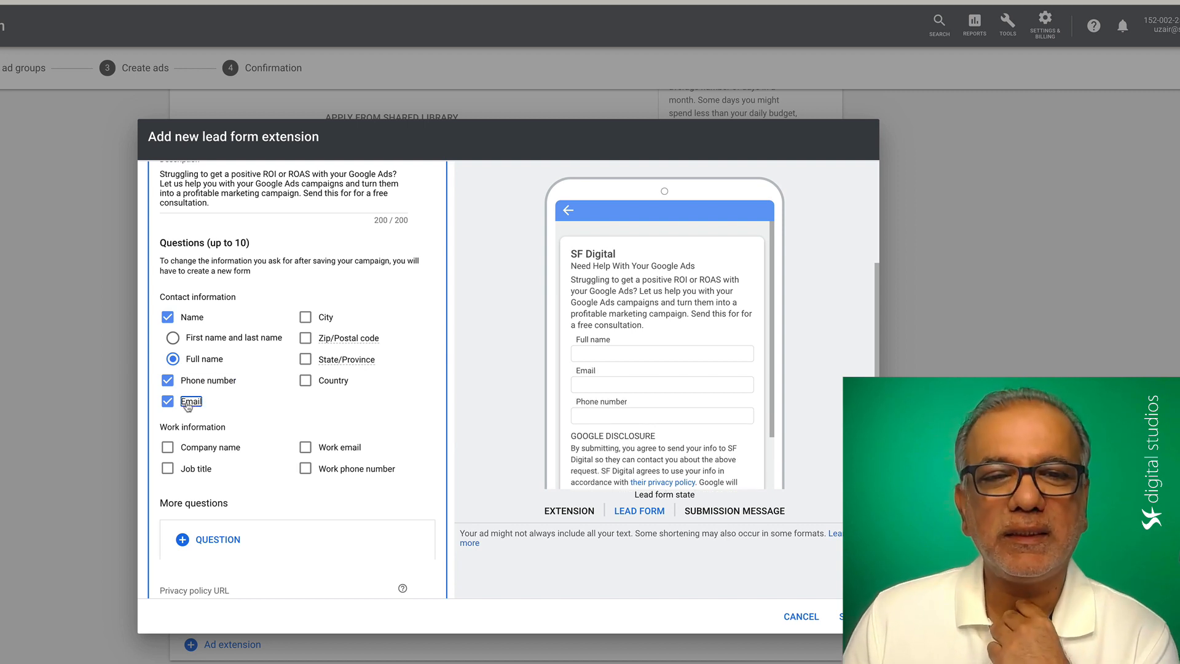
# Replace the personal email and phone number questions with work email and work phone number, and also ask for company name.
pyautogui.scroll(-2, 188, 406)
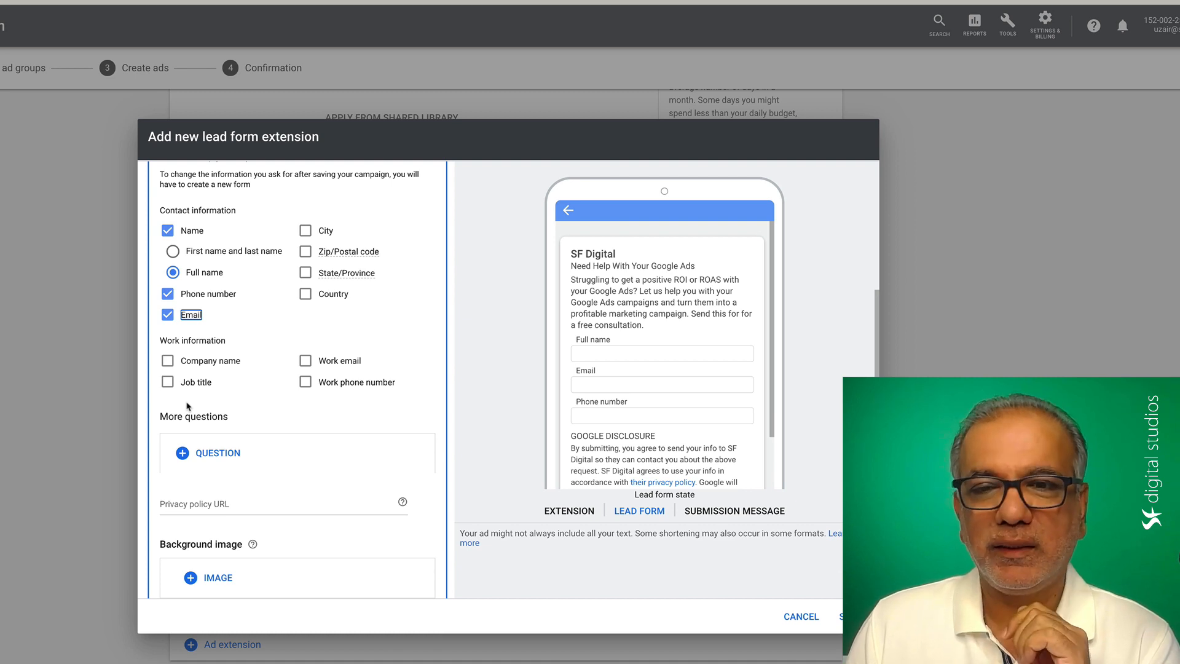
pyautogui.scroll(-1, 188, 405)
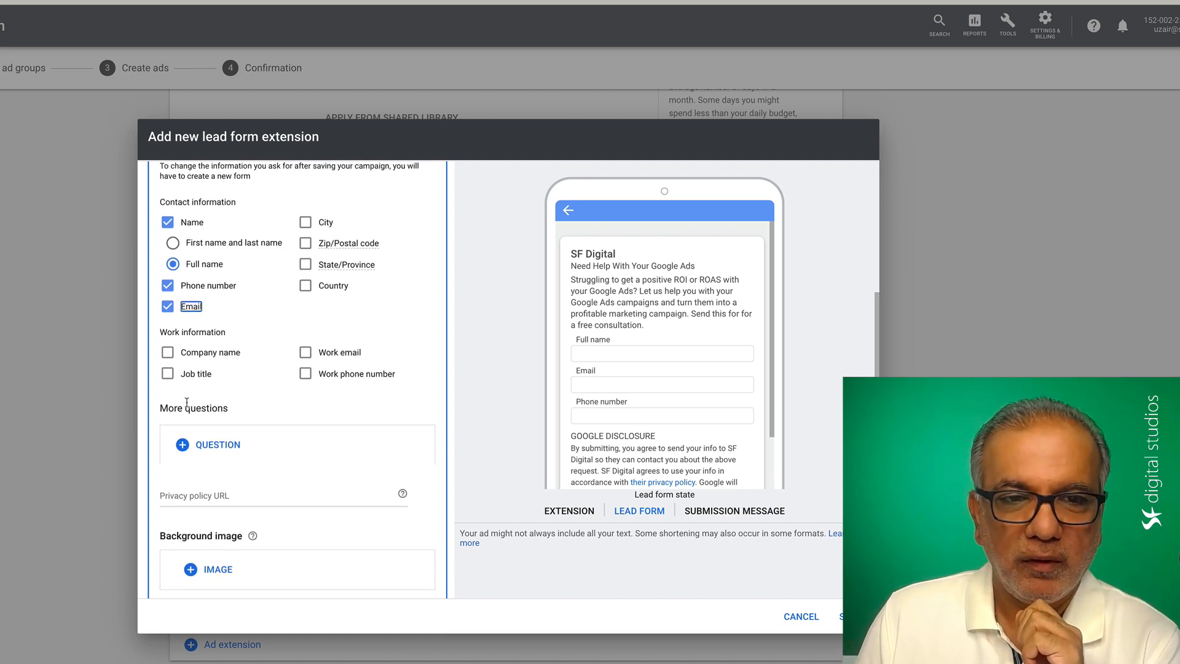
pyautogui.click(169, 357)
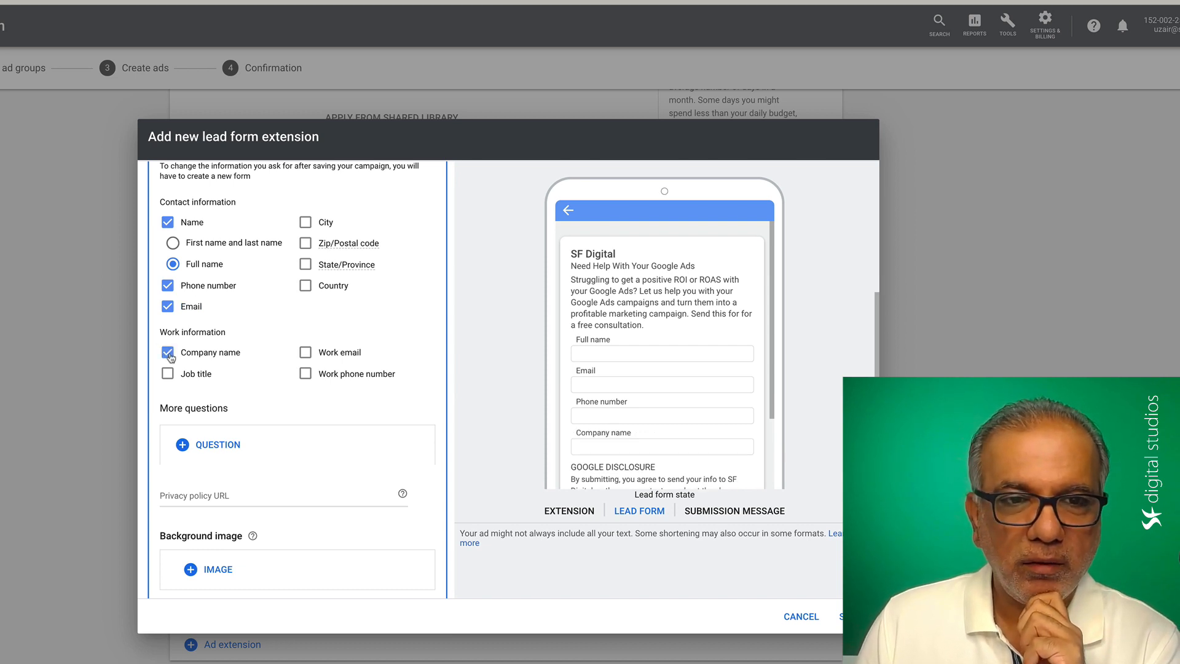
pyautogui.click(168, 309)
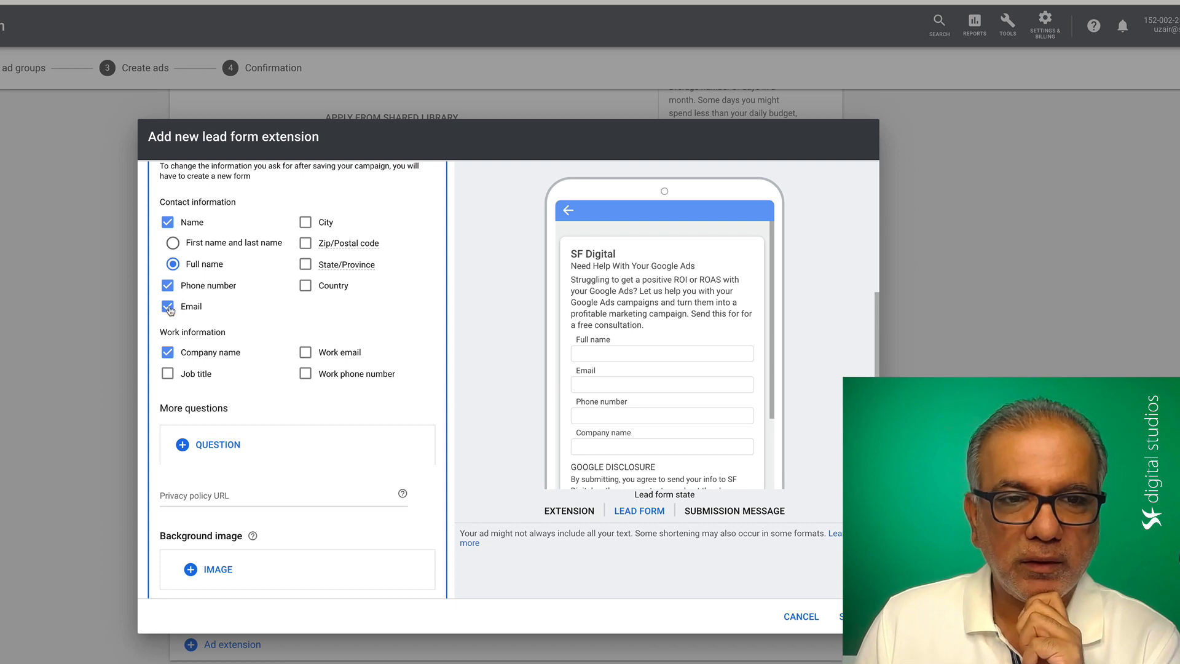
pyautogui.click(305, 353)
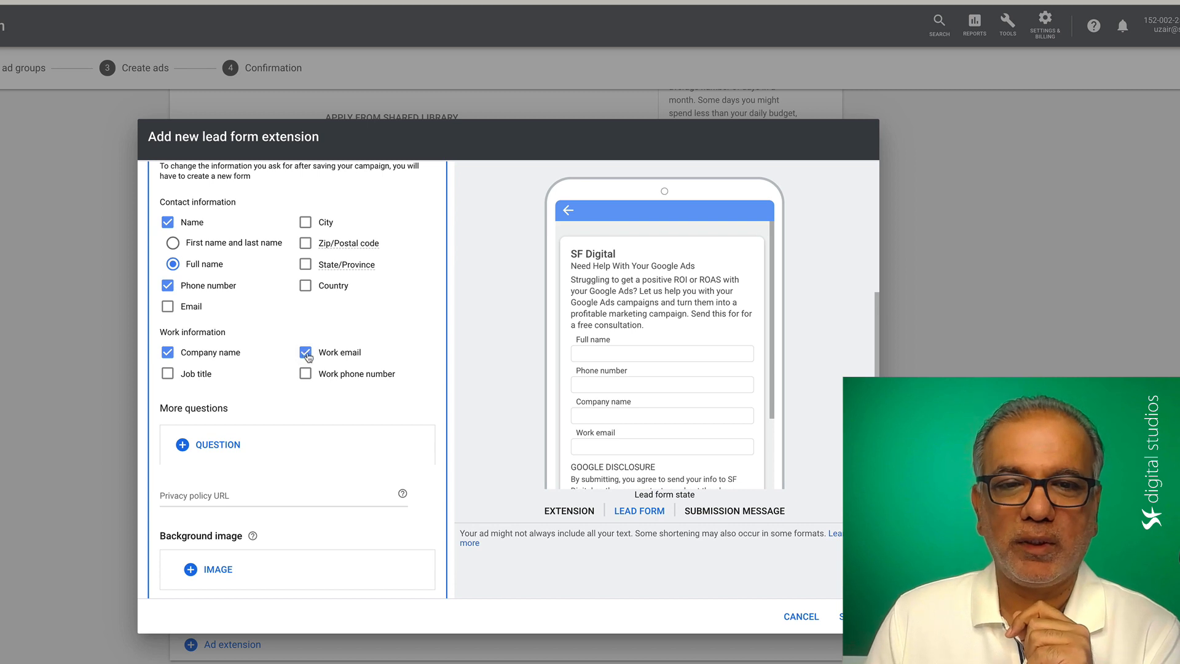
pyautogui.click(168, 286)
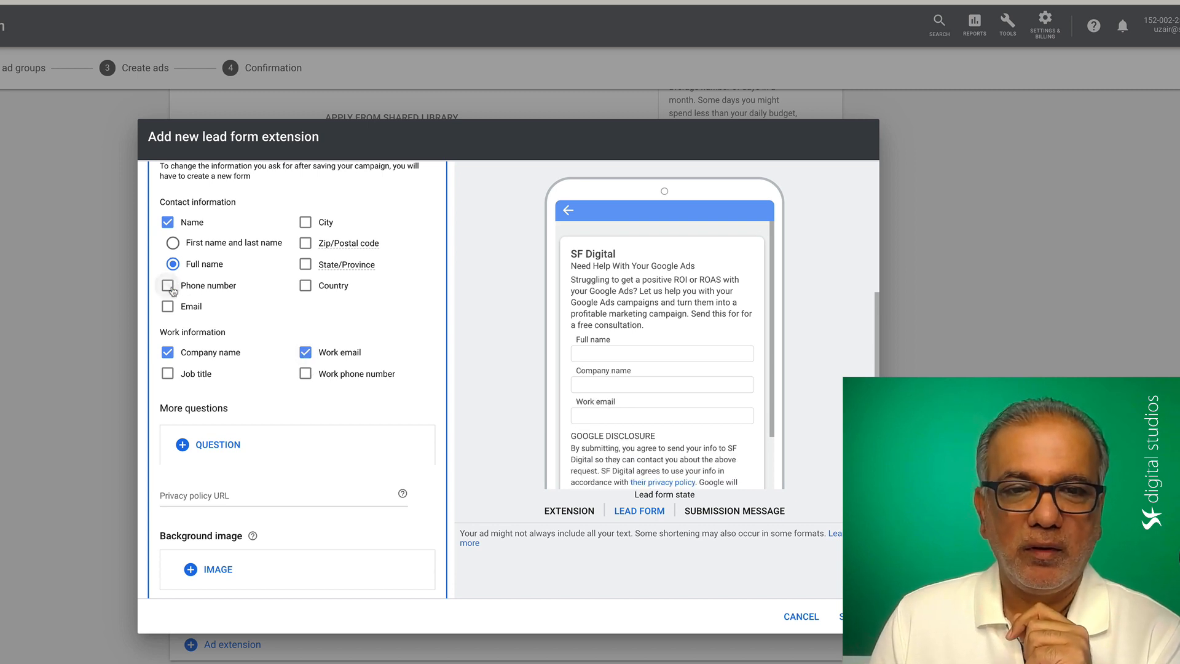
pyautogui.click(304, 374)
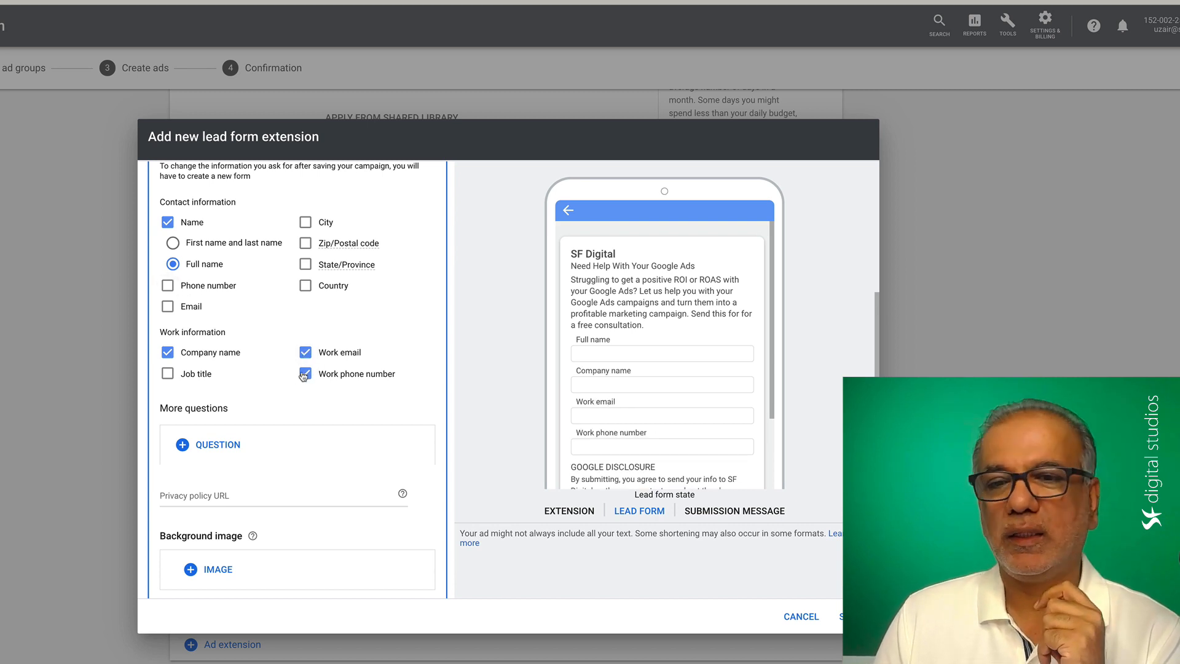
# Examine the predefined additional questions in the Auto category without adding any.
pyautogui.scroll(-2, 395, 436)
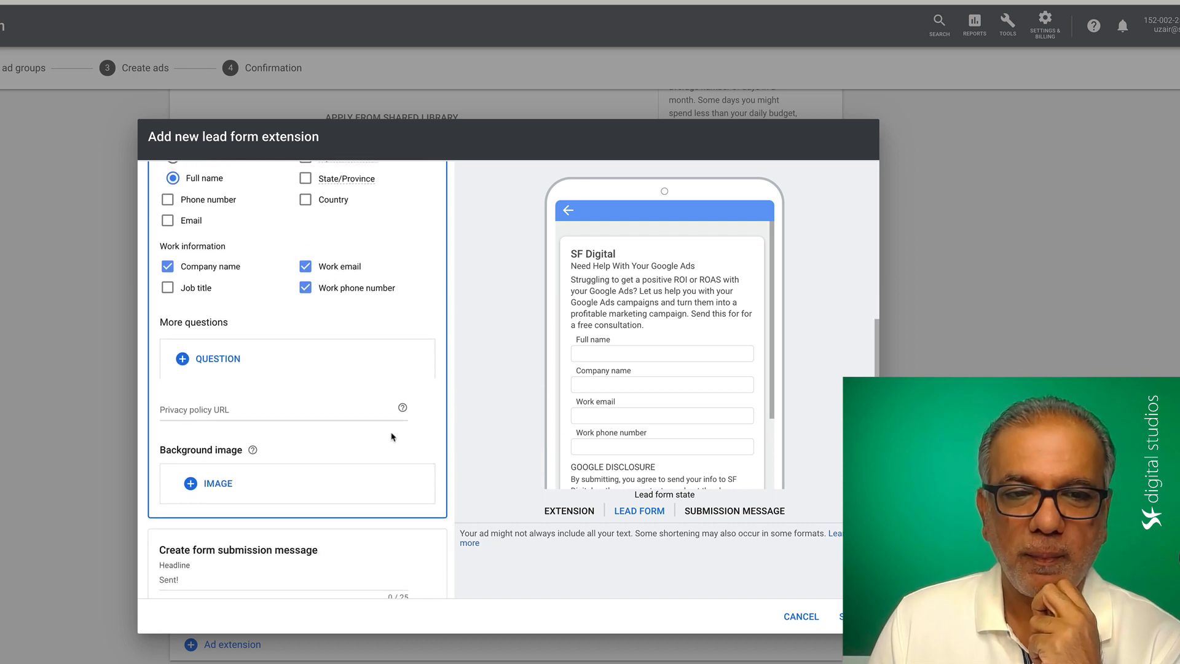
pyautogui.click(205, 348)
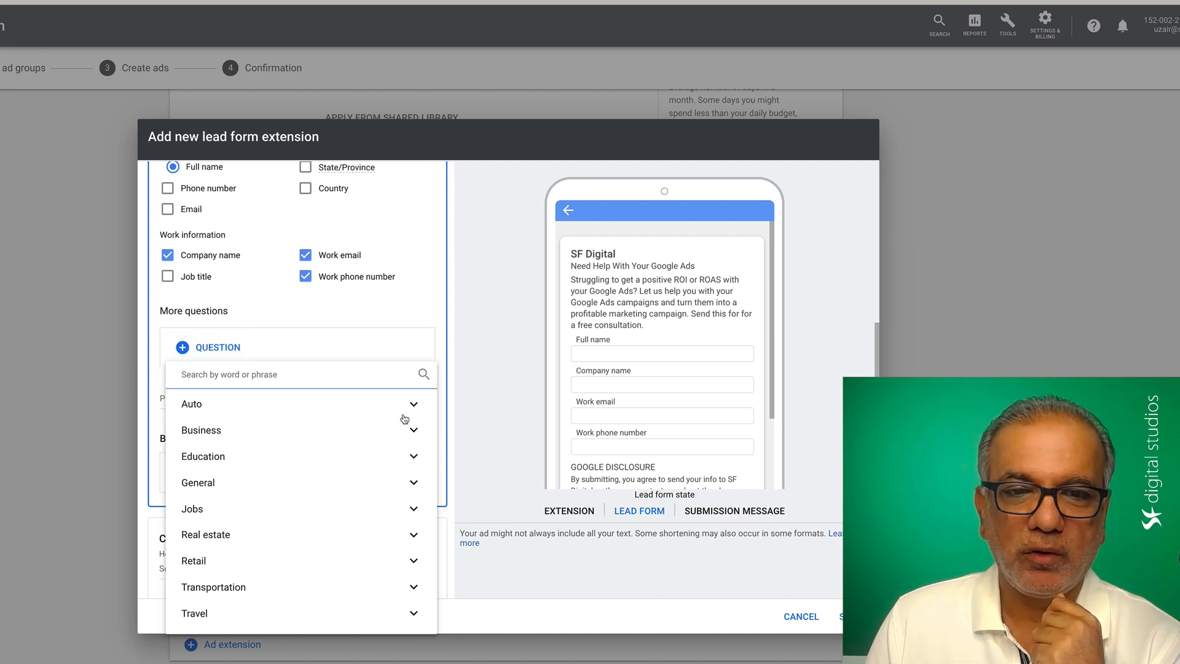
pyautogui.scroll(-2, 490, 403)
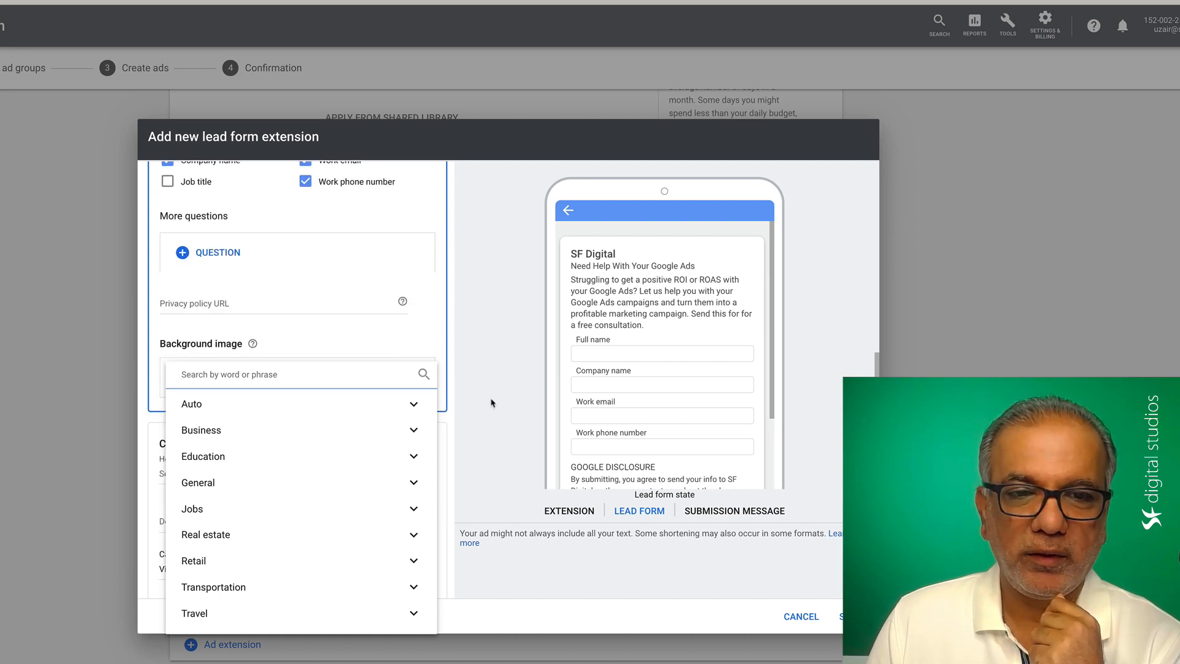
pyautogui.click(416, 407)
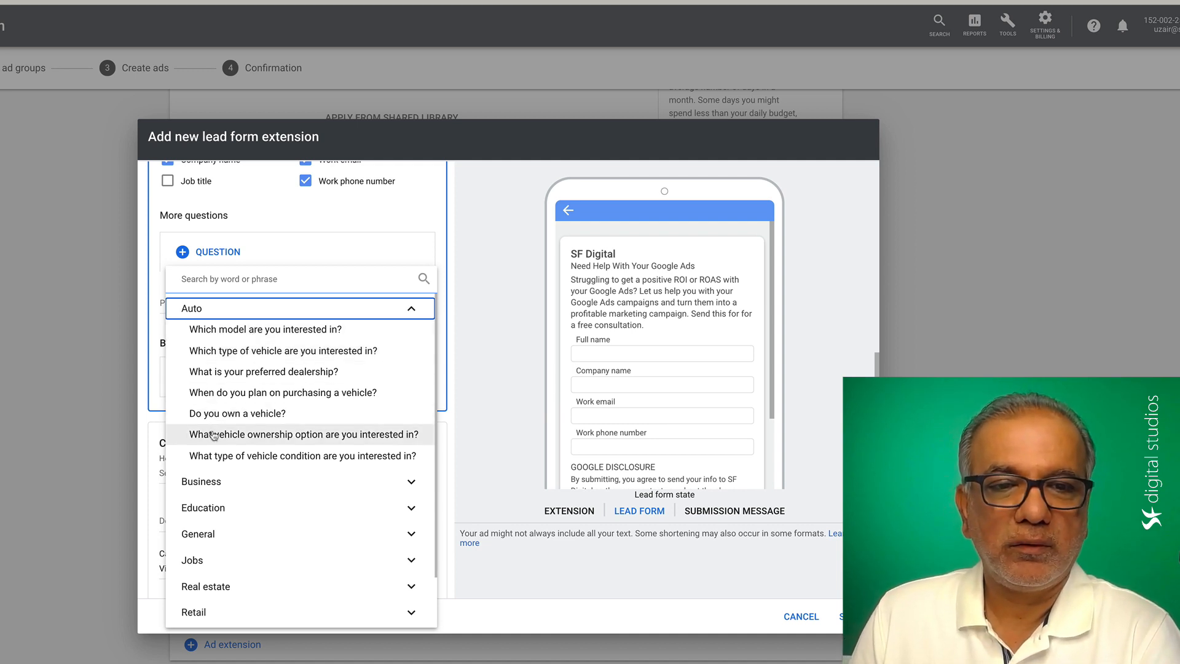
pyautogui.click(148, 424)
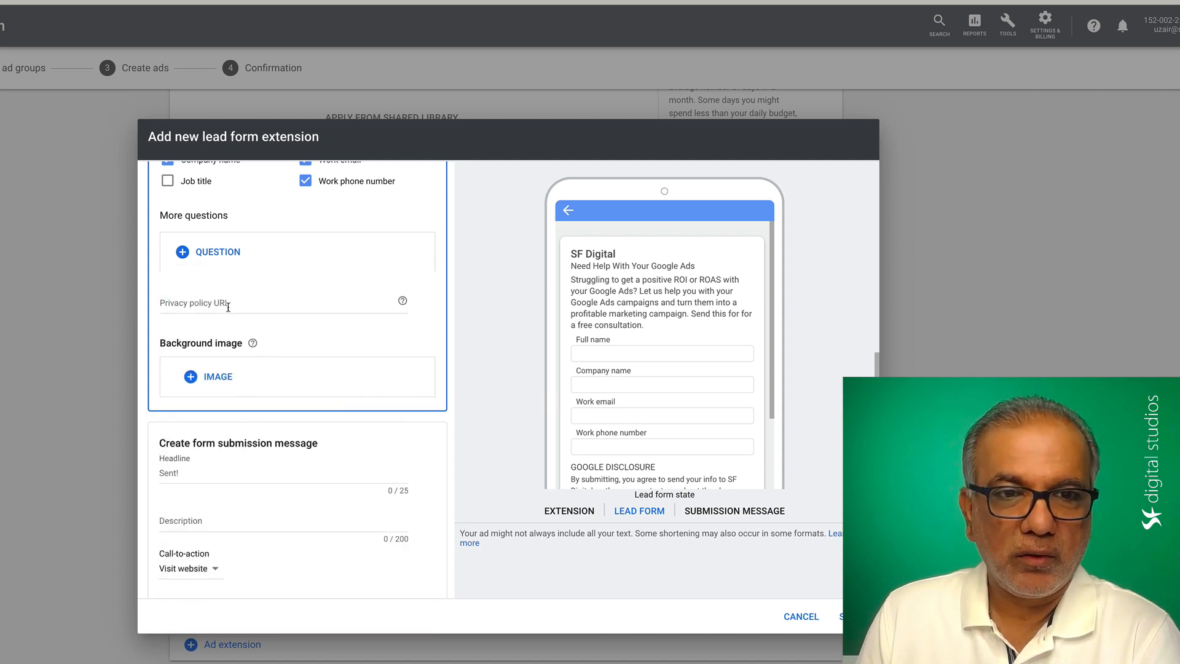
# Examine the predefined additional questions in the Business and General categories, leaving the list without adding one.
pyautogui.scroll(1, 240, 470)
pyautogui.scroll(1, 240, 470)
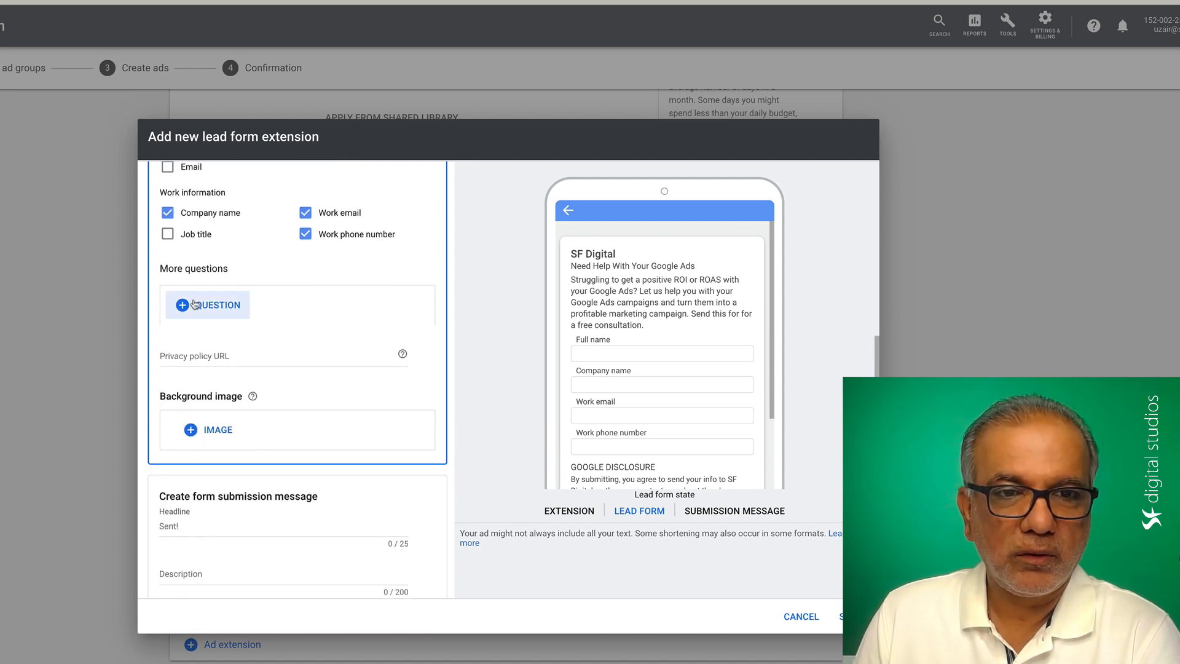
pyautogui.click(200, 304)
pyautogui.click(216, 392)
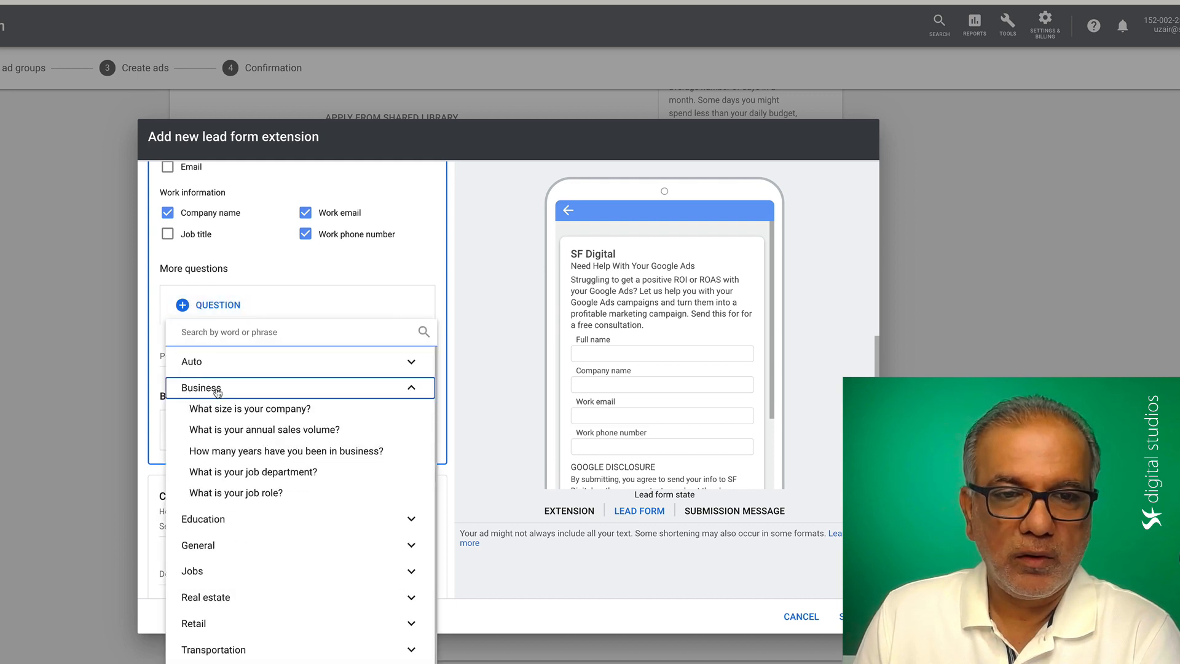
pyautogui.click(221, 545)
pyautogui.scroll(-2, 234, 491)
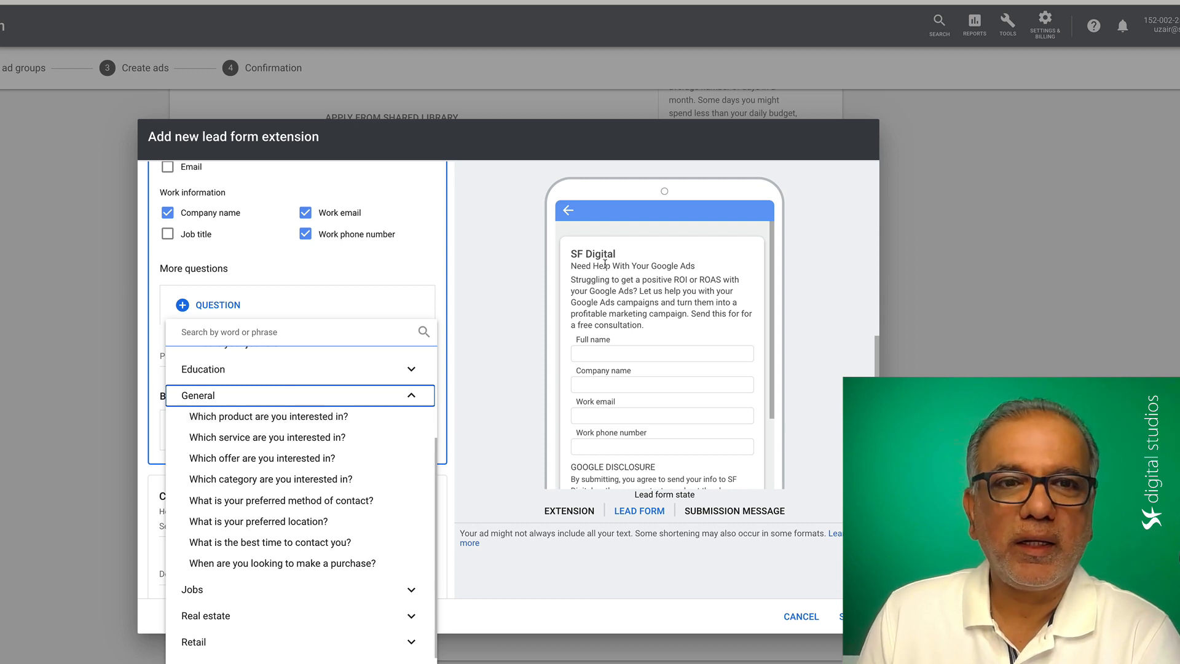
pyautogui.scroll(1, 282, 395)
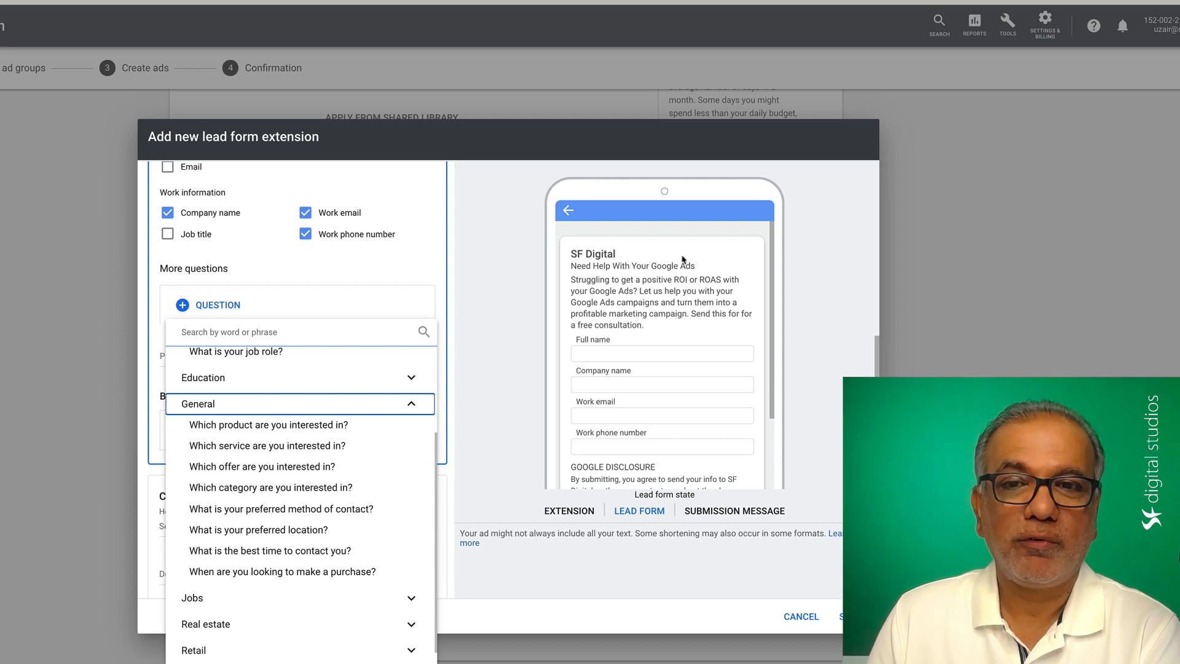
pyautogui.scroll(-1, 261, 512)
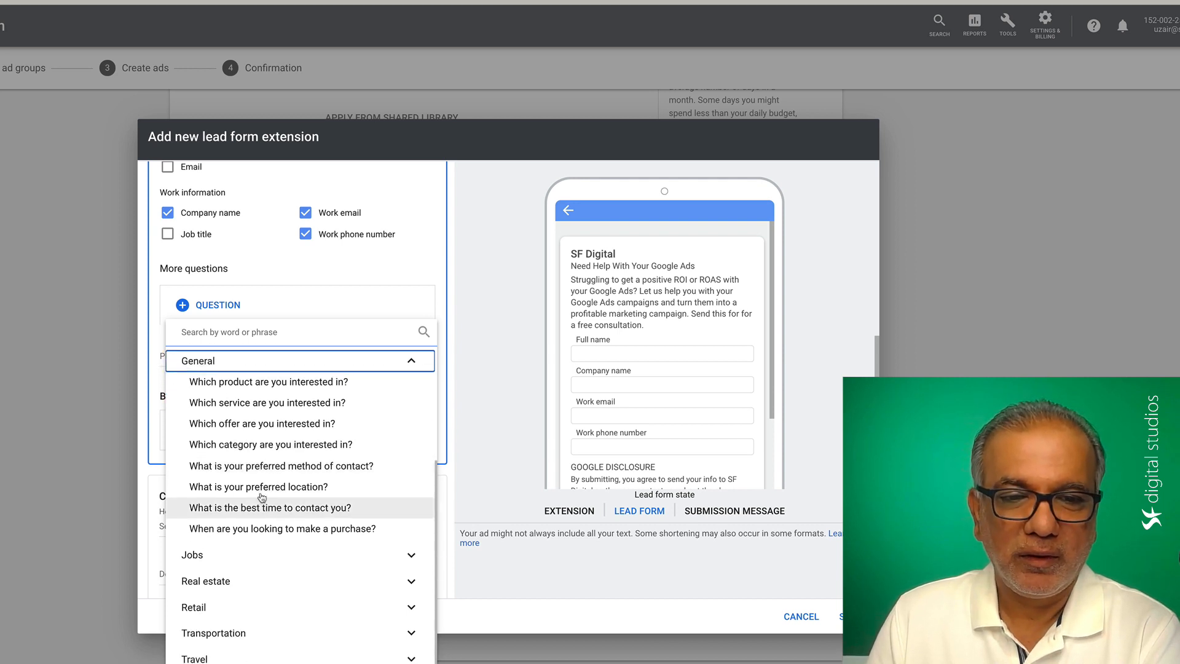
pyautogui.click(143, 433)
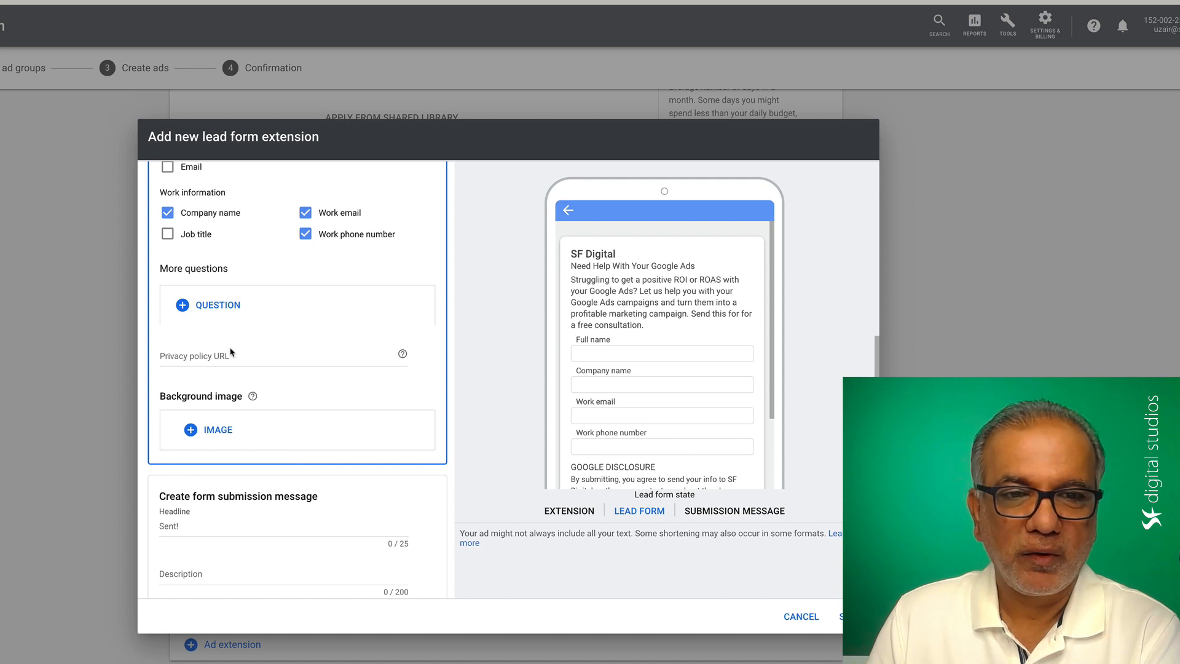
pyautogui.click(200, 356)
pyautogui.write('w')
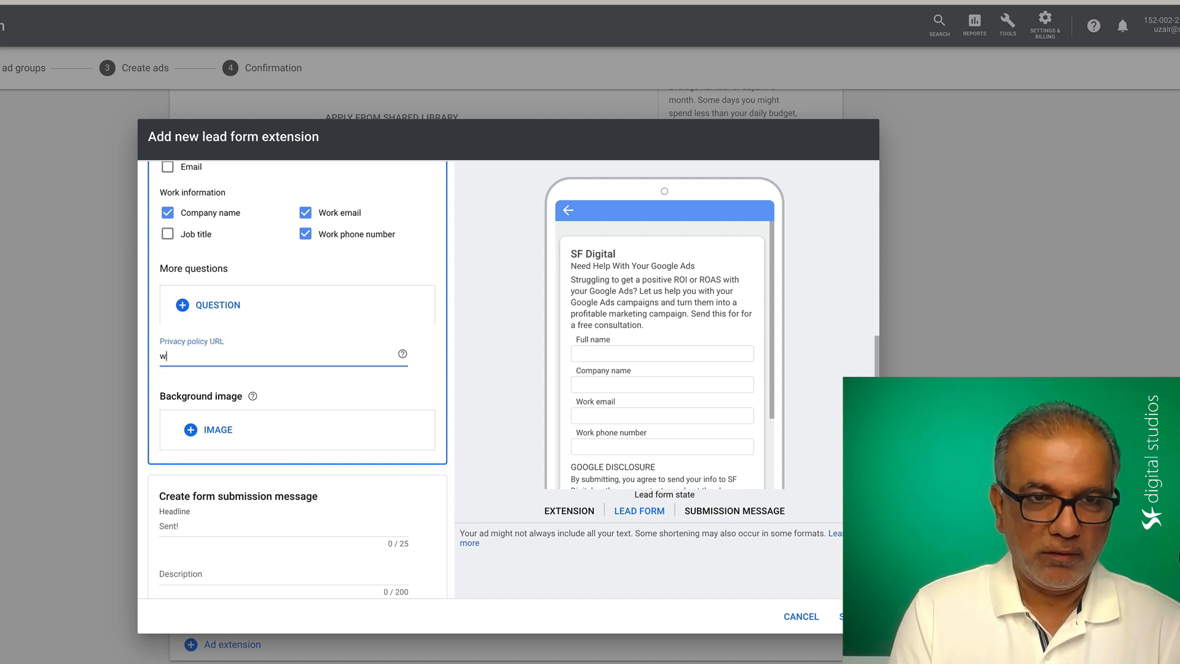
pyautogui.write('ww.sfdigi')
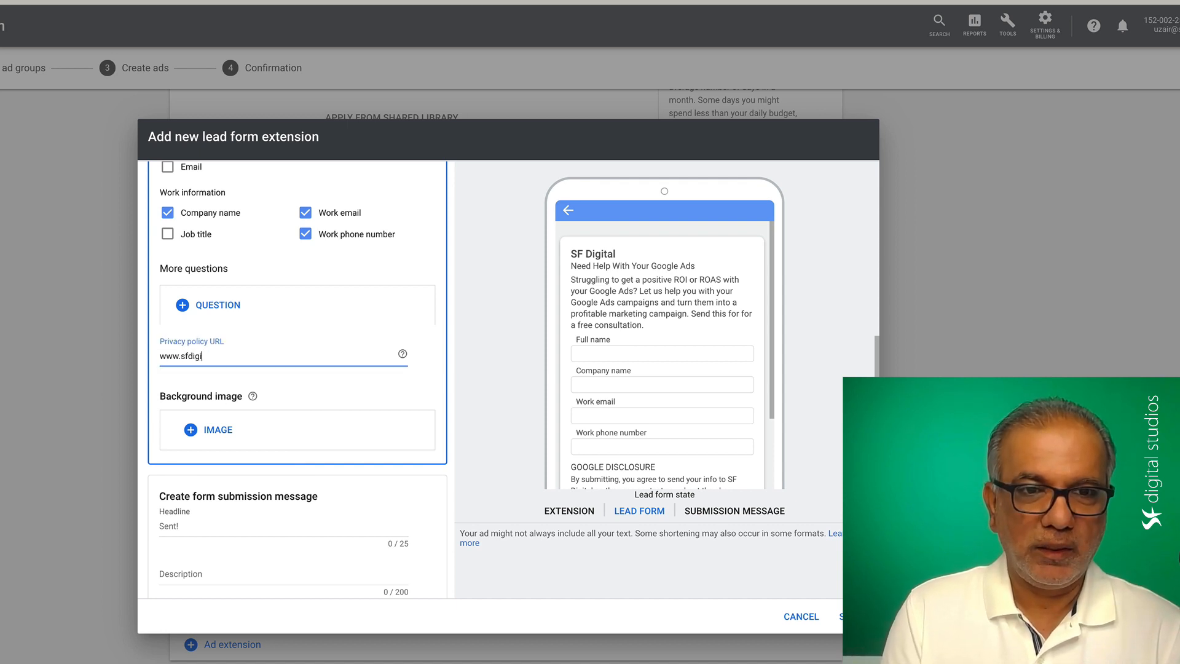
pyautogui.write('tal.co.uk/p')
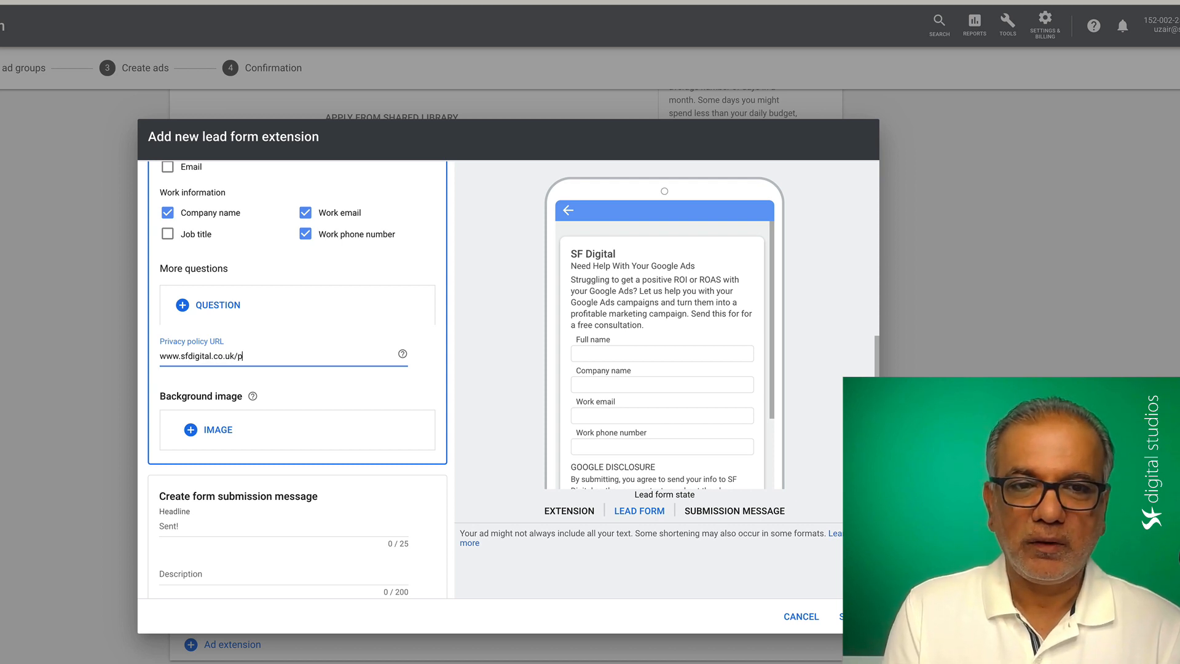
pyautogui.write('olicy')
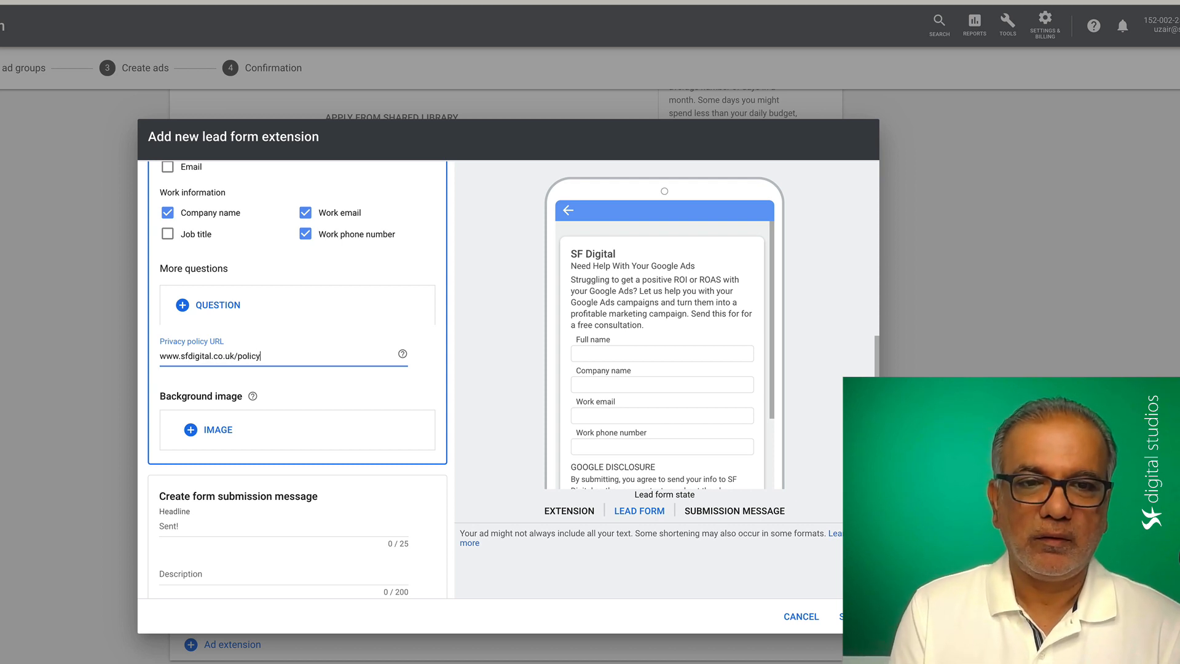
# Add the recently used 600 × 314 YouTube Live image showing a man with his hand on his chin as the background image.
pyautogui.click(202, 431)
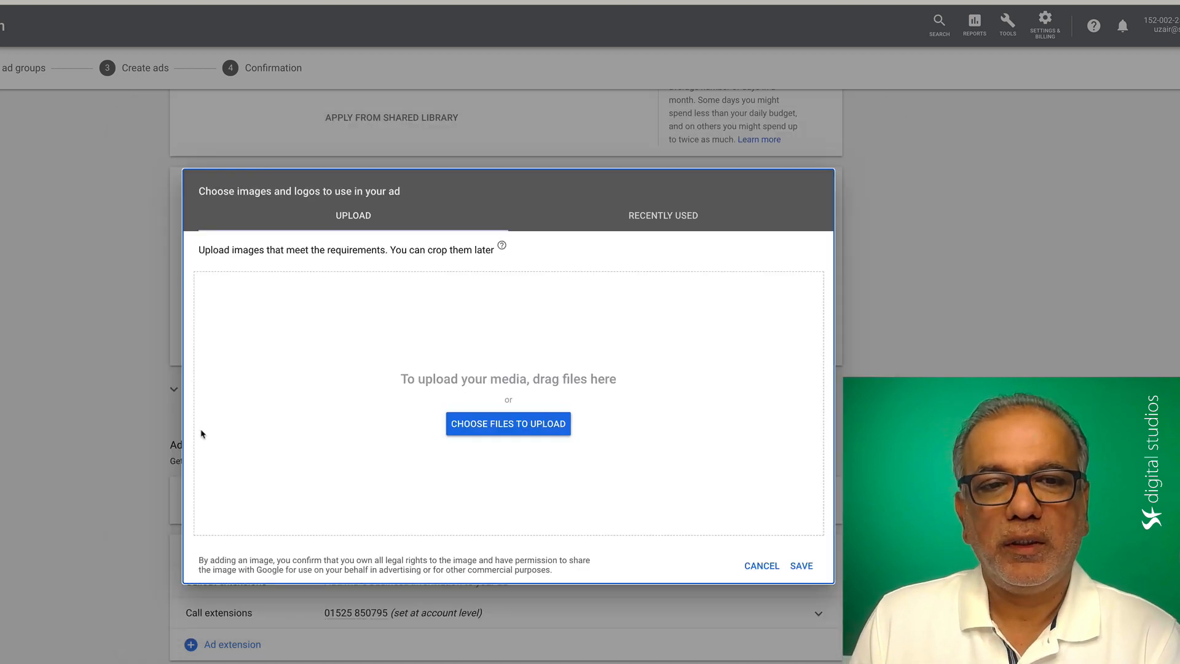
pyautogui.click(648, 221)
pyautogui.click(718, 324)
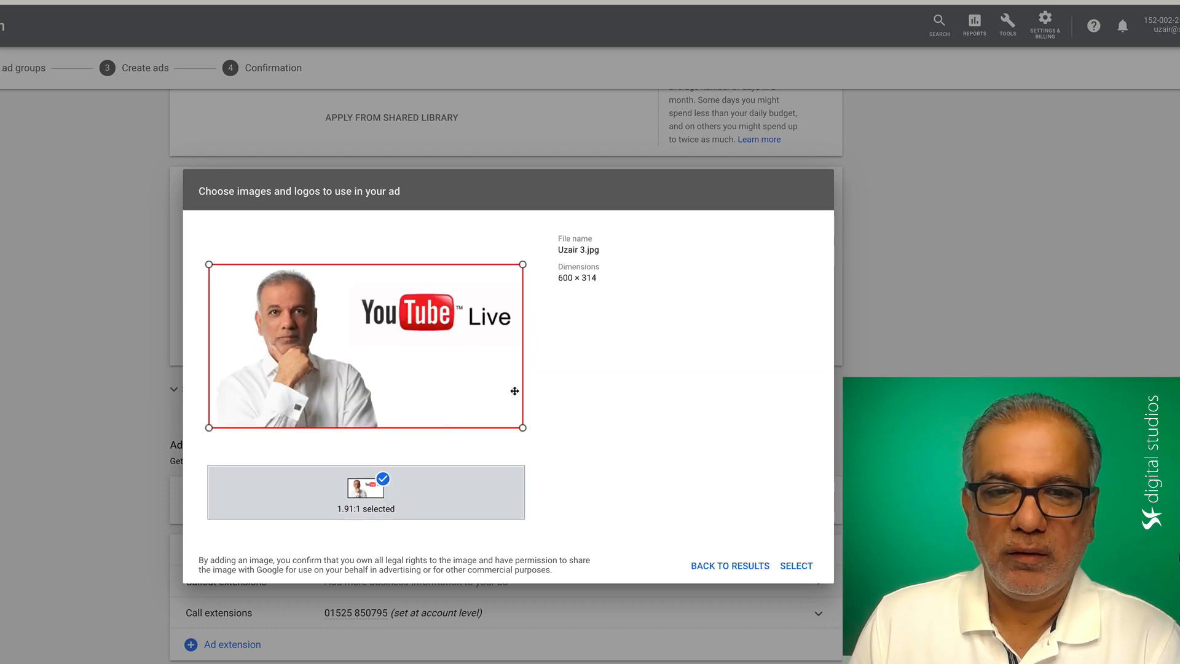
pyautogui.click(793, 566)
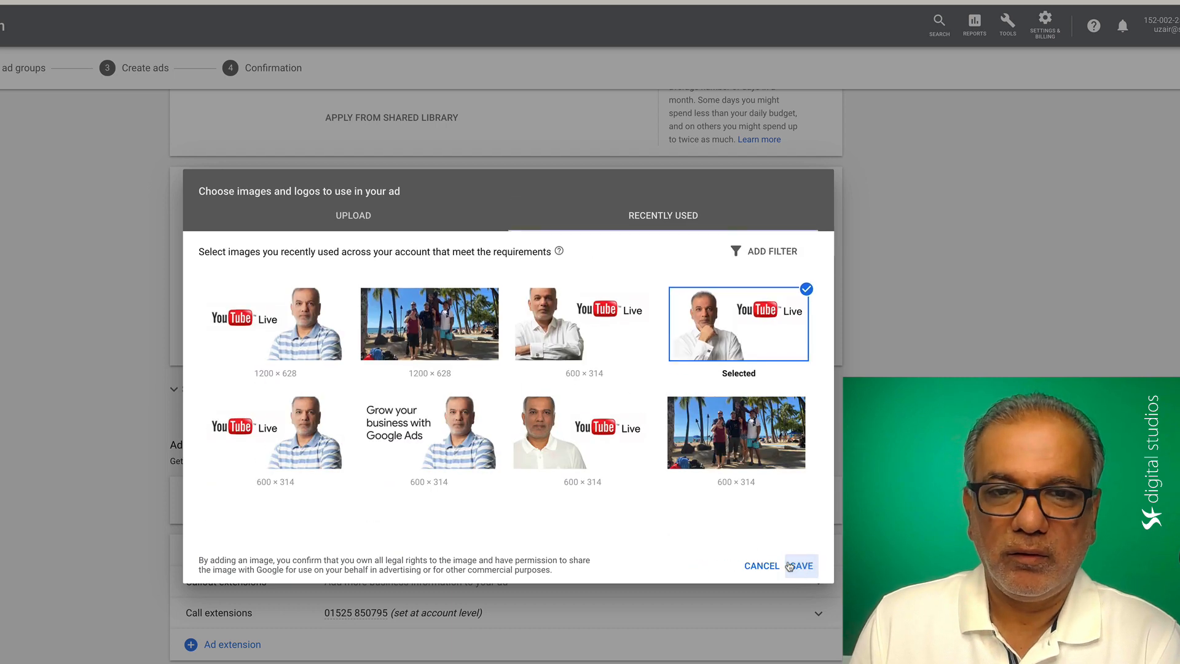
pyautogui.click(790, 566)
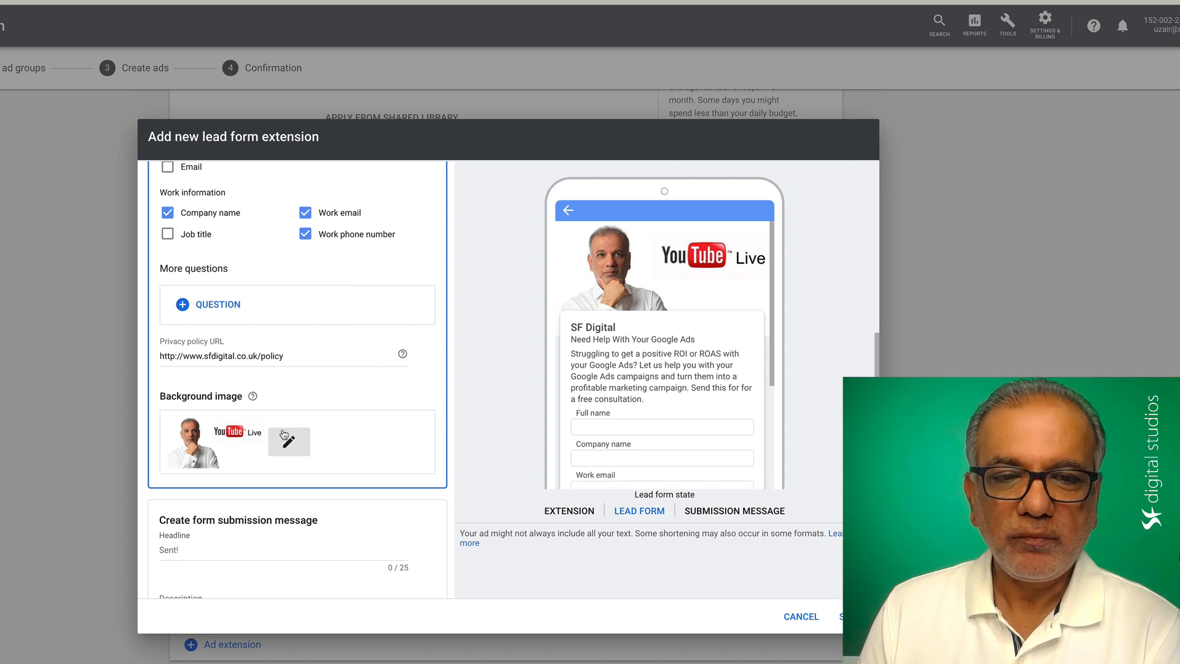
# Set the headline of the form submission message to "Thank You!".
pyautogui.scroll(-3, 284, 434)
pyautogui.scroll(-1, 284, 434)
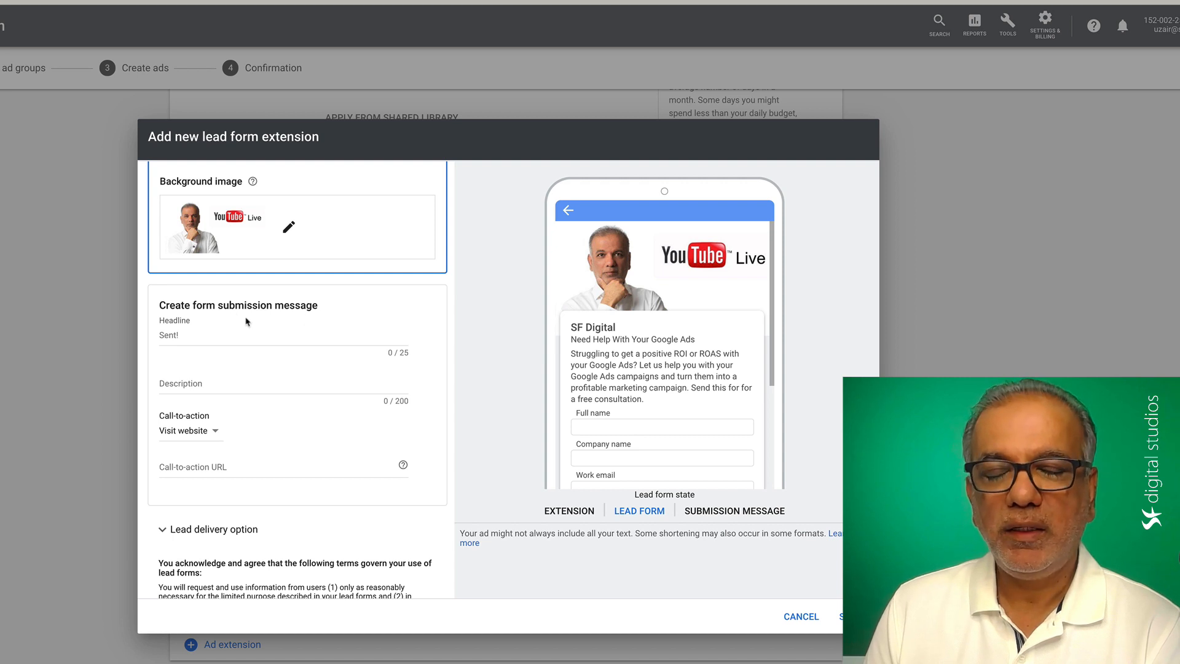
pyautogui.click(210, 335)
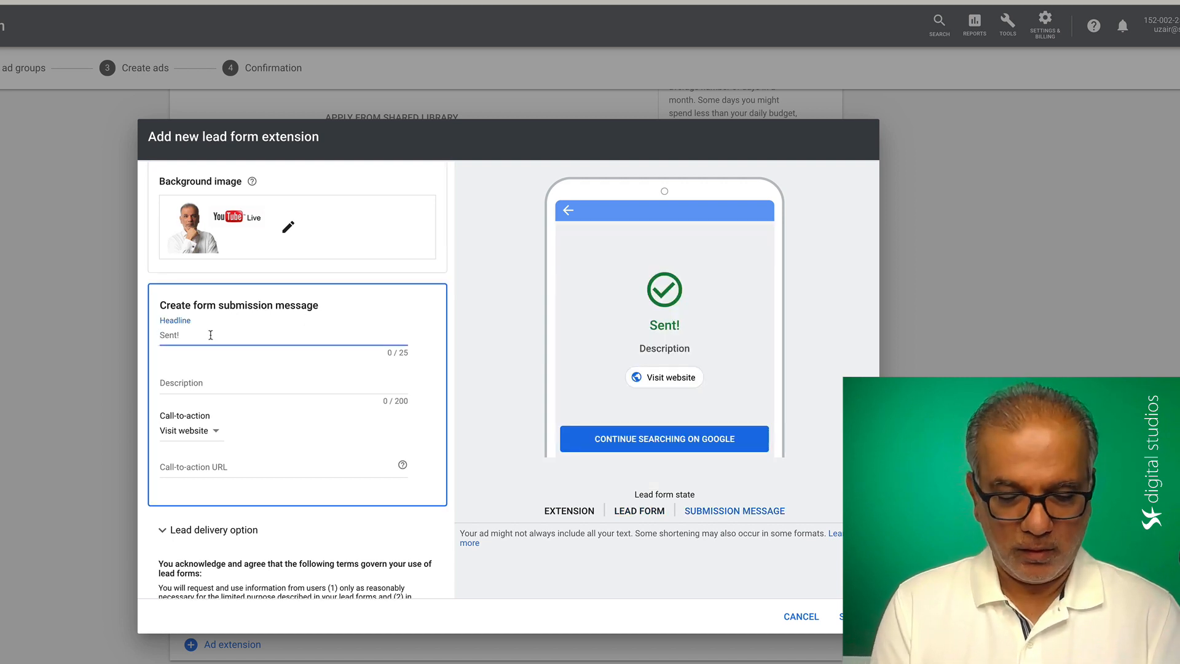
pyautogui.write('Thank You')
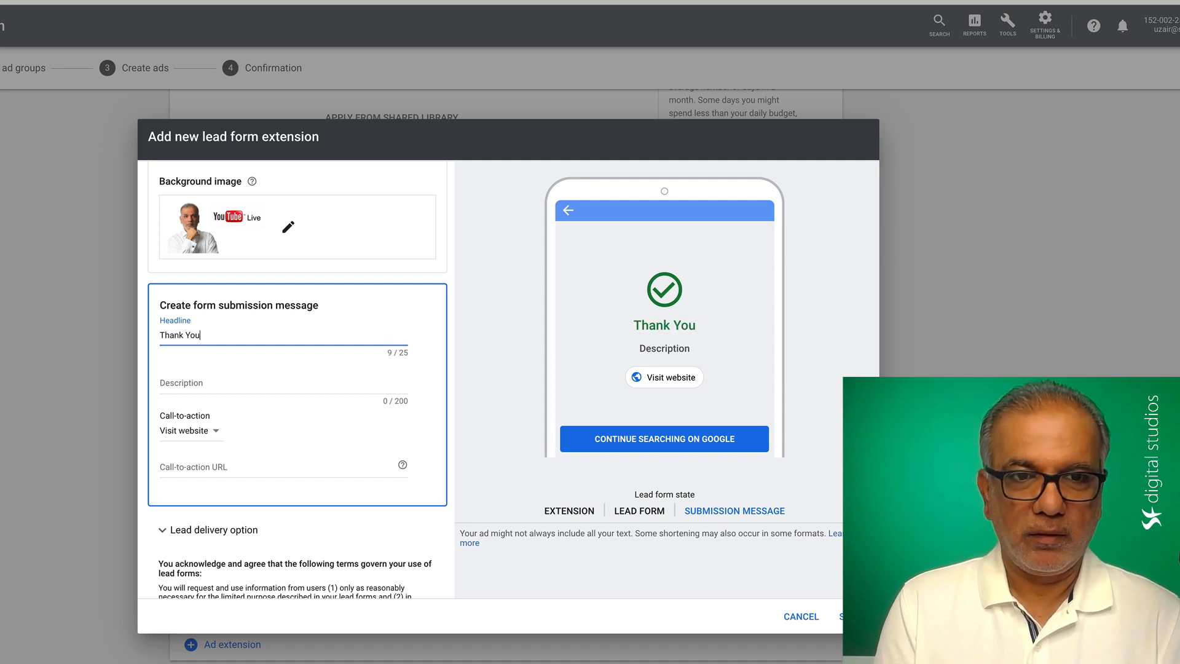
pyautogui.write('!')
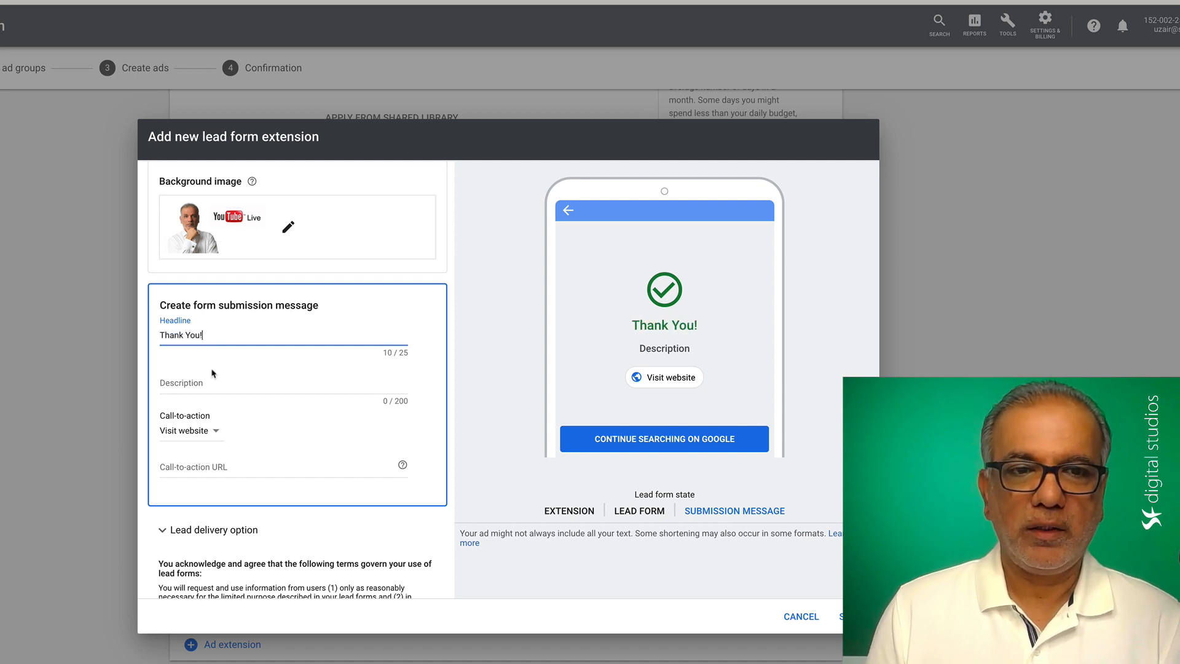
# Enter the submission message description "We will be in touch during office hours. In the meantime, please visit our website".
pyautogui.click(201, 386)
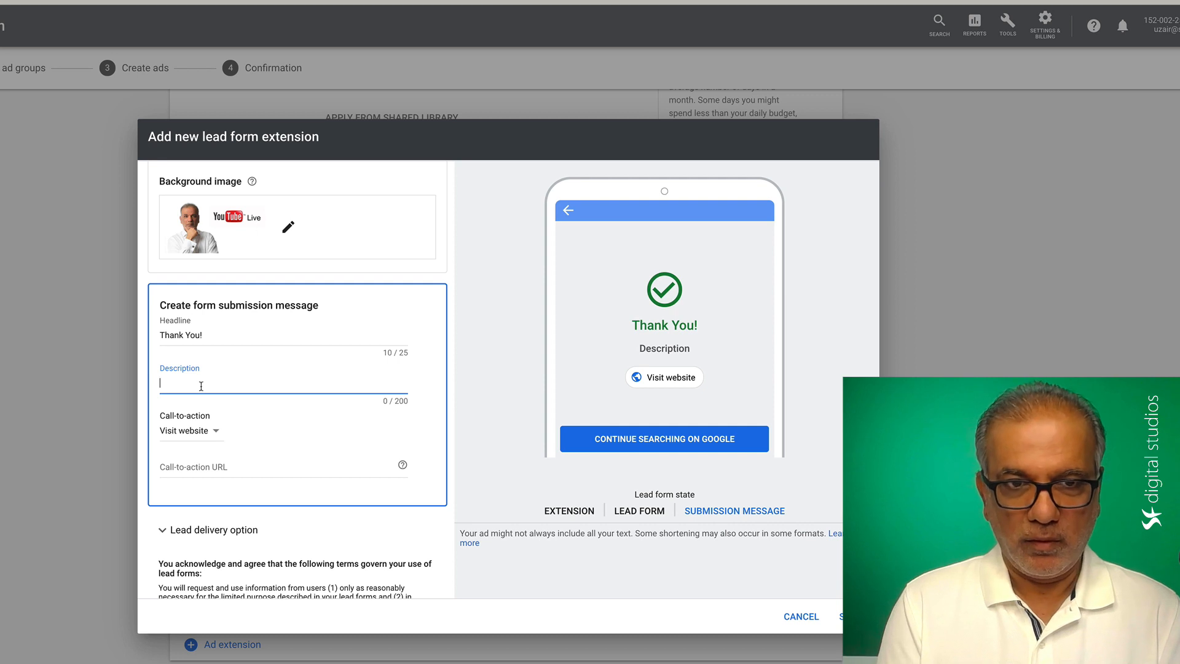
pyautogui.write('We will be in')
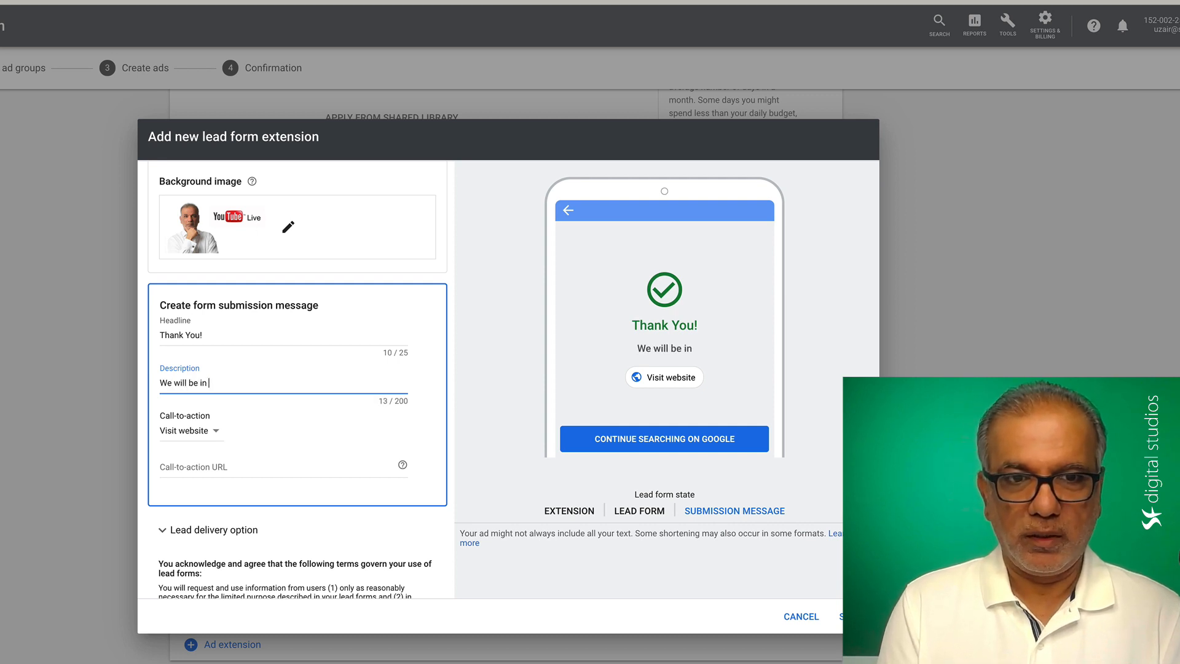
pyautogui.write(' touch during ofi')
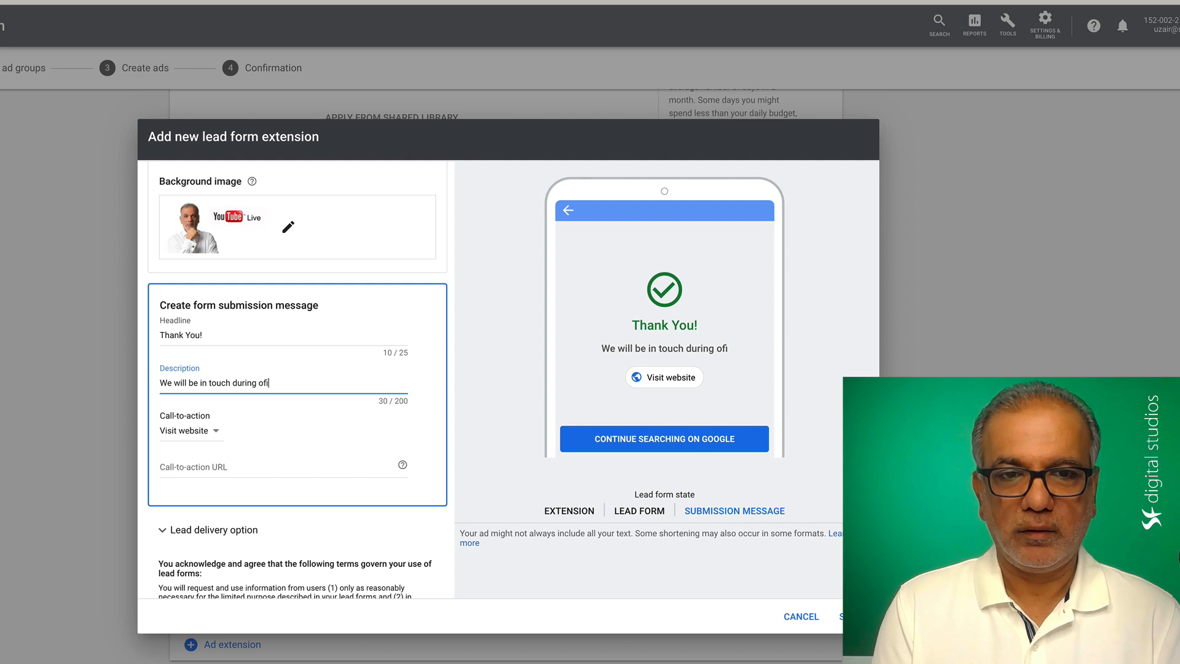
pyautogui.press('BackSpace')
pyautogui.write('fice')
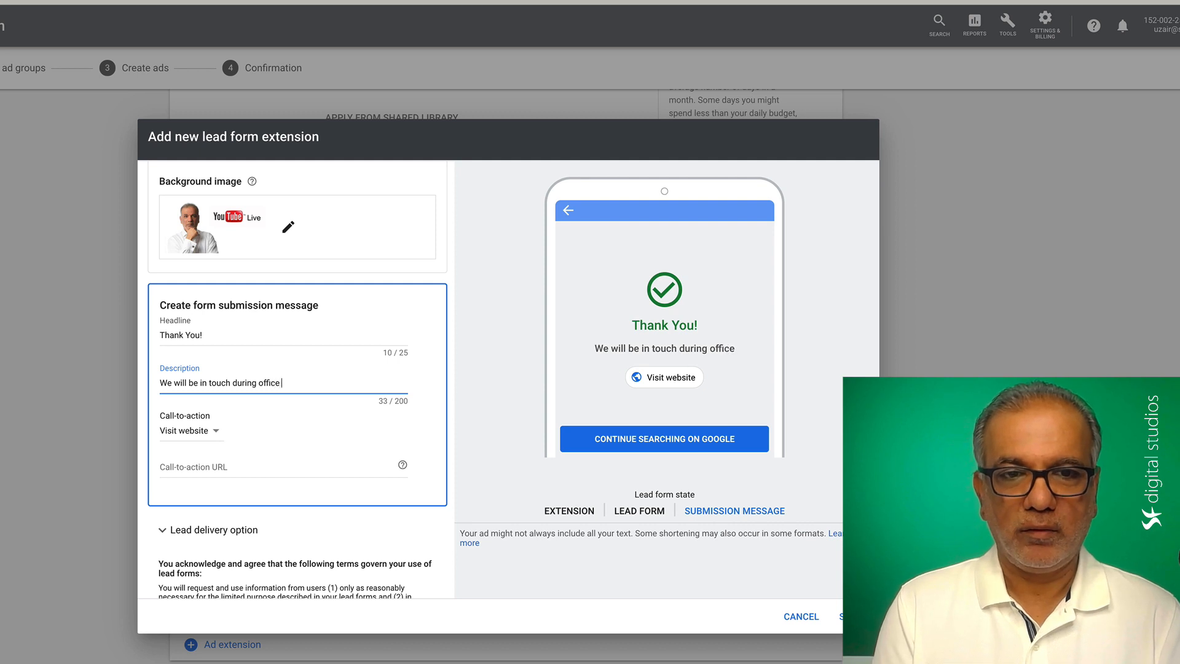
pyautogui.write(' hours')
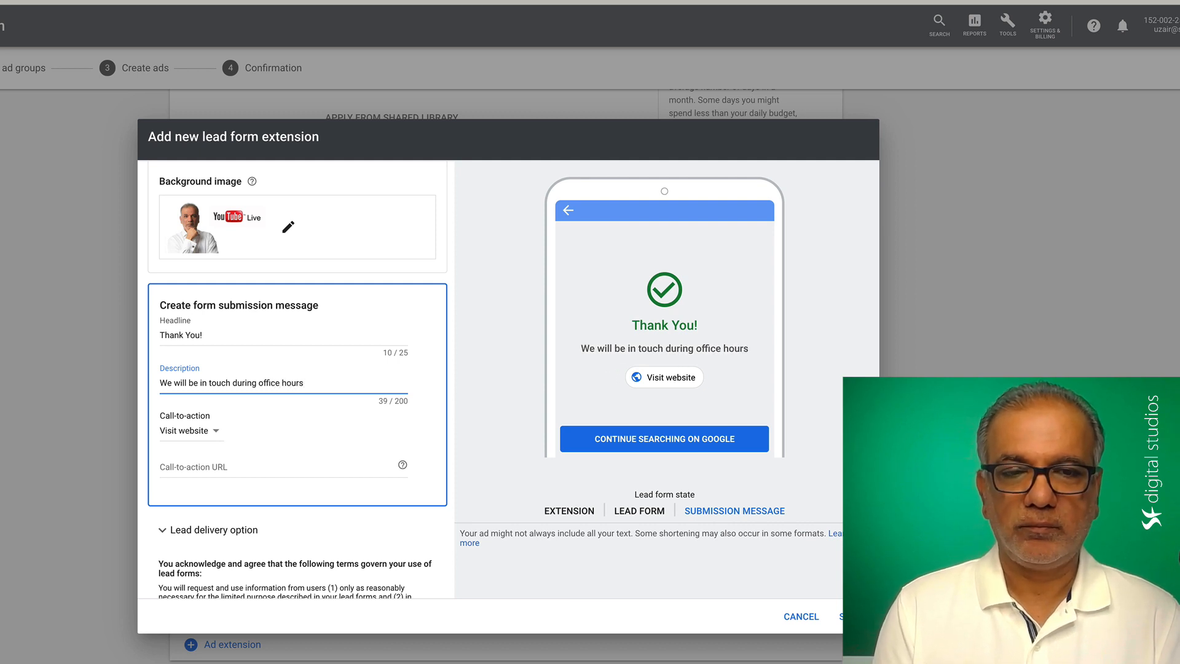
pyautogui.write('. In the mea')
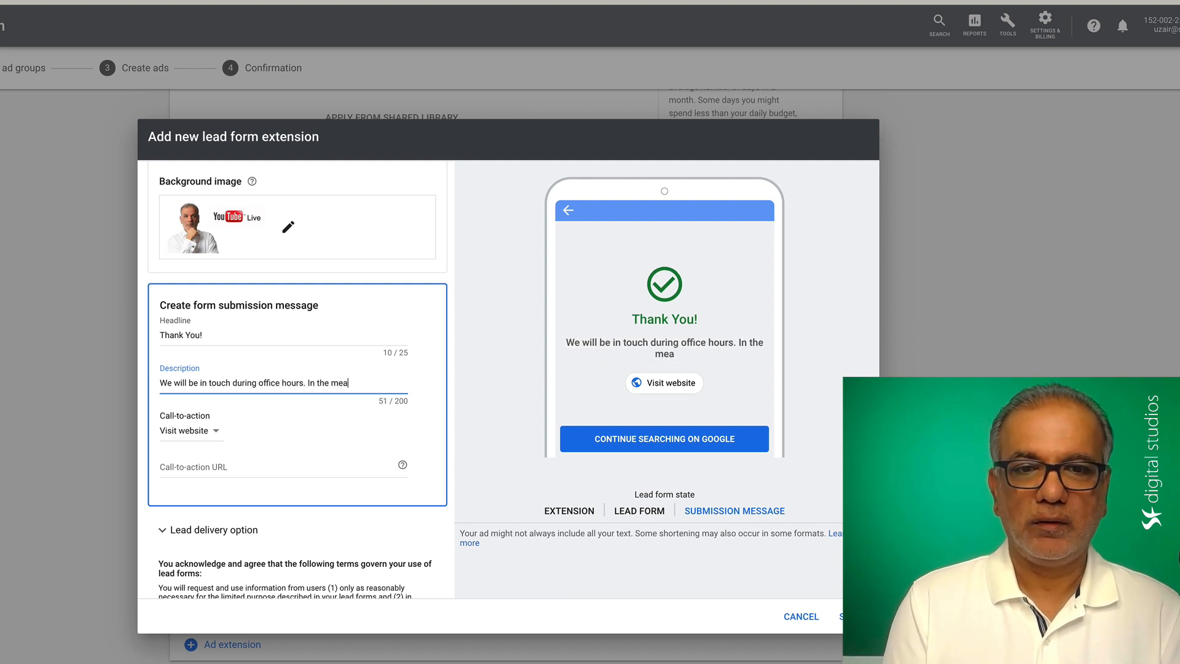
pyautogui.write('ntime,')
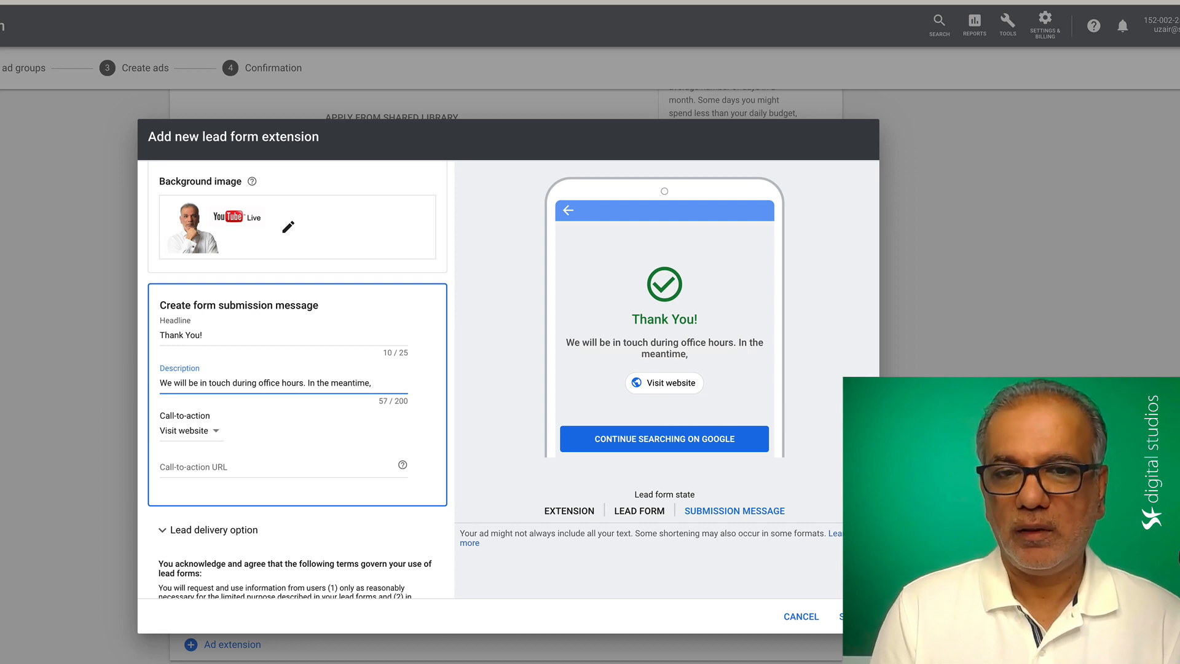
pyautogui.write(' please visit our')
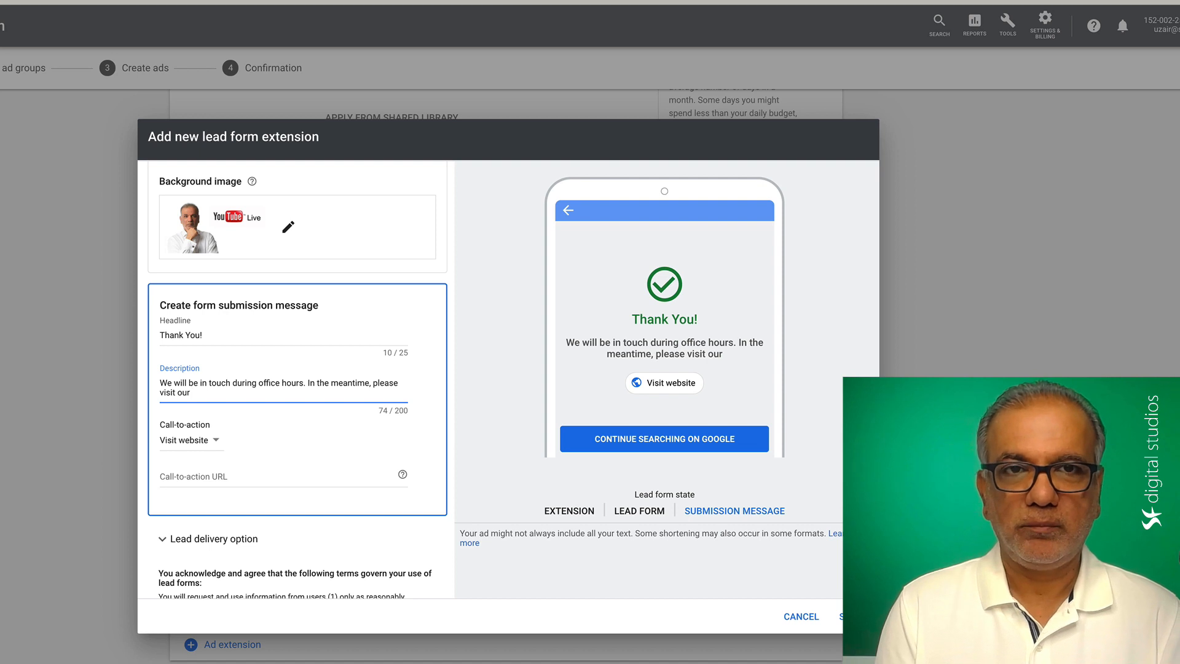
pyautogui.write(' website')
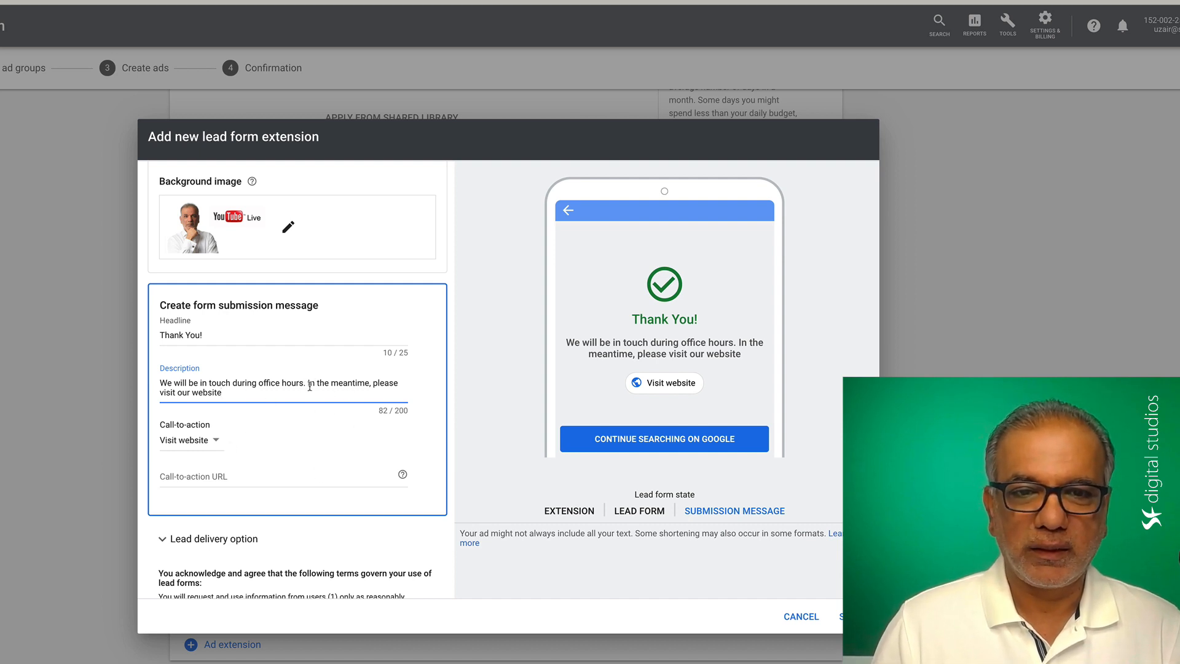
pyautogui.press('Return')
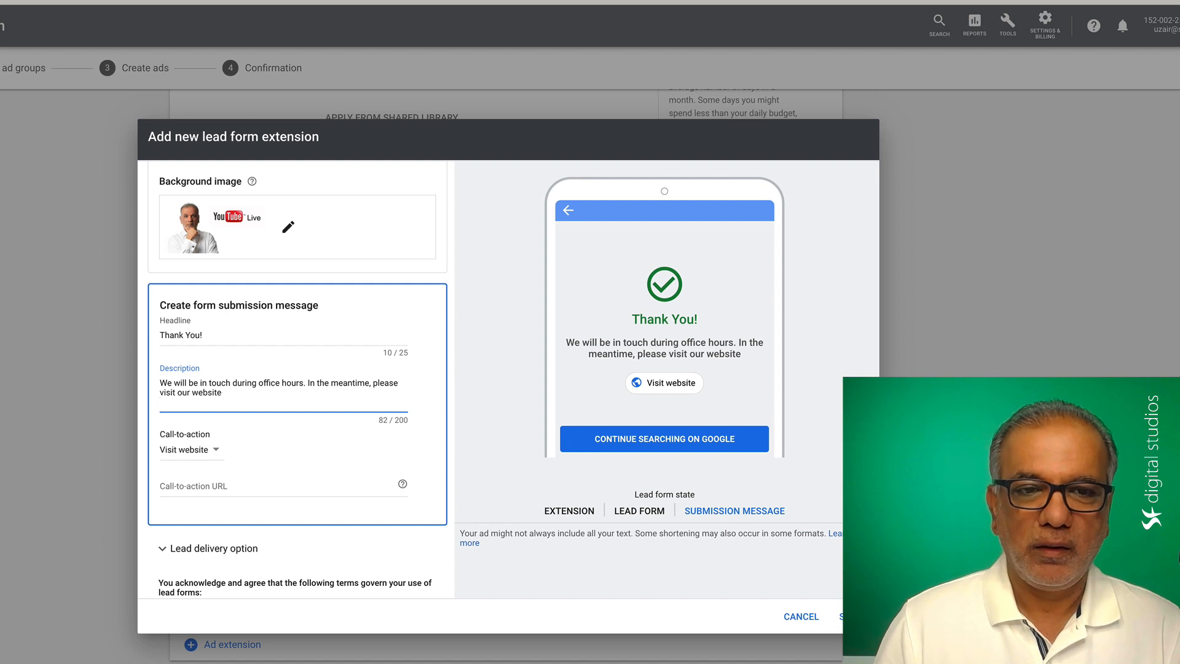
# In the description, replace "please visit our website" with "here's a case study of a client of ours where we increased the ROI by xxxx%".
pyautogui.moveTo(373, 383); pyautogui.dragTo(379, 405)
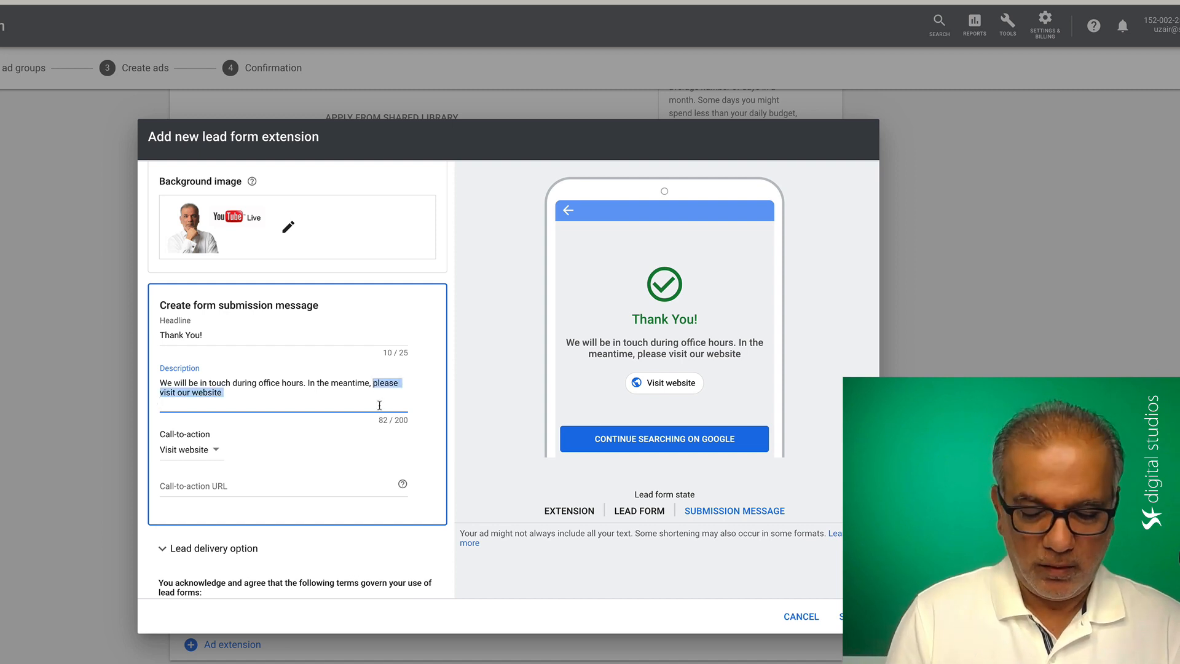
pyautogui.write('here')
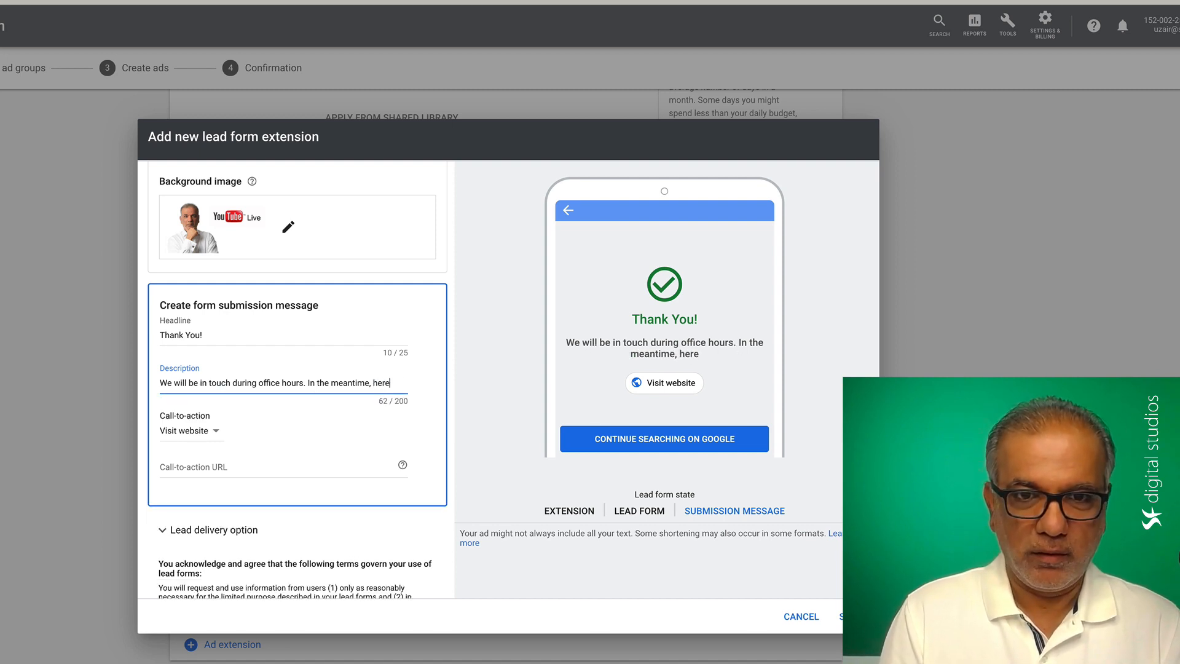
pyautogui.write("'s a")
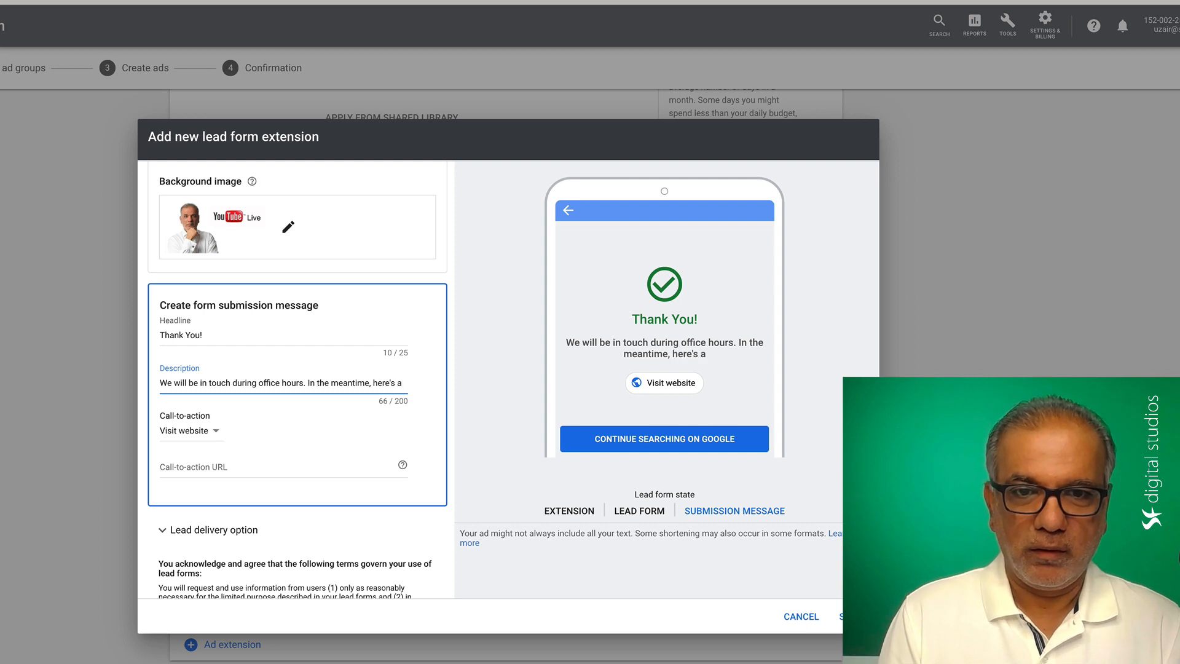
pyautogui.write(' case stufy')
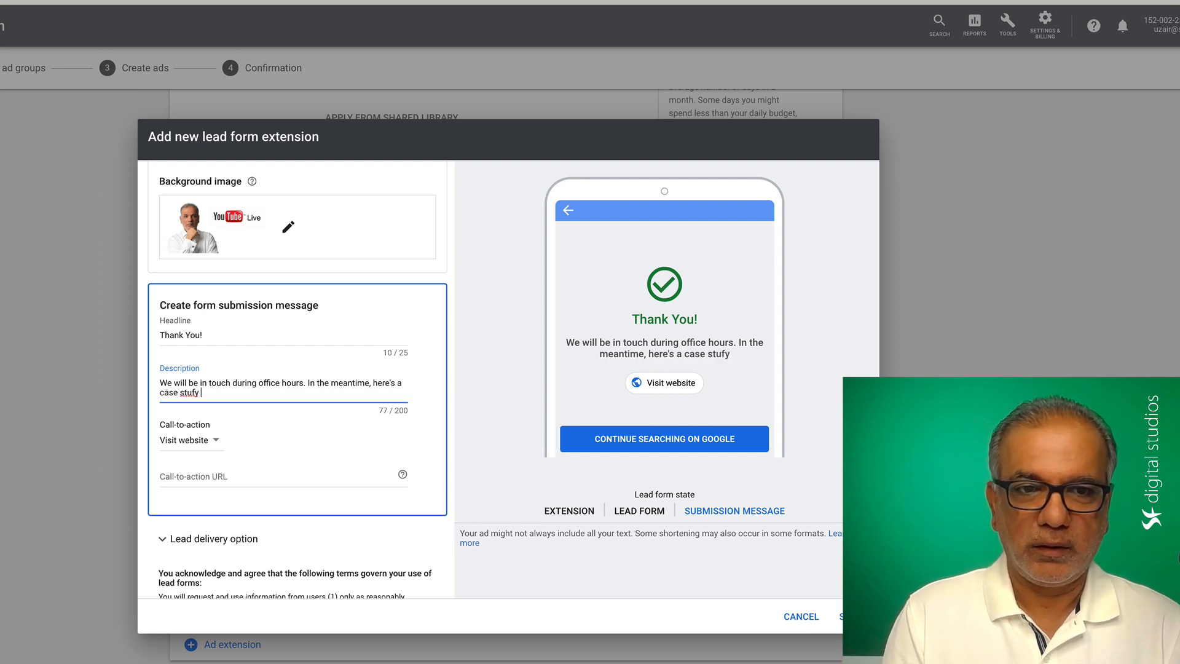
pyautogui.press('BackSpace')
pyautogui.press('BackSpace')
pyautogui.write('dy')
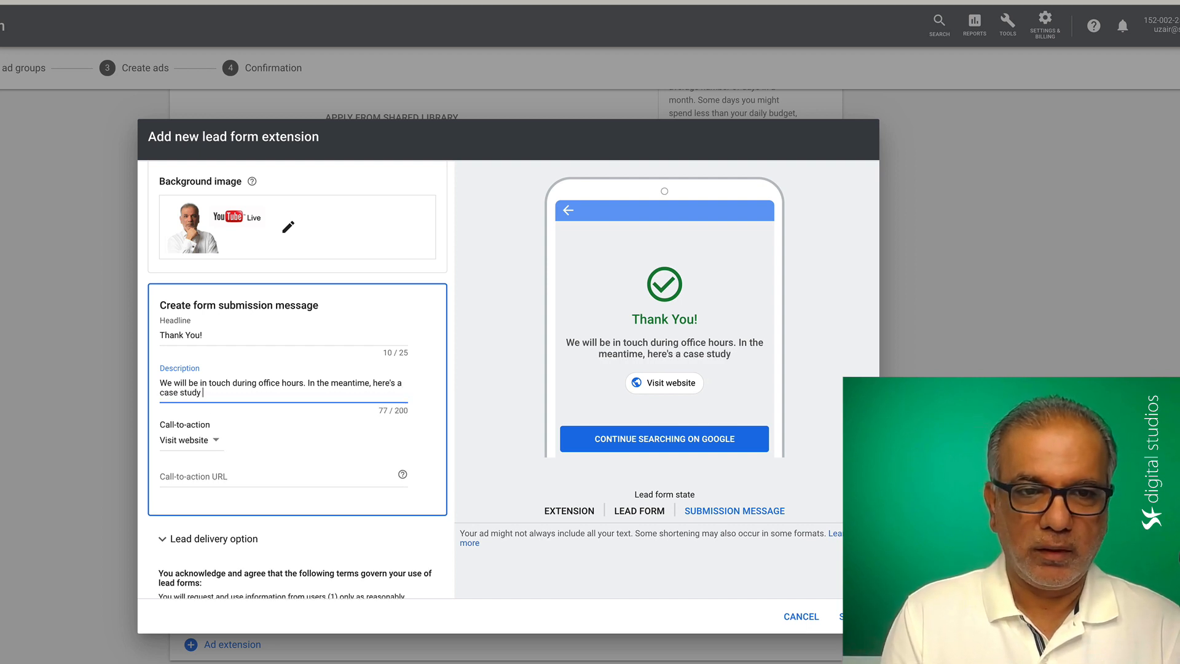
pyautogui.write(' of a client')
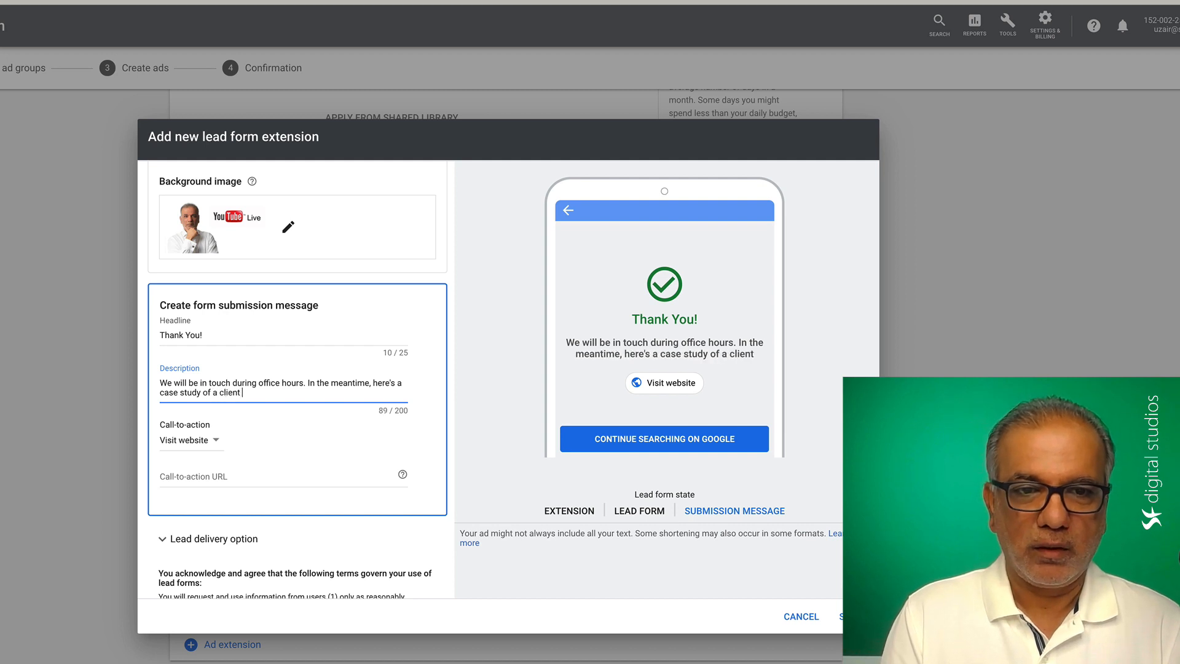
pyautogui.write(' of ours where')
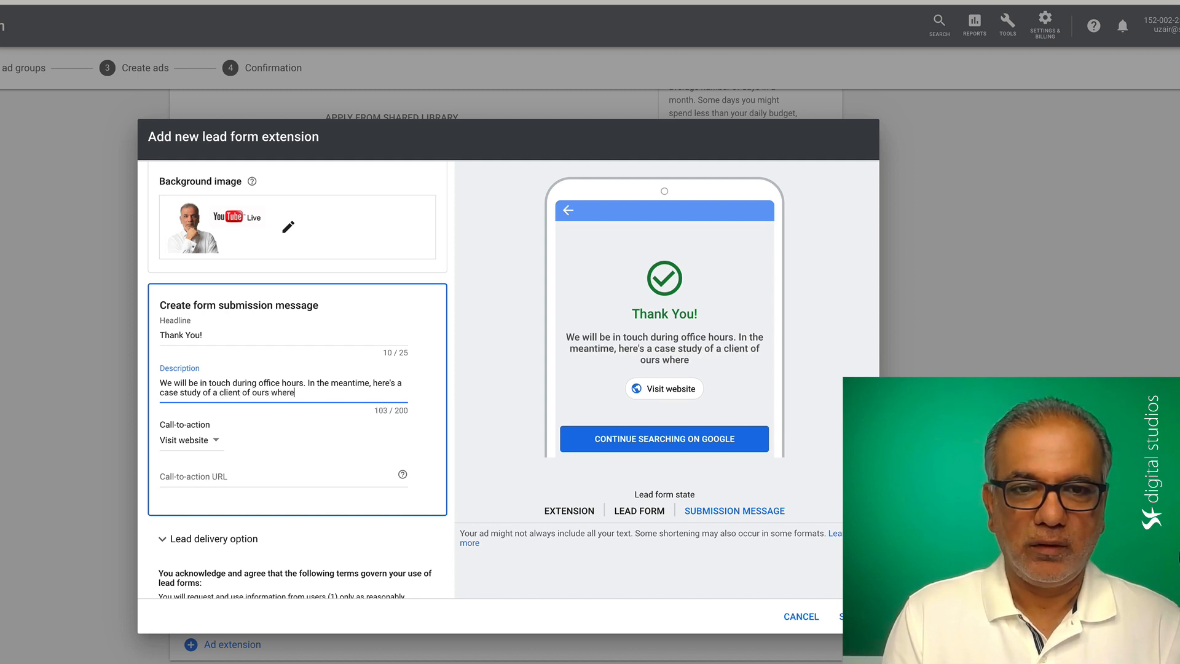
pyautogui.write(' we increas')
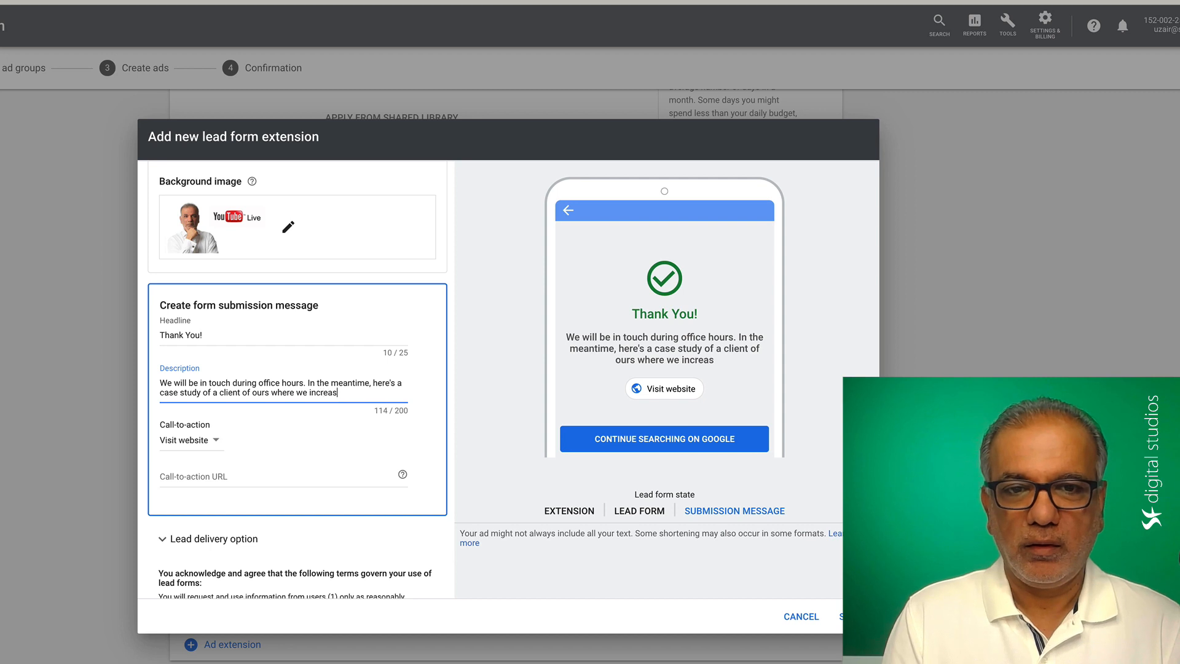
pyautogui.write('ed the ROI b')
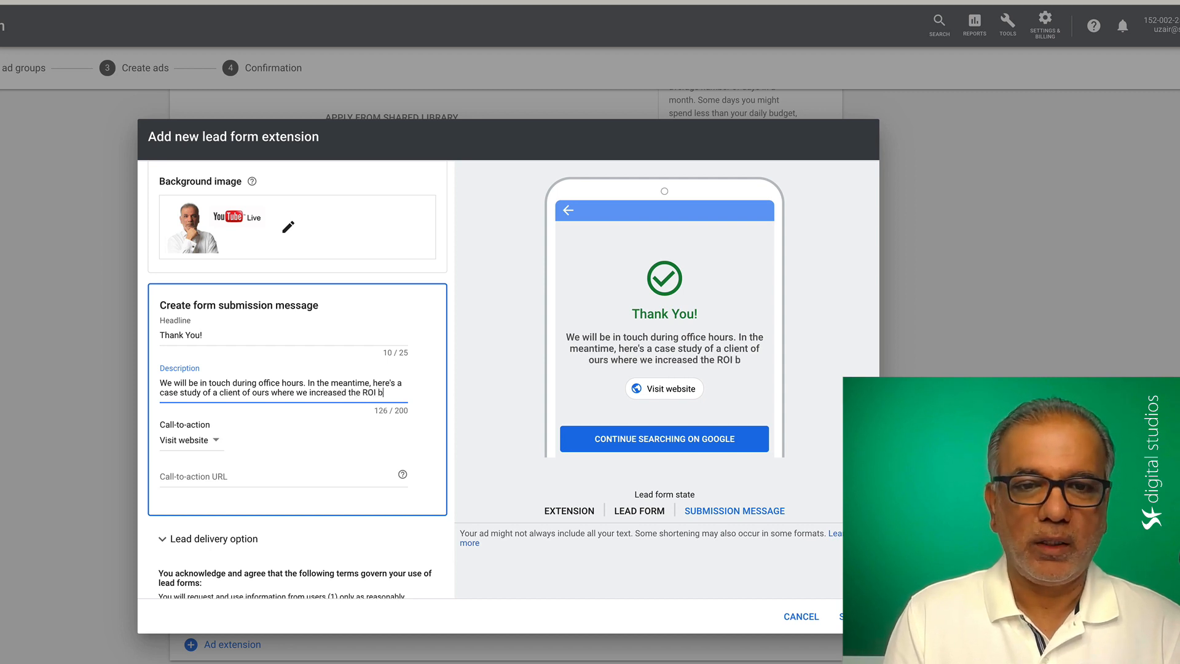
pyautogui.write('y xxxx')
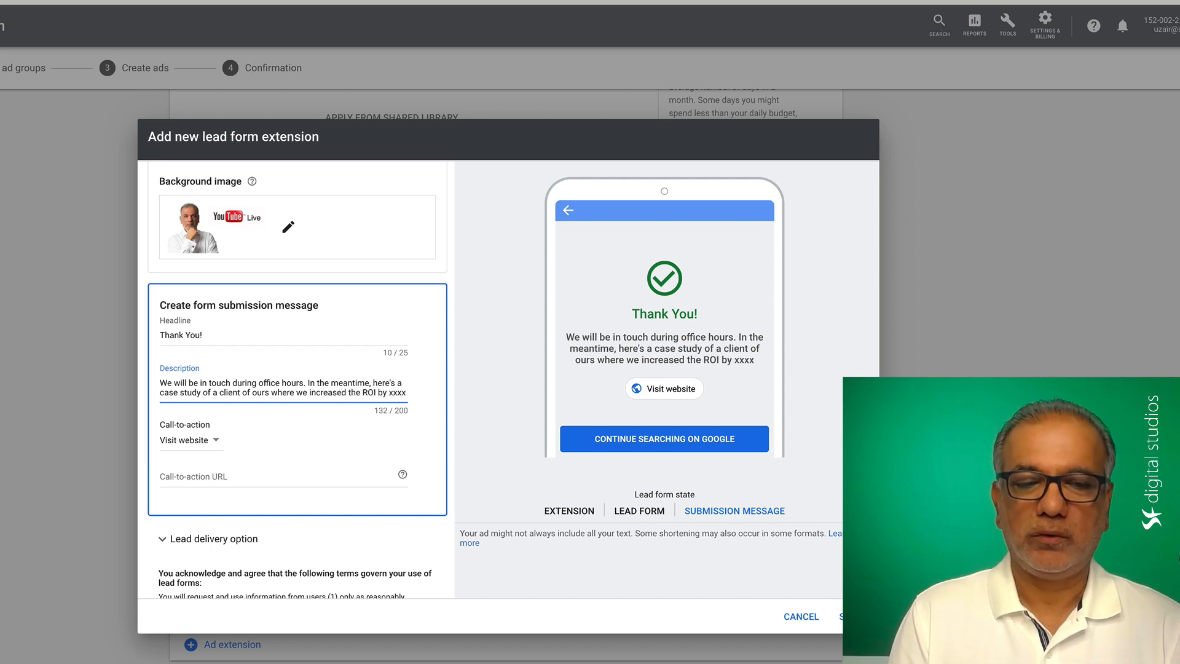
pyautogui.write('%')
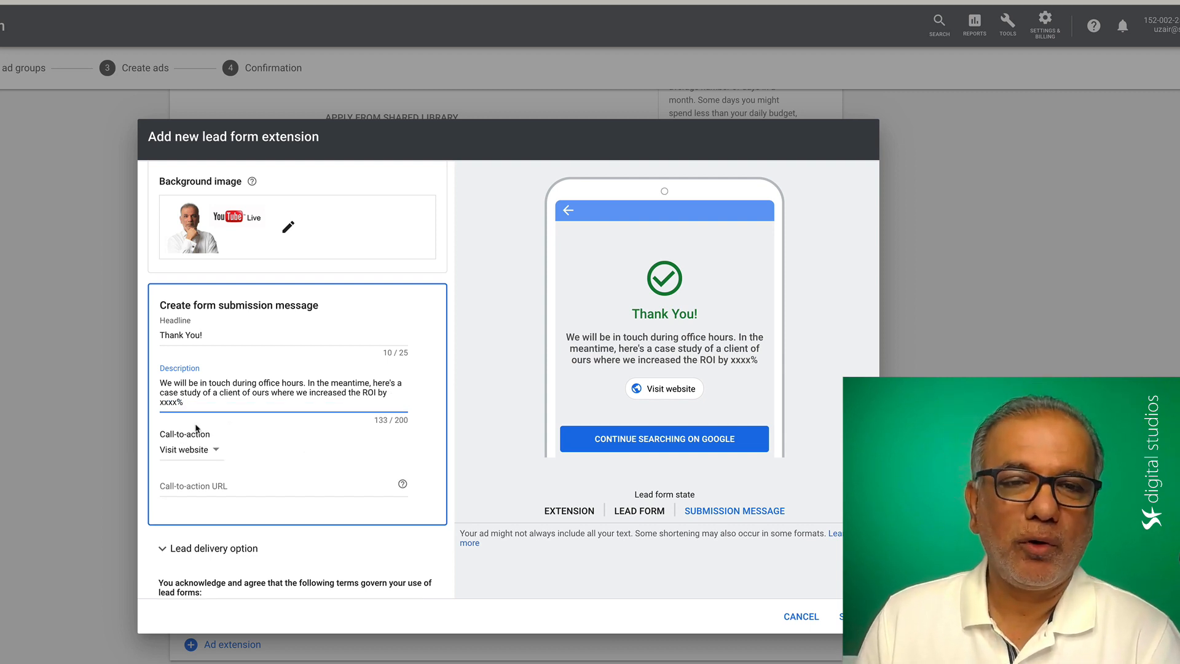
# Change the submission message's call-to-action to Download and end the description with ". Download the PDF now.".
pyautogui.click(213, 455)
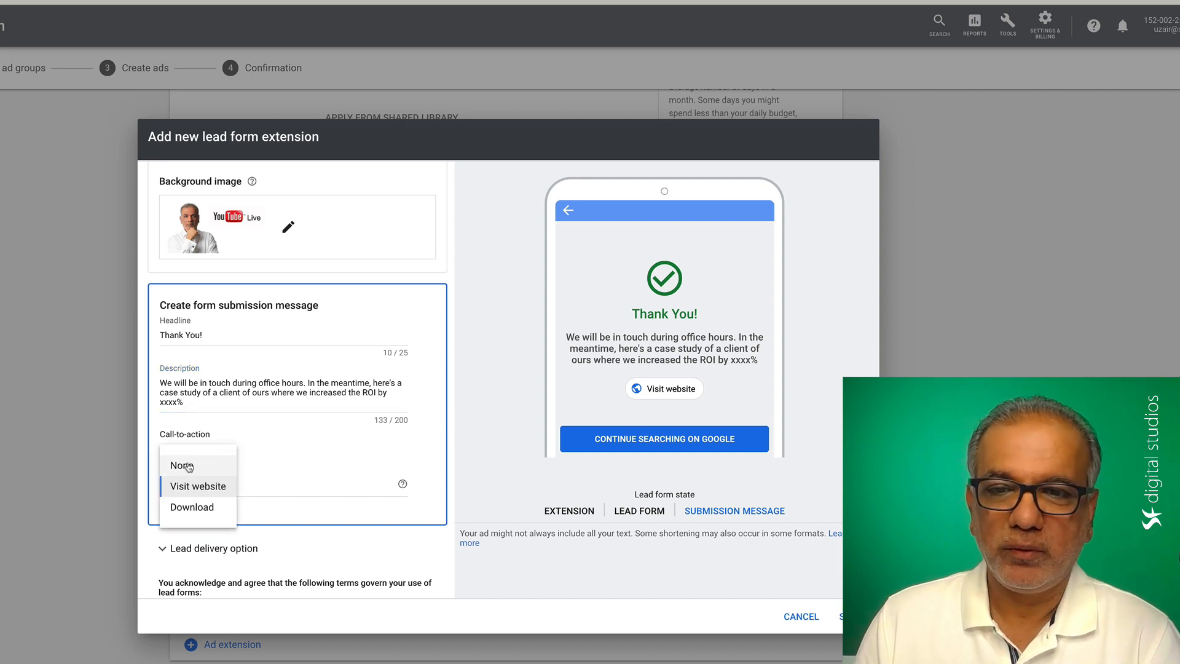
pyautogui.click(188, 520)
pyautogui.click(231, 403)
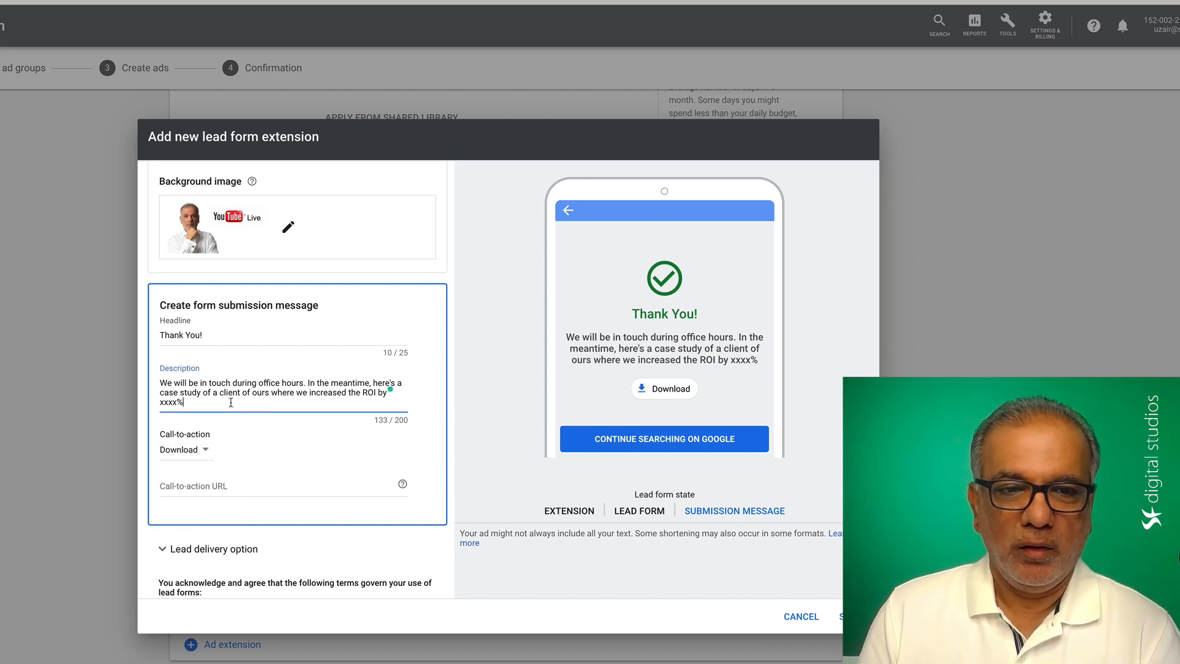
pyautogui.write('.')
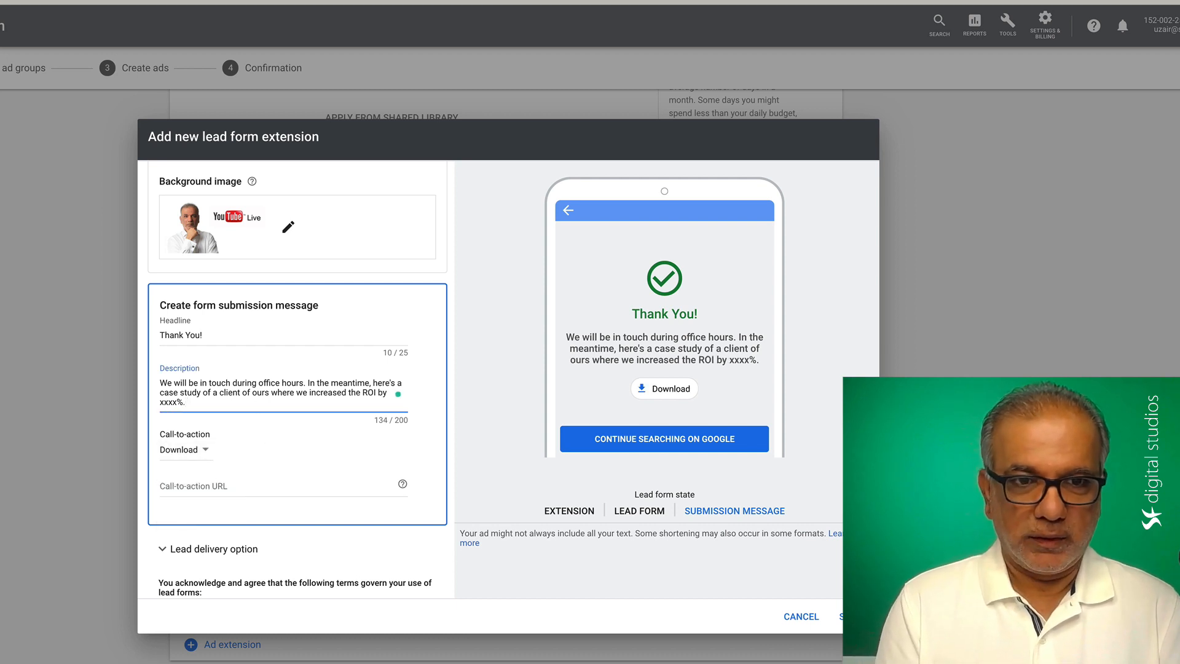
pyautogui.write(' Downloa')
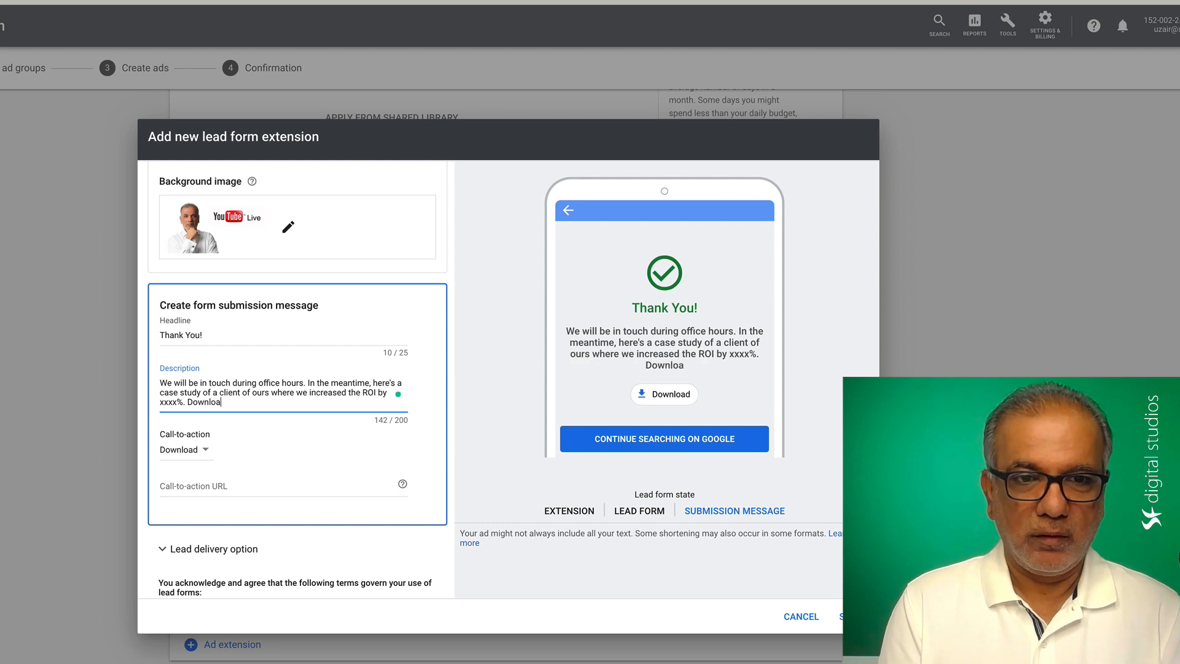
pyautogui.write('d the PDF')
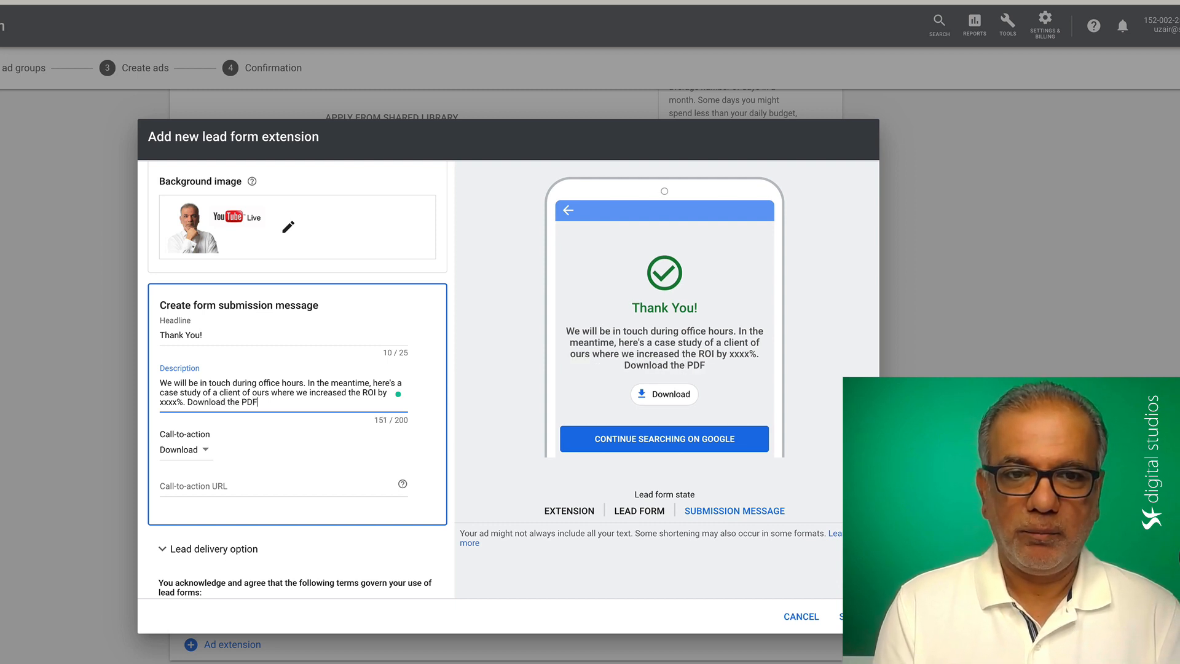
pyautogui.write(' now.')
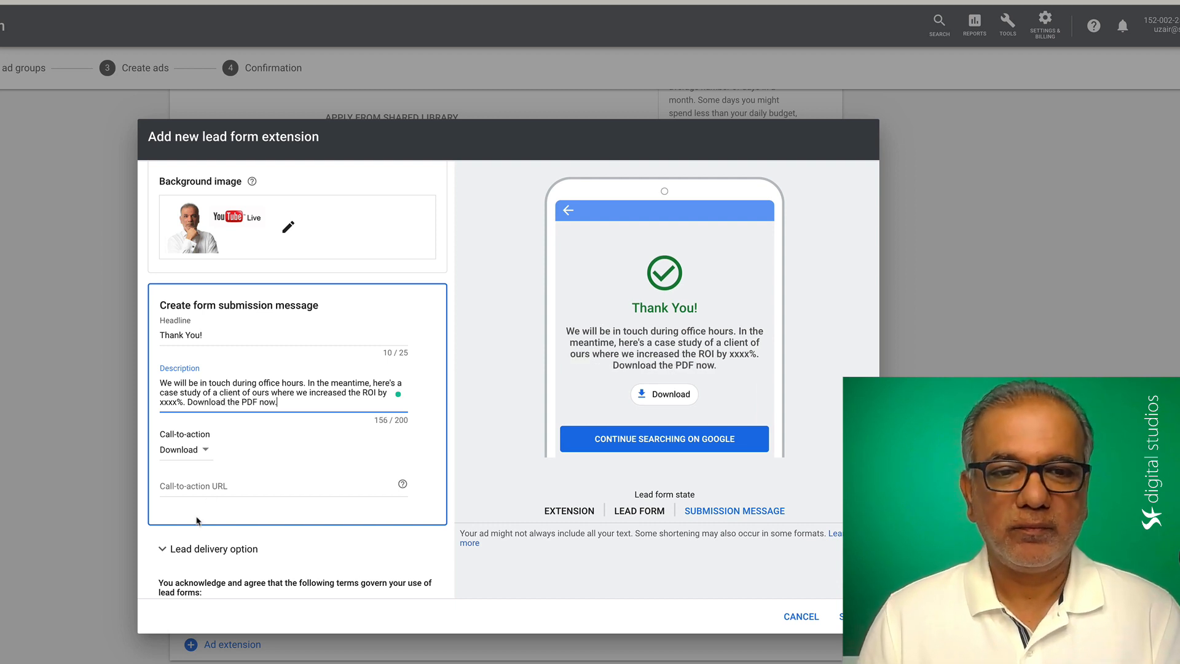
pyautogui.click(199, 488)
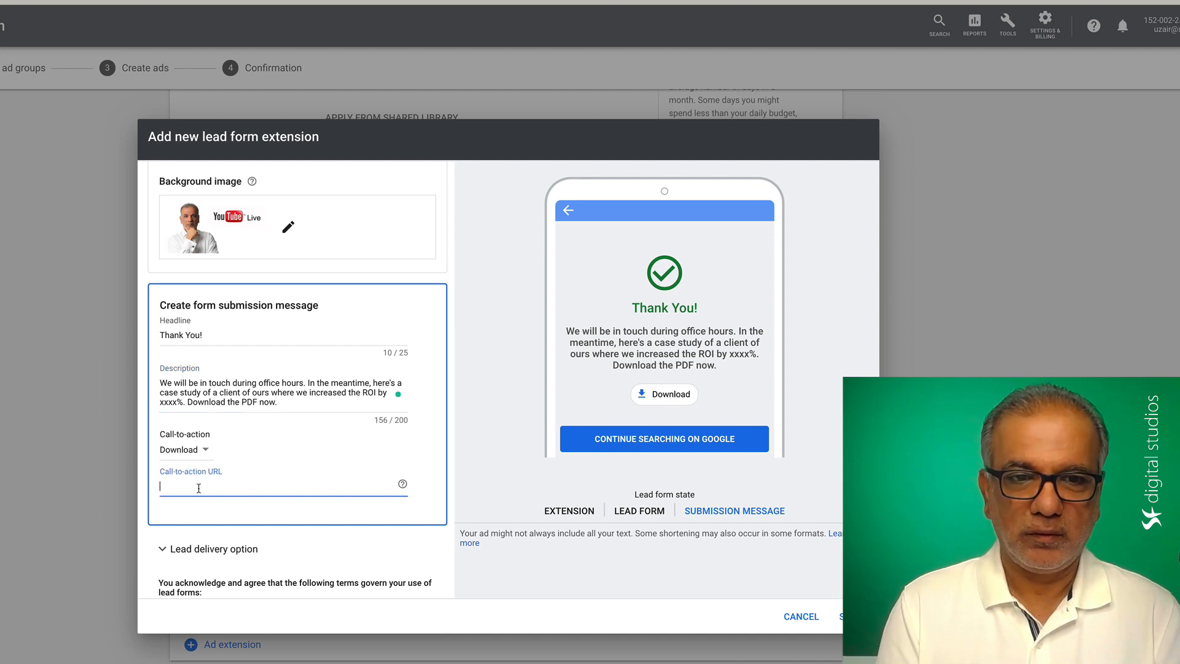
pyautogui.write('Download')
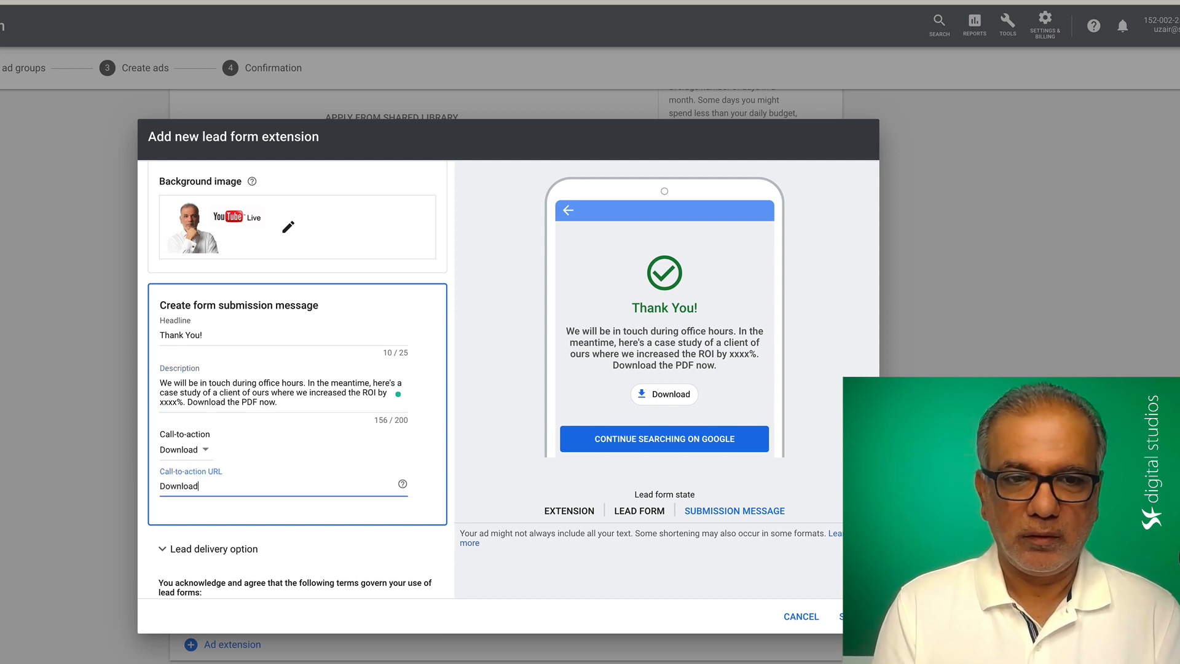
pyautogui.press('BackSpace')
pyautogui.press('BackSpace')
pyautogui.press('BackSpace')
pyautogui.press('BackSpace')
pyautogui.press('BackSpace')
pyautogui.press('BackSpace')
pyautogui.press('BackSpace')
pyautogui.press('BackSpace')
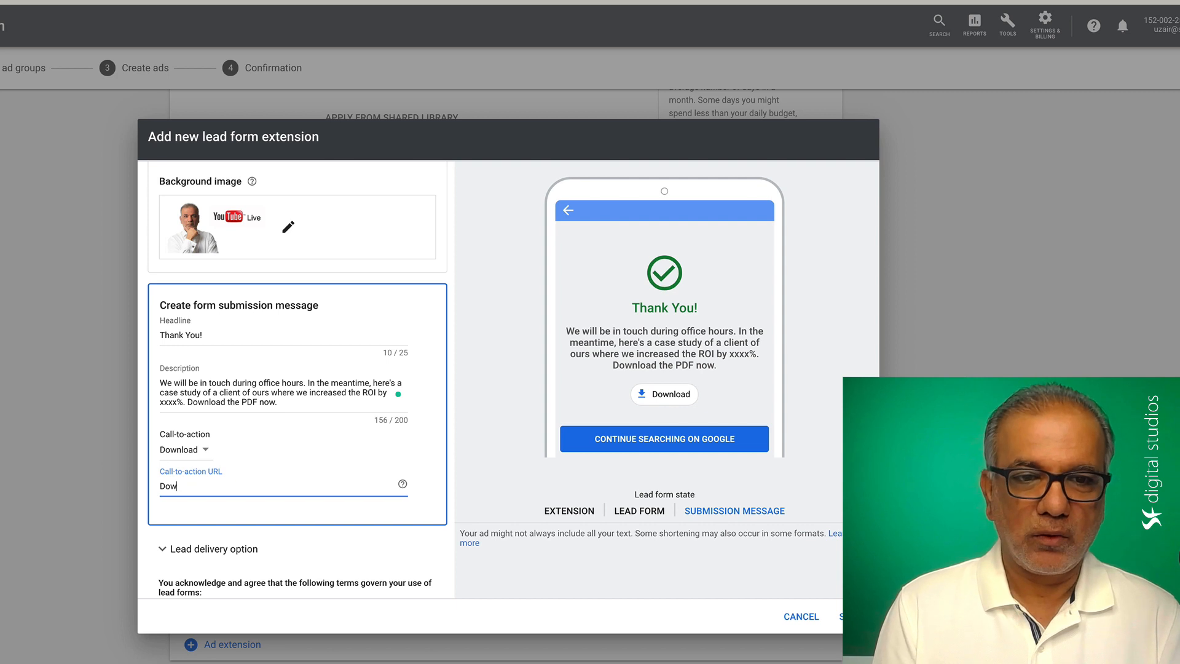
pyautogui.write('www.sfd')
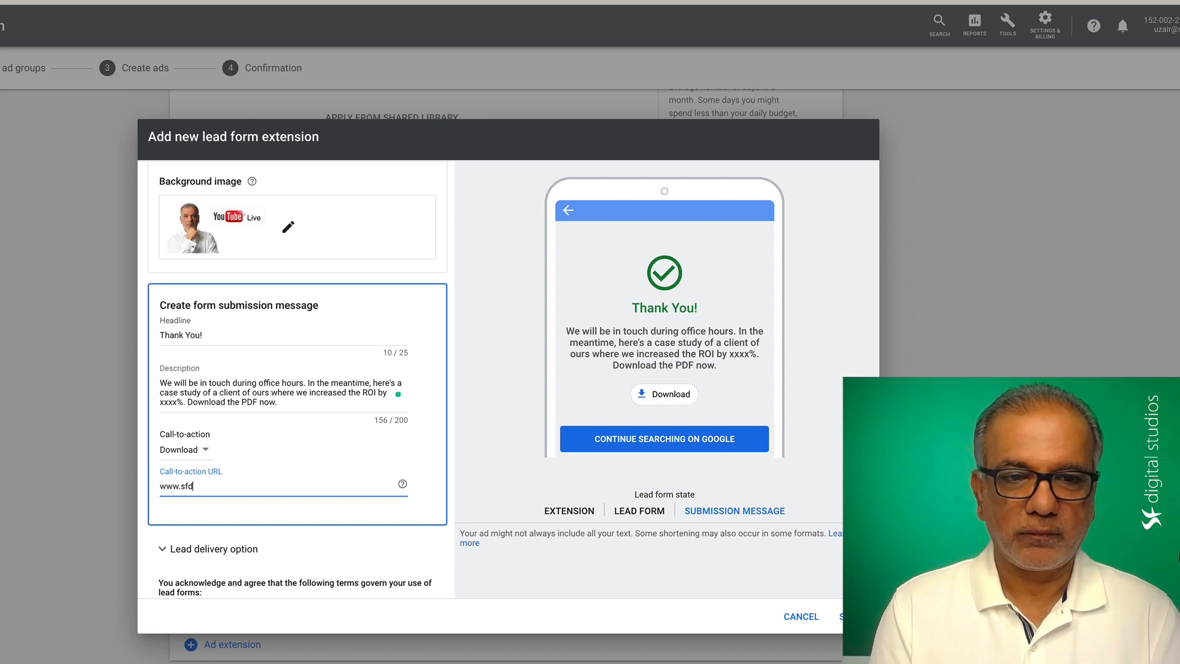
pyautogui.write('igit')
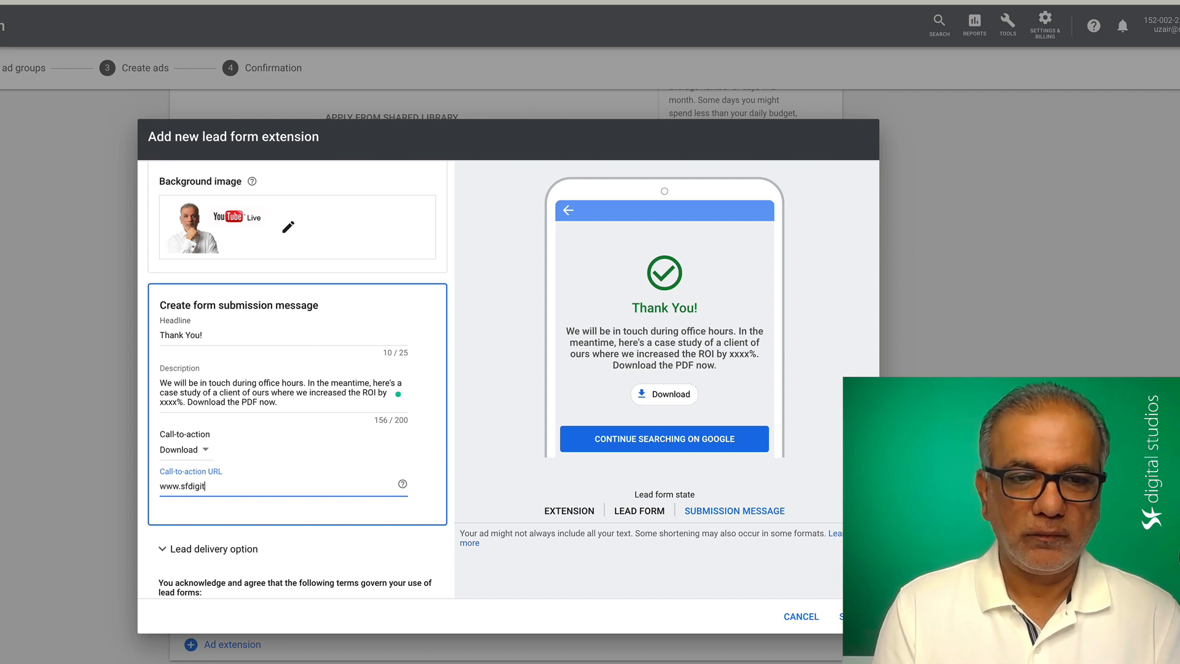
pyautogui.write('al.co.uk/')
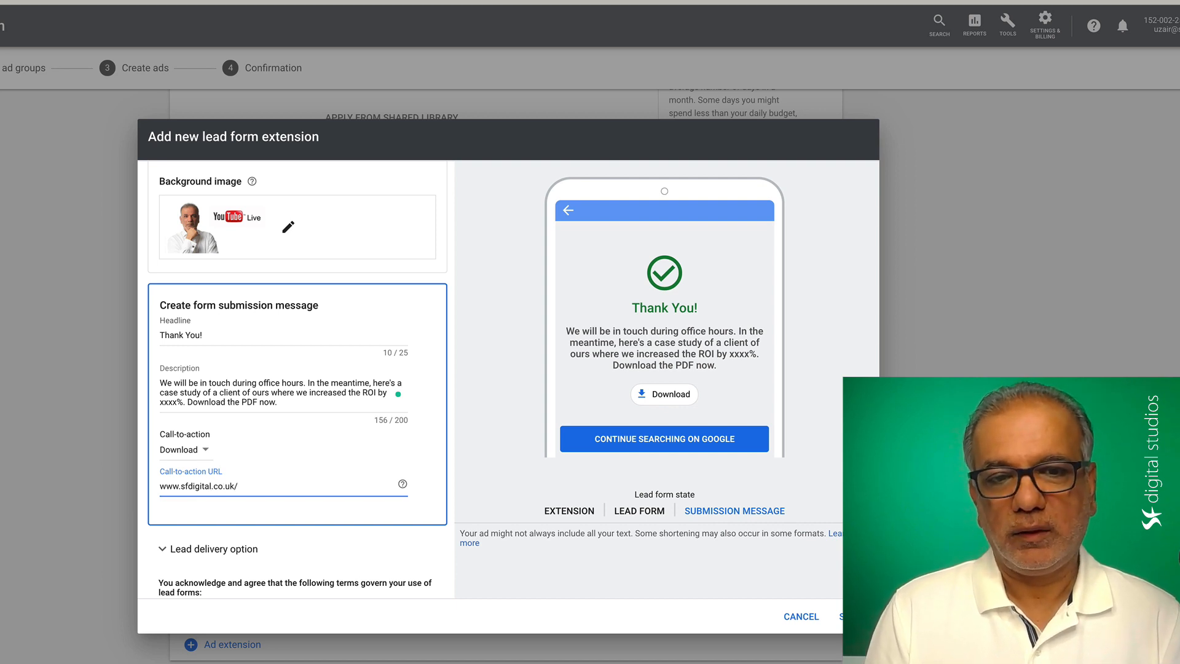
pyautogui.write('download')
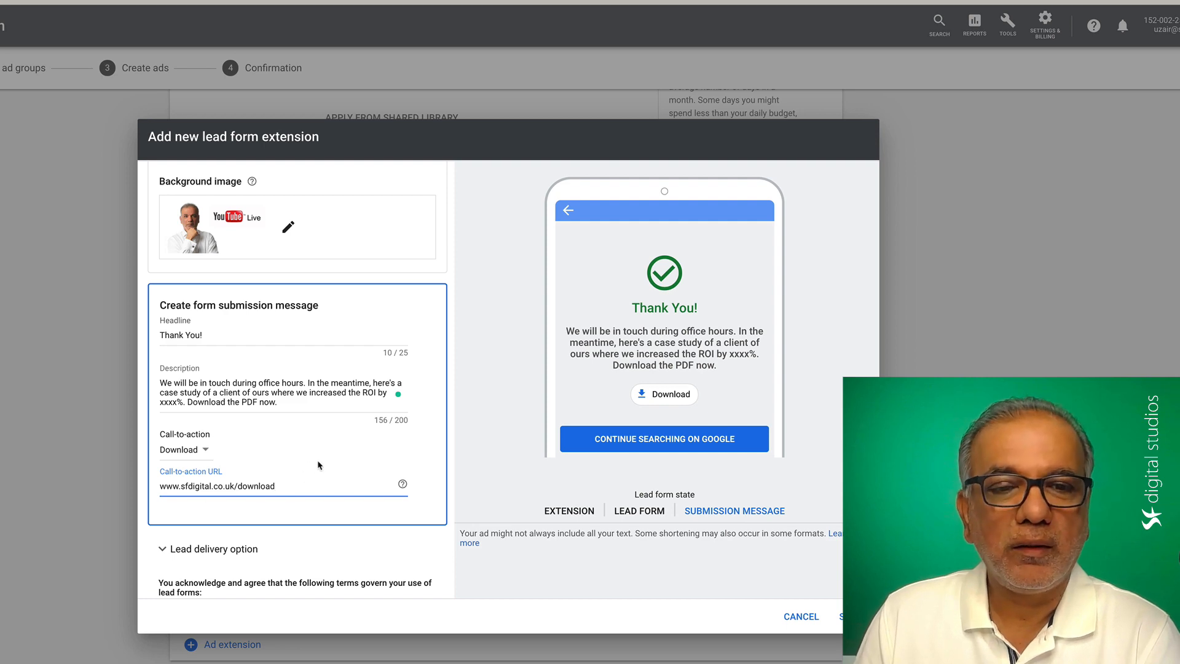
# Expand the lead delivery option and review its lead download limits, webhook integration and terms, along with the extension and lead form settings.
pyautogui.scroll(-3, 319, 466)
pyautogui.scroll(-1, 319, 466)
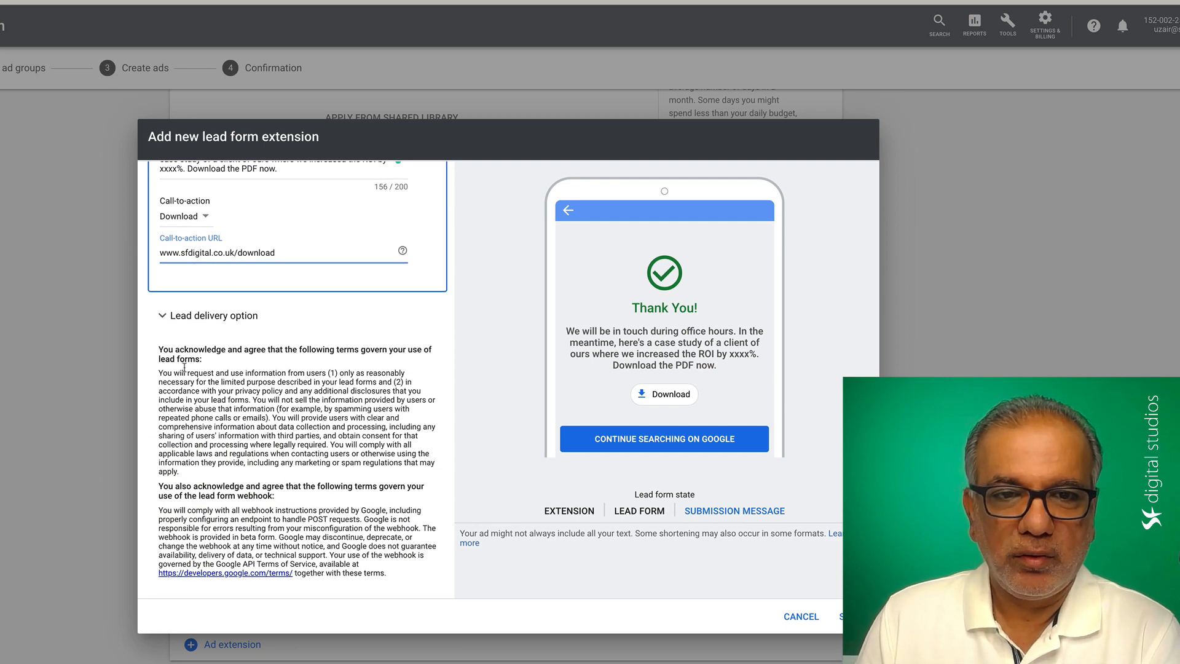
pyautogui.click(166, 319)
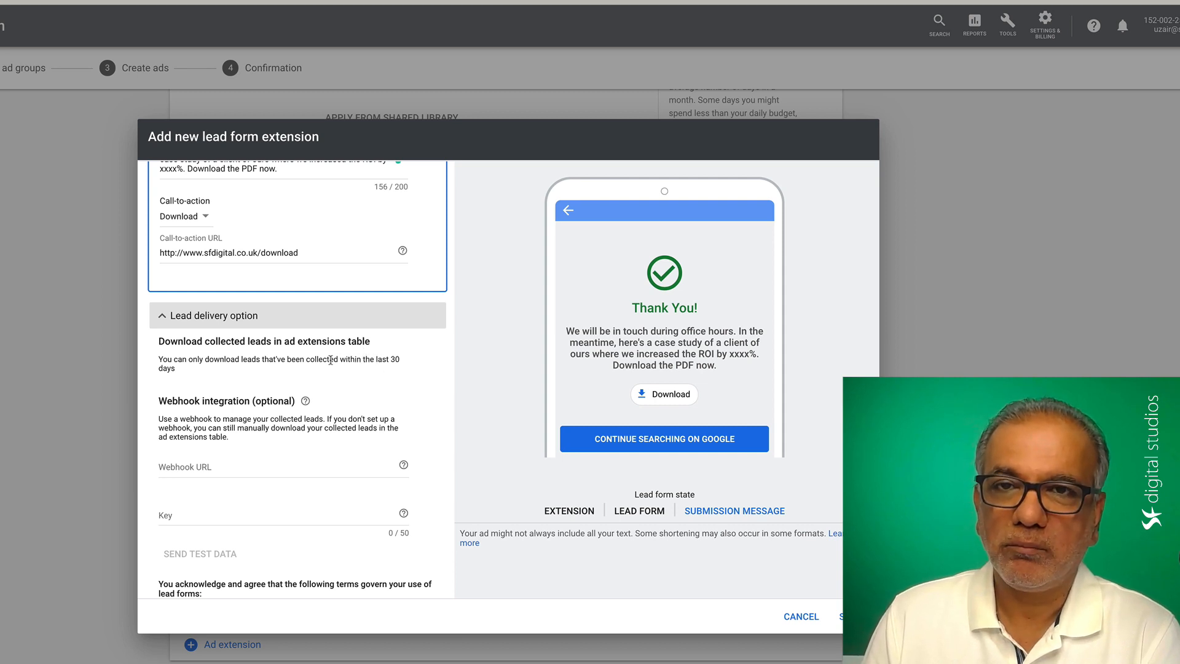
pyautogui.moveTo(333, 360); pyautogui.dragTo(382, 370)
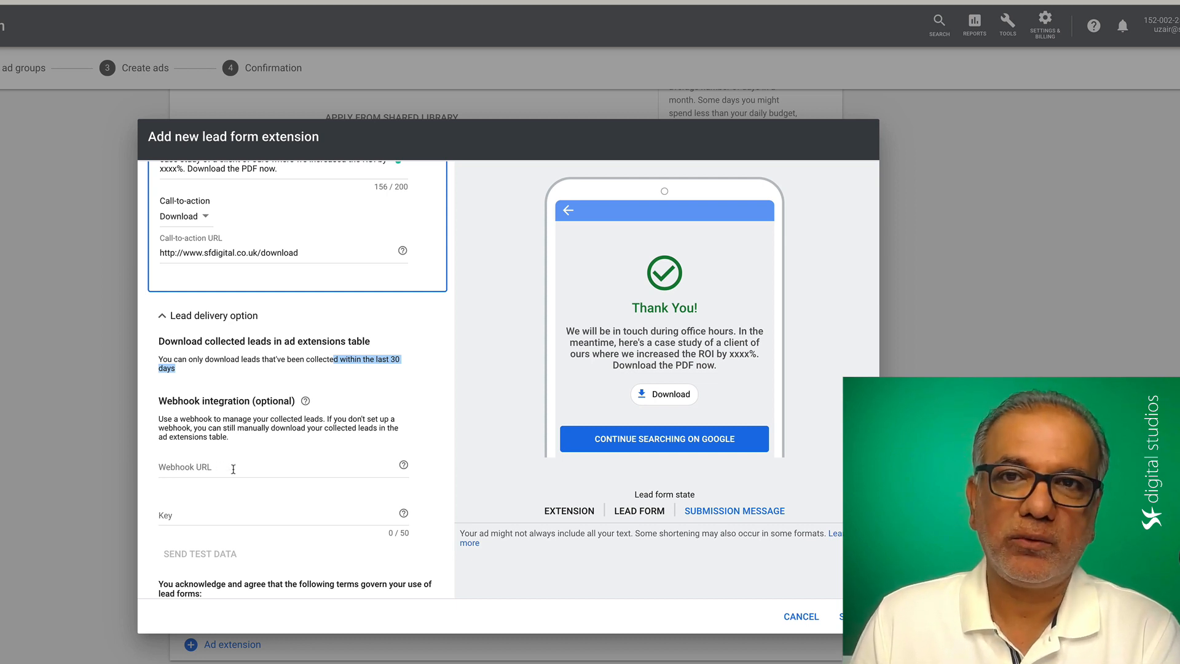
pyautogui.scroll(-3, 233, 469)
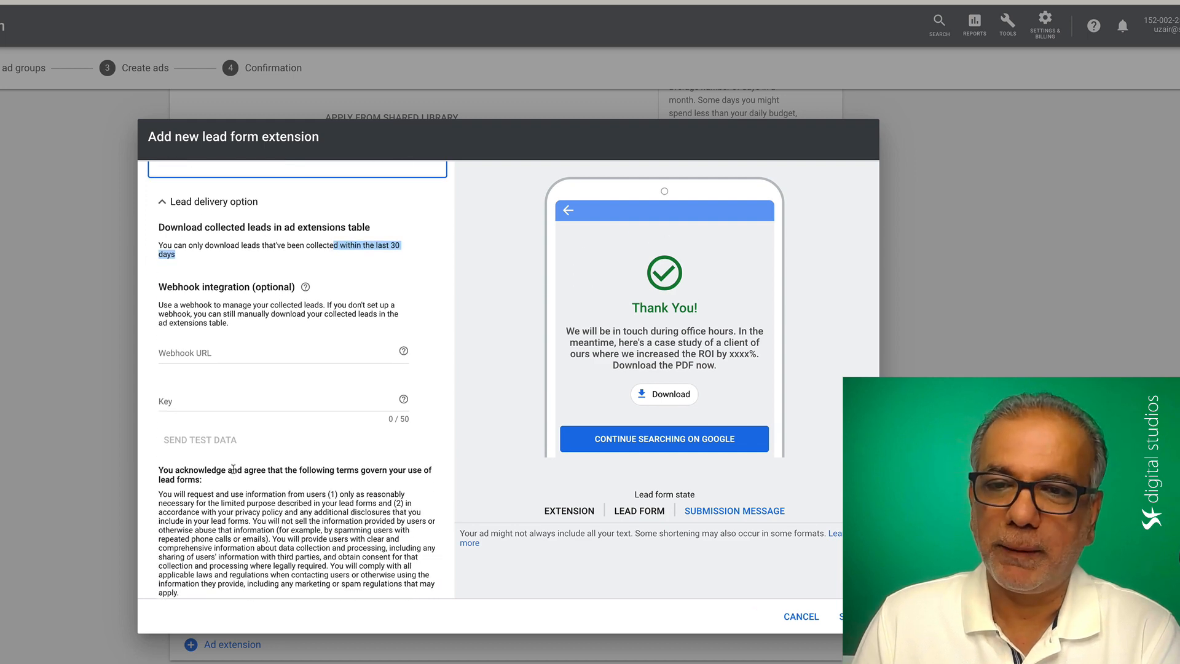
pyautogui.scroll(-2, 233, 469)
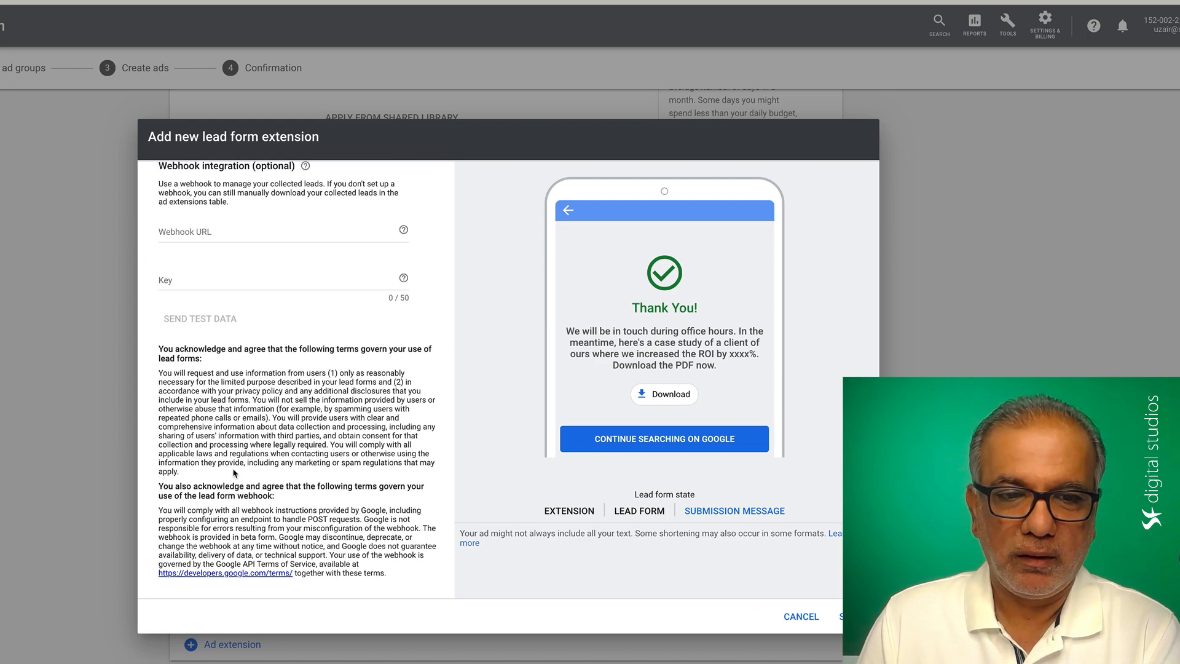
pyautogui.scroll(15, 233, 472)
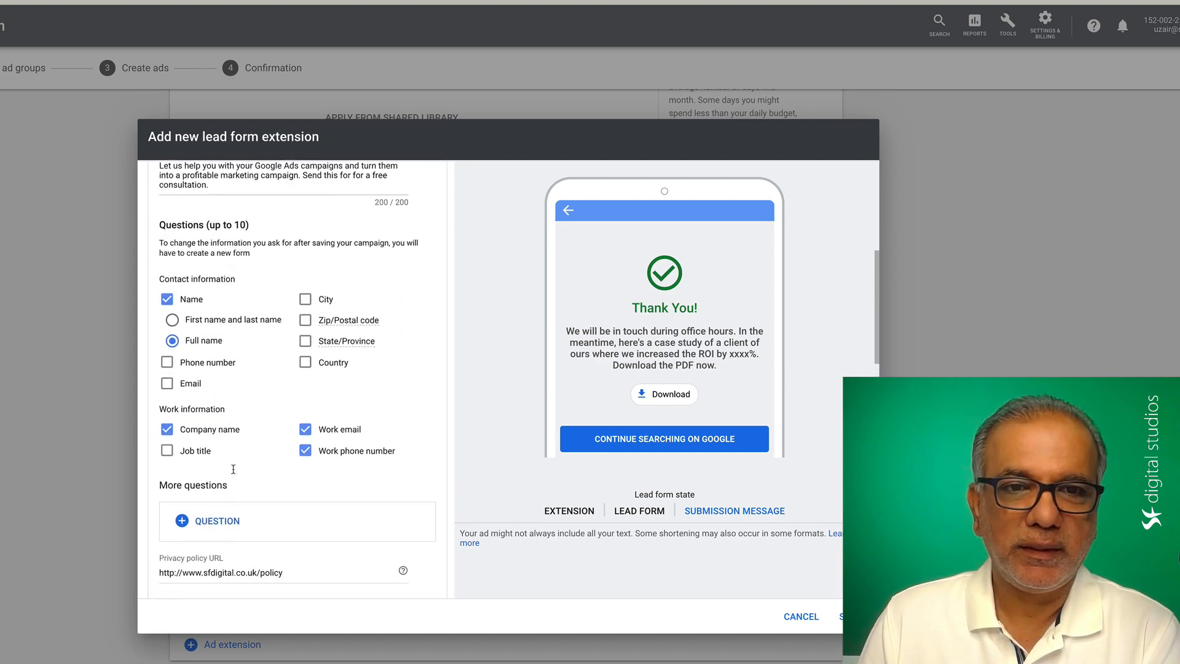
pyautogui.scroll(1, 233, 473)
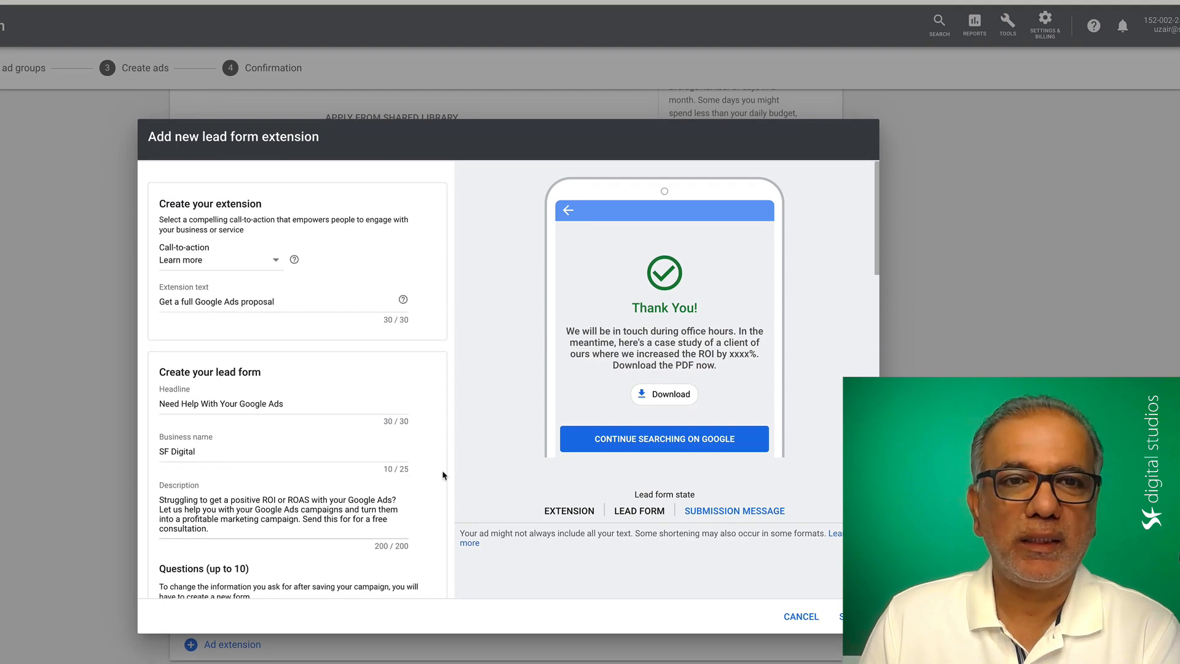